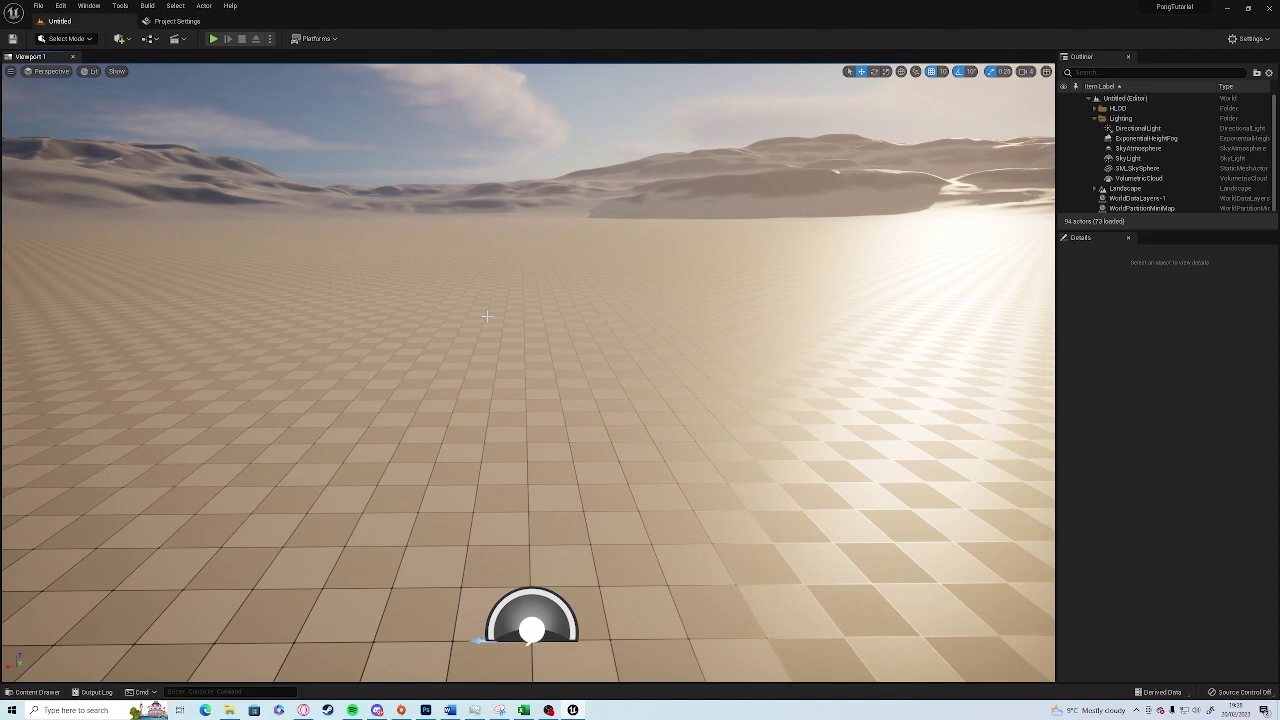
{"action": "key", "text": "ctrl+space"}
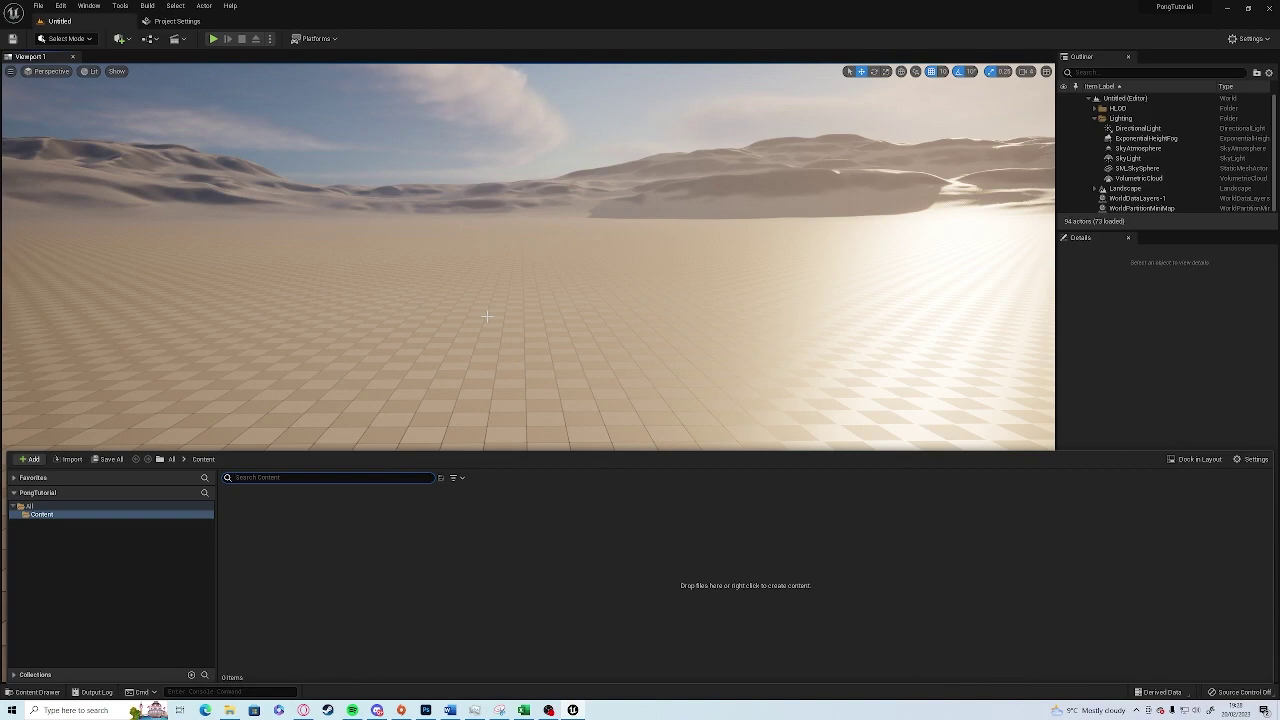
{"action": "key", "text": "ctrl+space"}
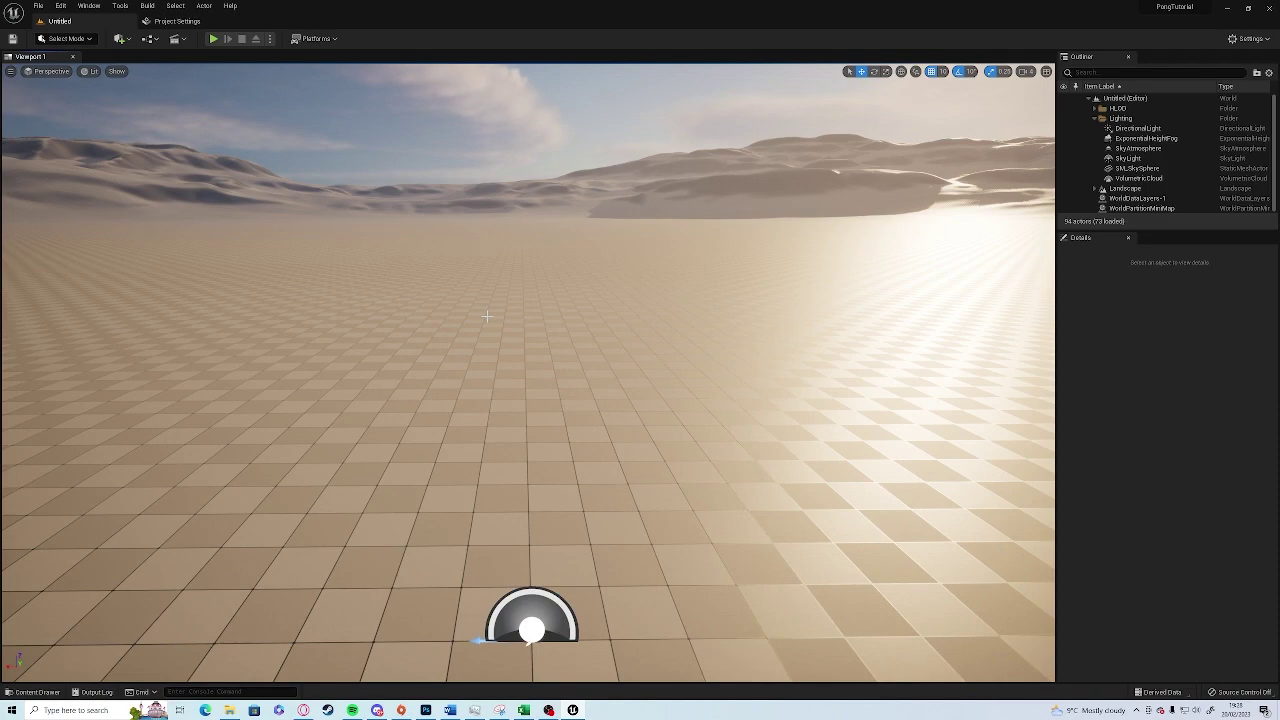
Step: Create a new level from the Basic template
{"action": "left_click", "coordinate": [38, 6]}
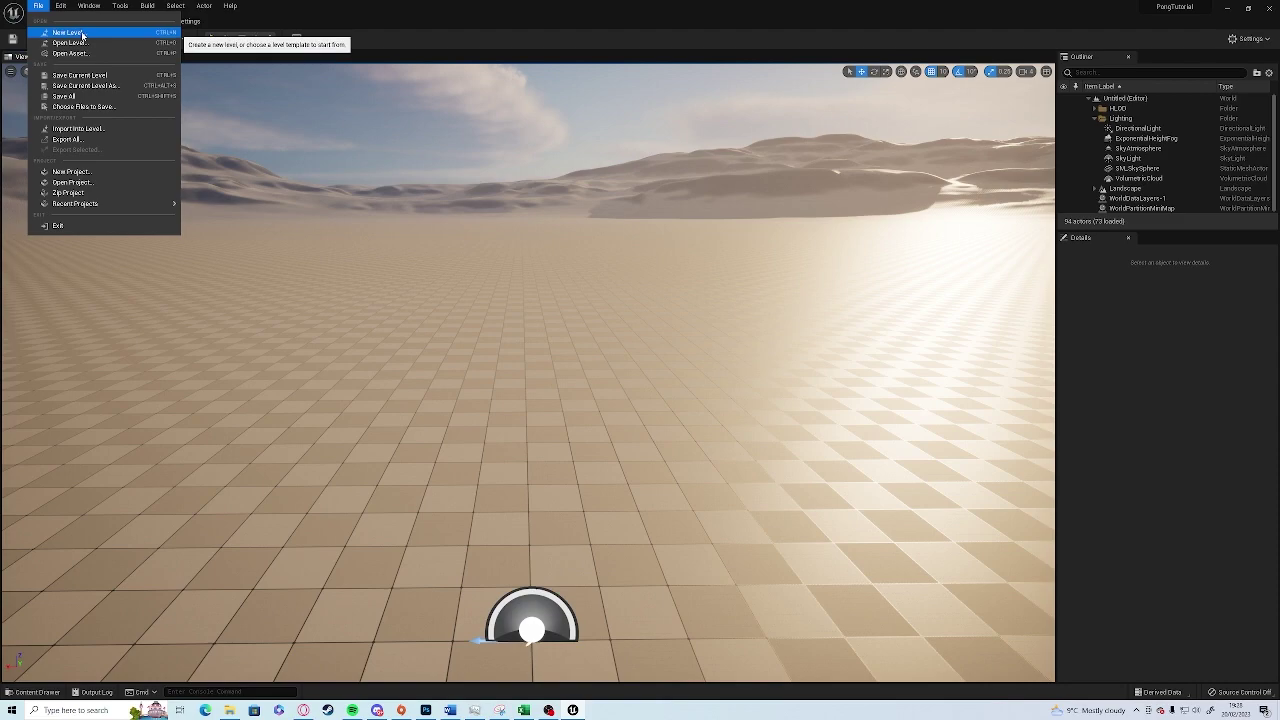
{"action": "left_click", "coordinate": [70, 33]}
{"action": "left_click", "coordinate": [650, 295]}
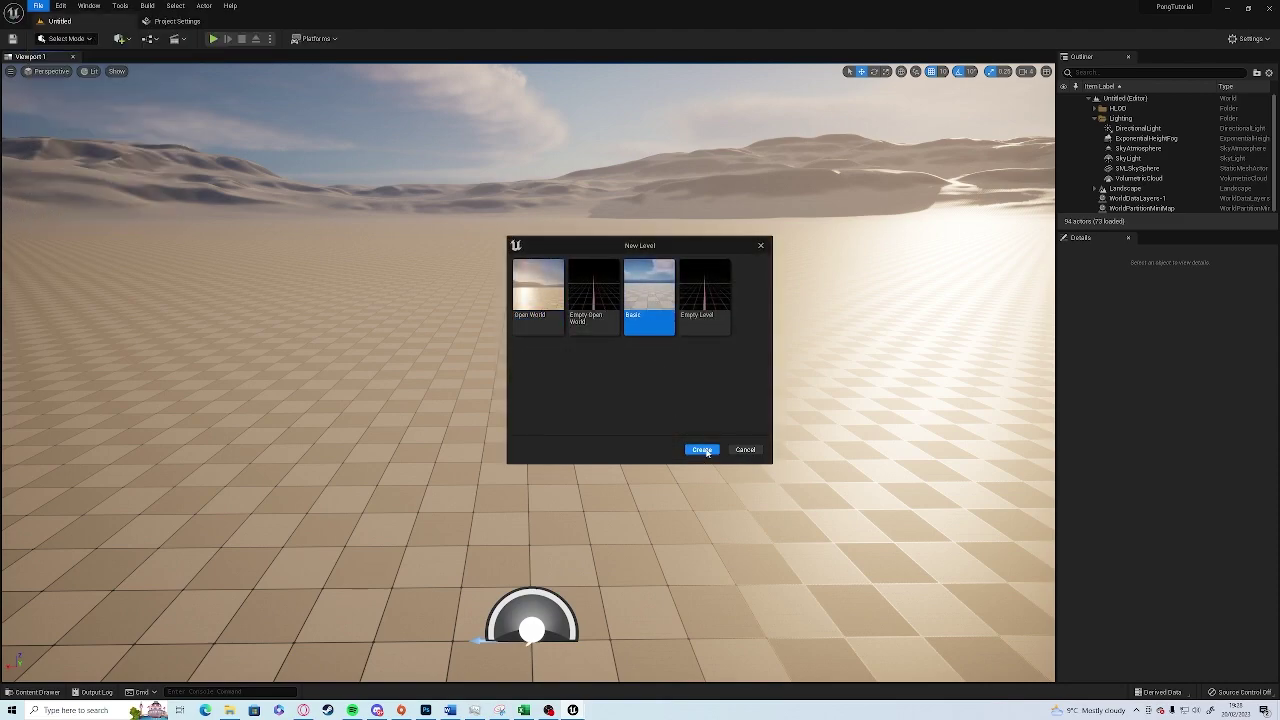
{"action": "left_click", "coordinate": [704, 450]}
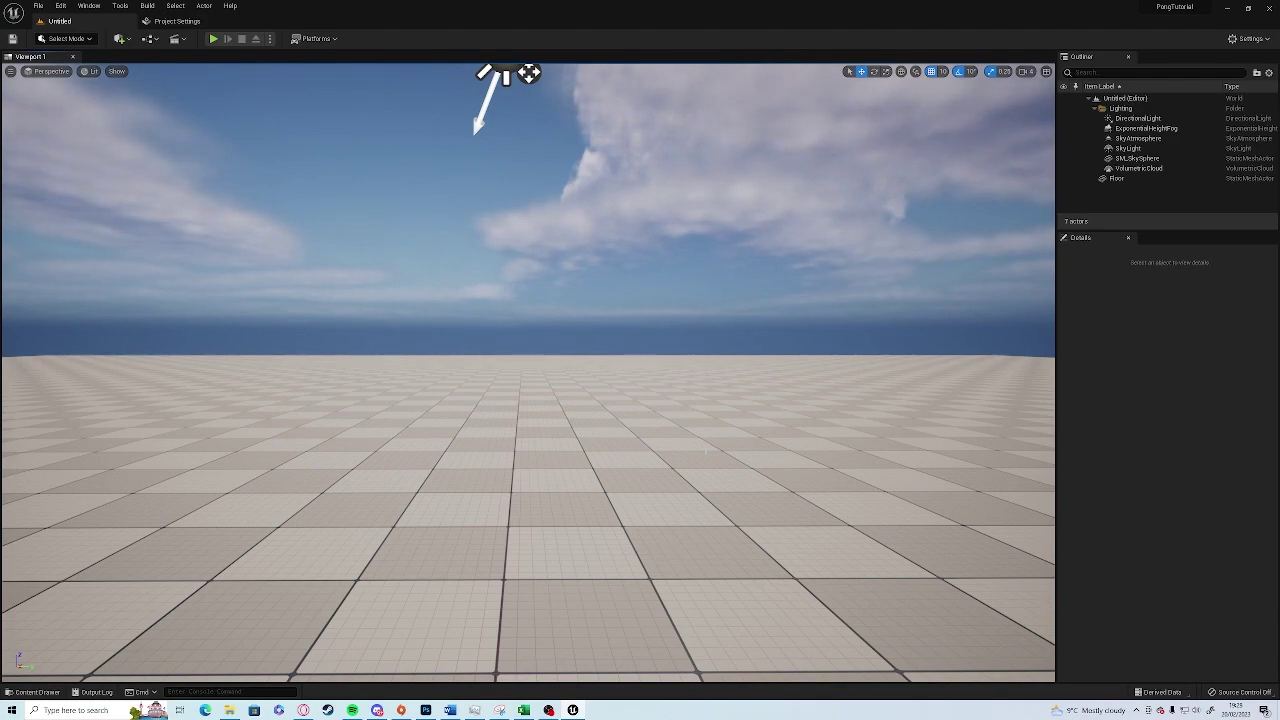
Step: Open the Place Actors panel
{"action": "key", "text": "s"}
{"action": "right_click_drag", "start_coordinate": [528, 372], "coordinate": [618, 492]}
{"action": "key", "text": "w"}
{"action": "key", "text": "s"}
{"action": "right_click_drag", "start_coordinate": [683, 446], "coordinate": [670, 470]}
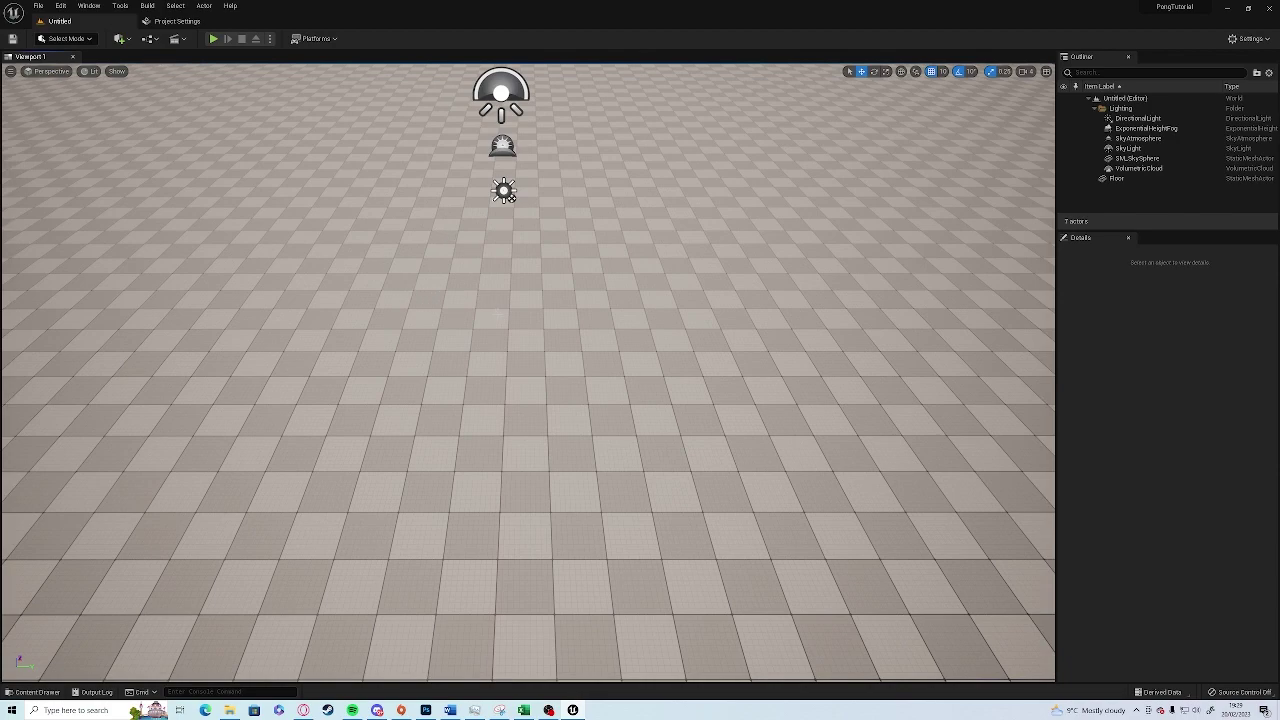
{"action": "left_click", "coordinate": [126, 42]}
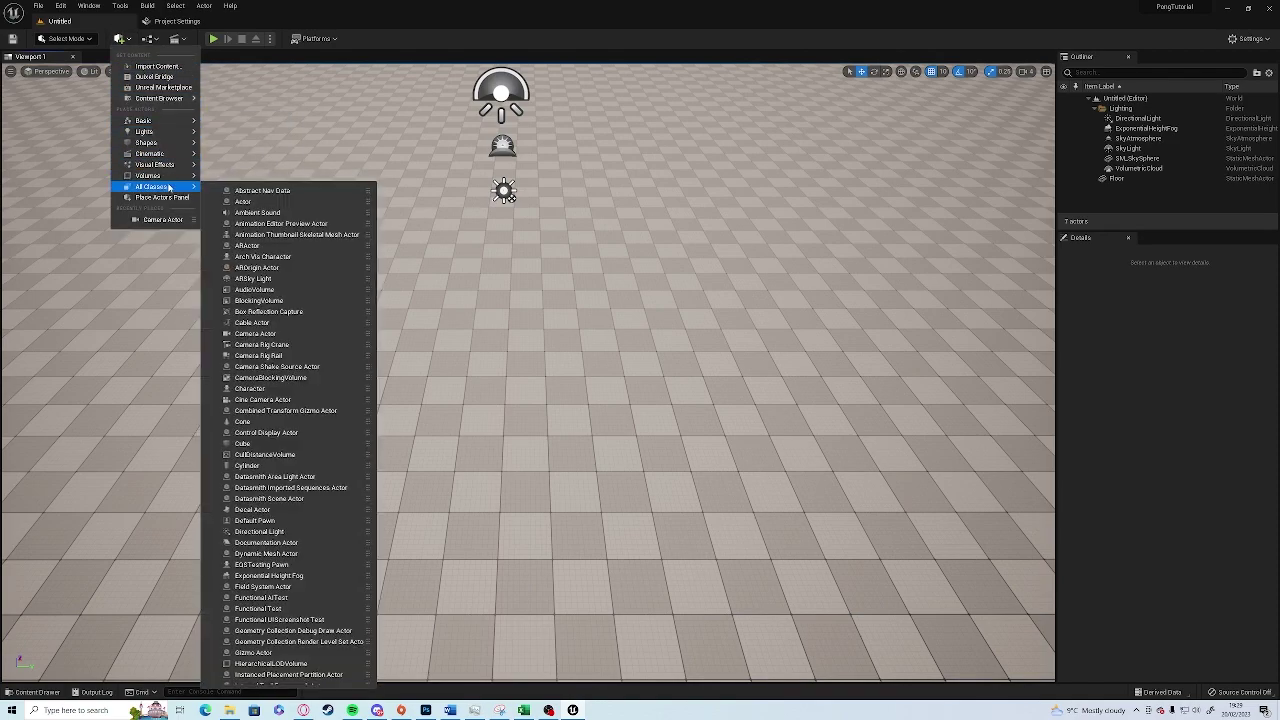
{"action": "mouse_move", "coordinate": [150, 123]}
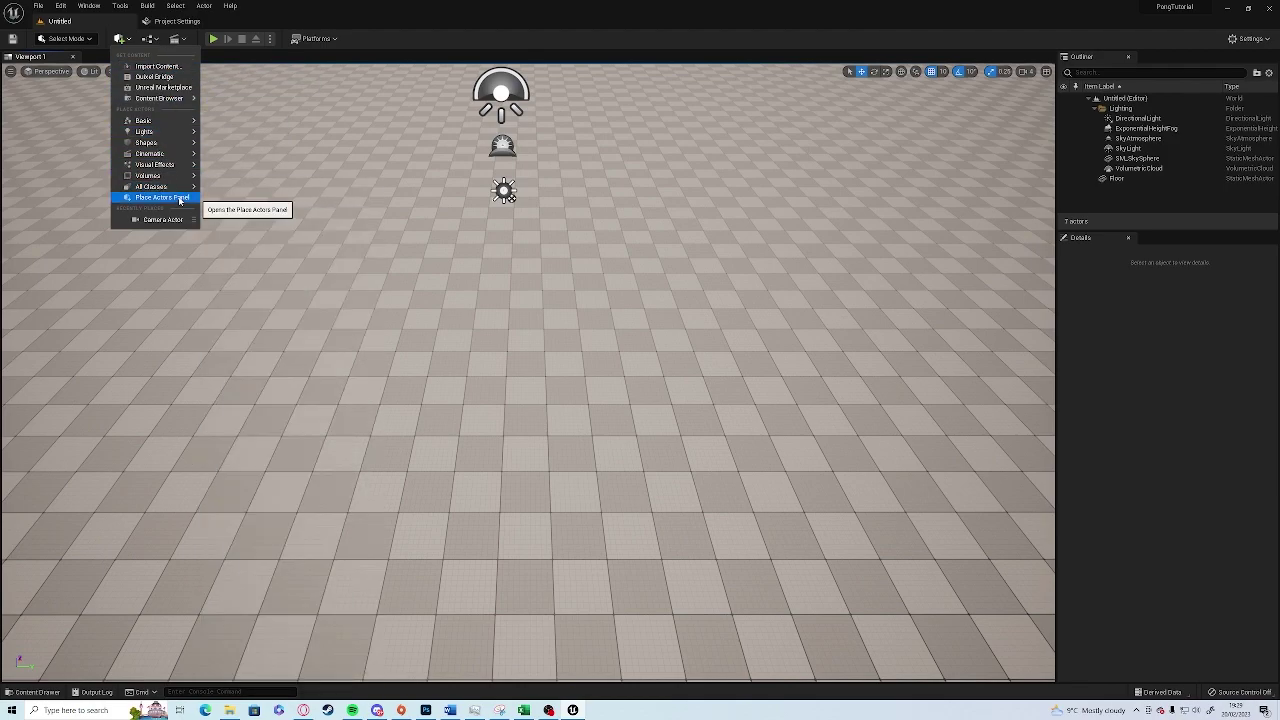
{"action": "left_click", "coordinate": [180, 199]}
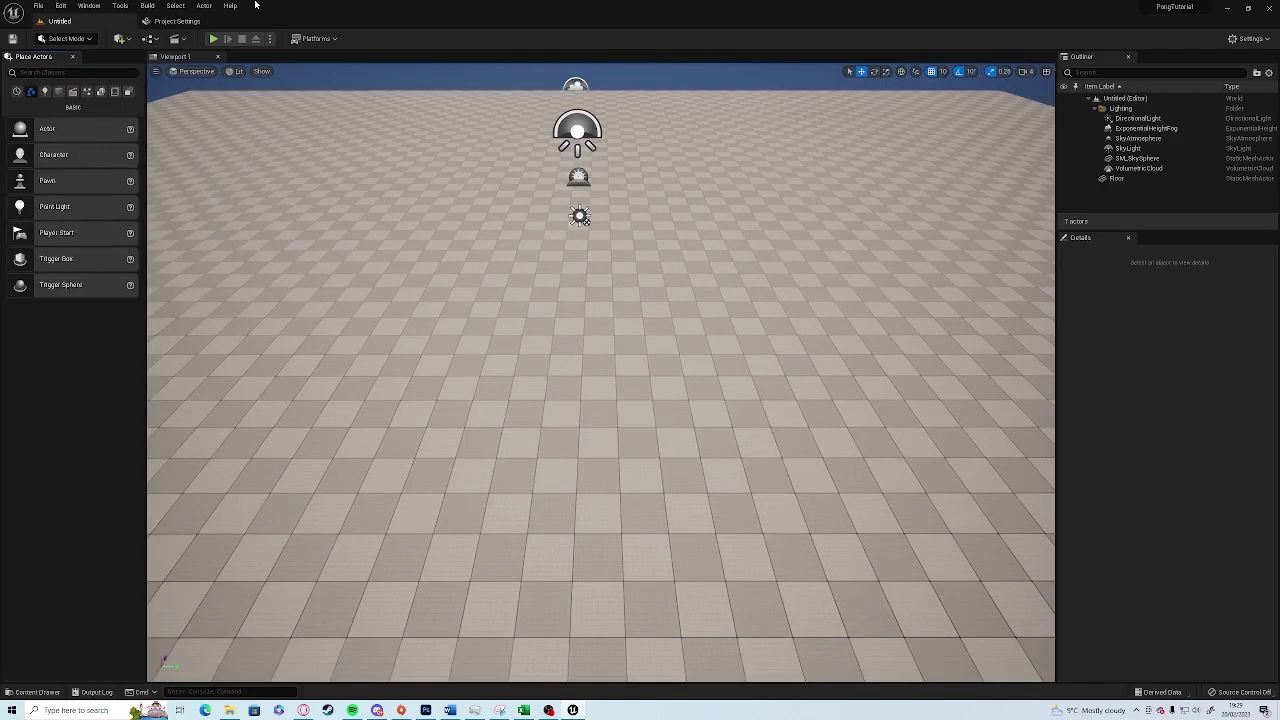
Step: Place a Camera Actor in the level and reset its location to the world origin
{"action": "left_click", "coordinate": [74, 73]}
{"action": "type", "text": "camera"}
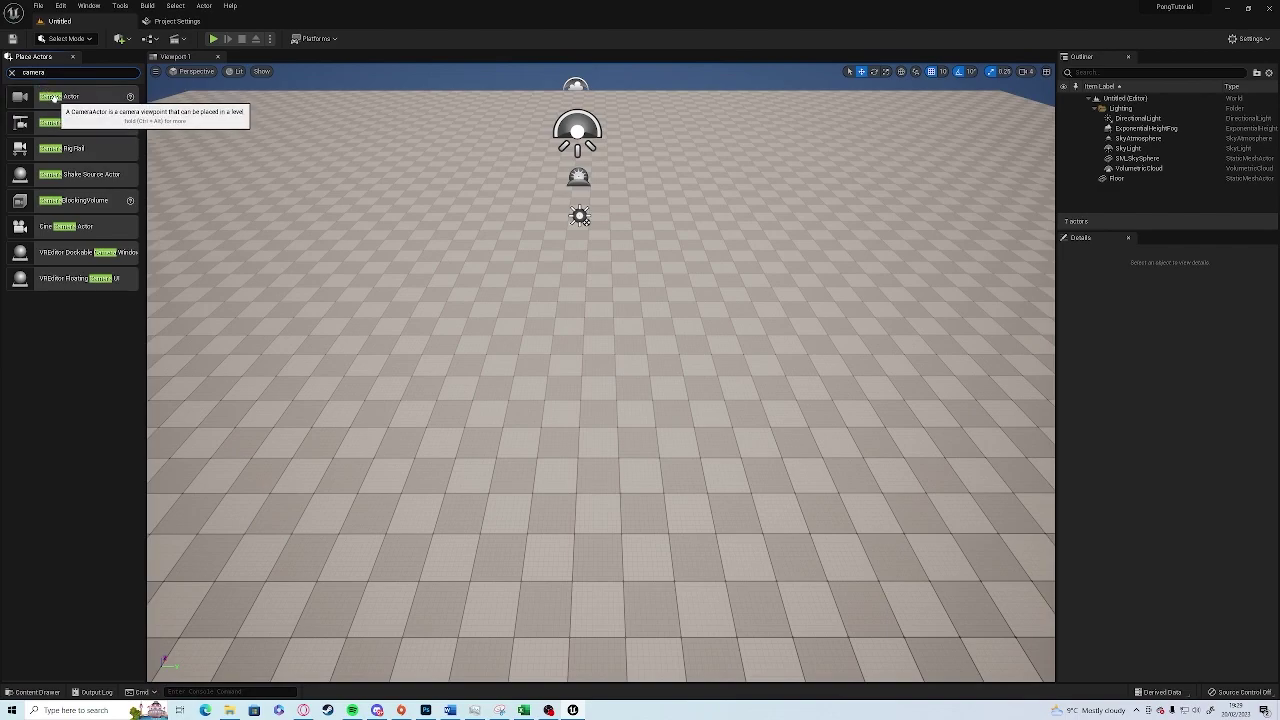
{"action": "left_click_drag", "start_coordinate": [48, 96], "coordinate": [585, 318]}
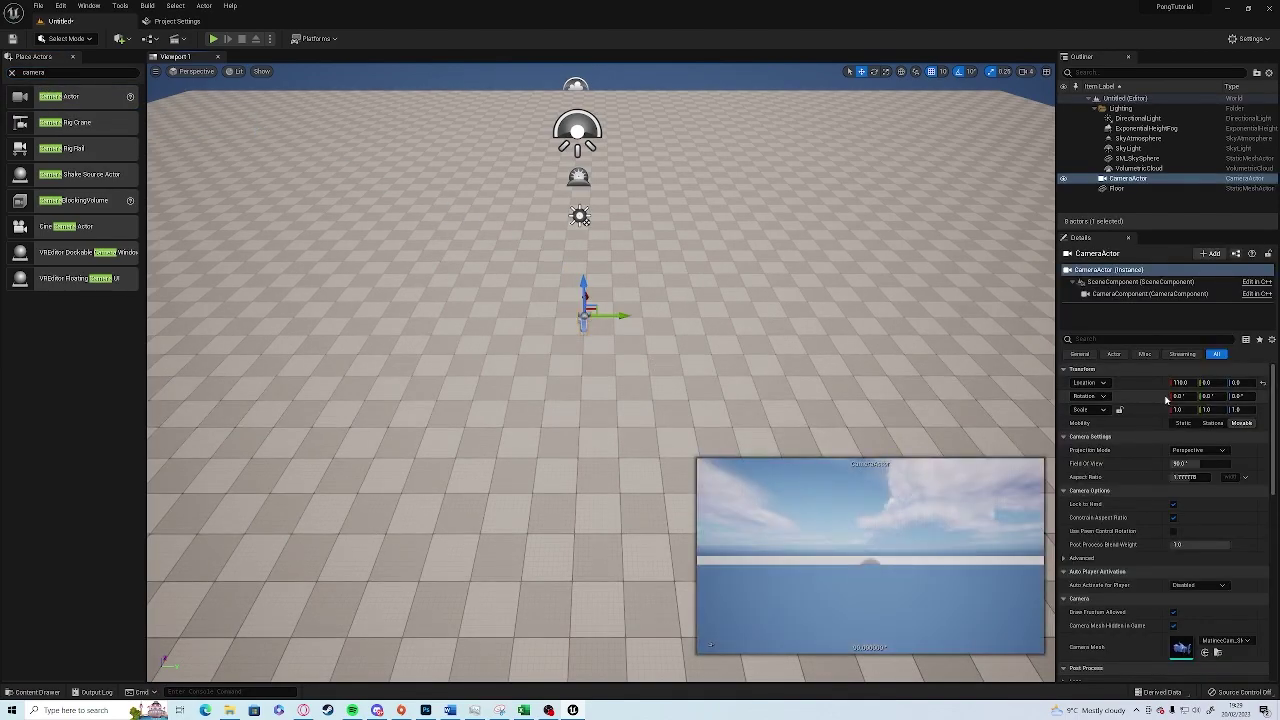
{"action": "left_click", "coordinate": [1262, 385]}
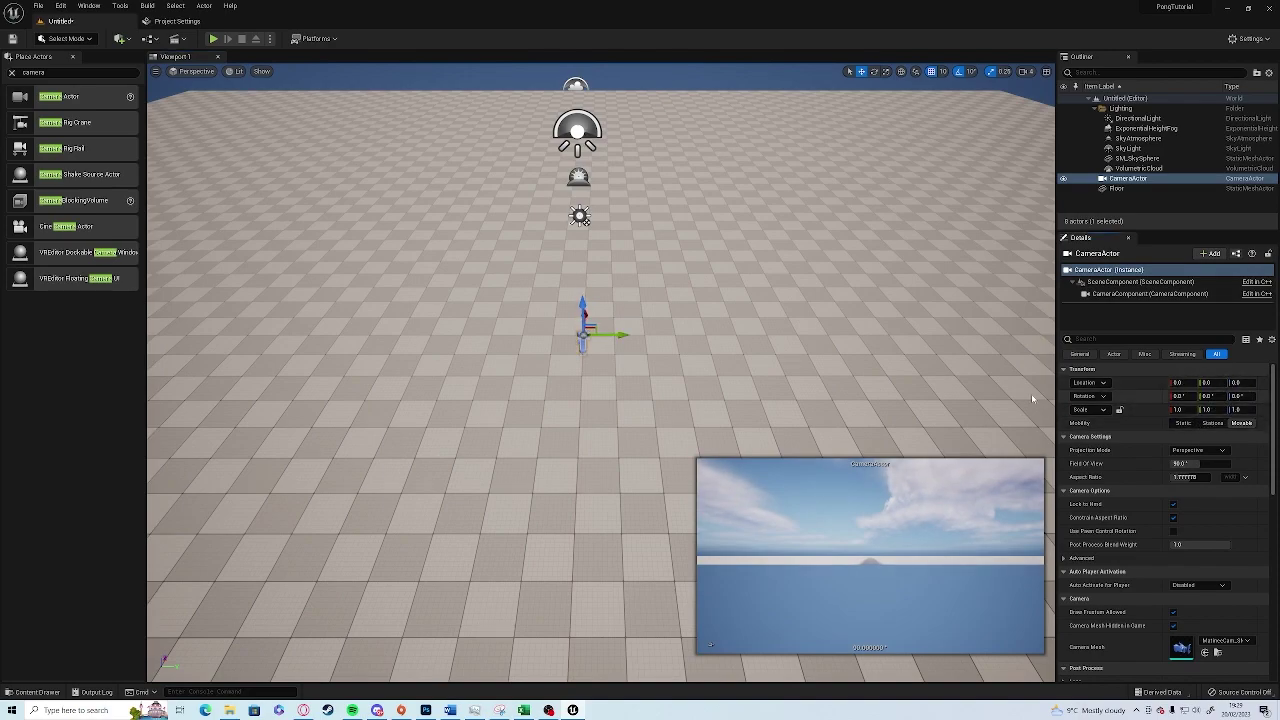
Step: Pin the CameraActor's preview in the viewport
{"action": "right_click_drag", "start_coordinate": [701, 349], "coordinate": [392, 338]}
{"action": "key", "text": "d"}
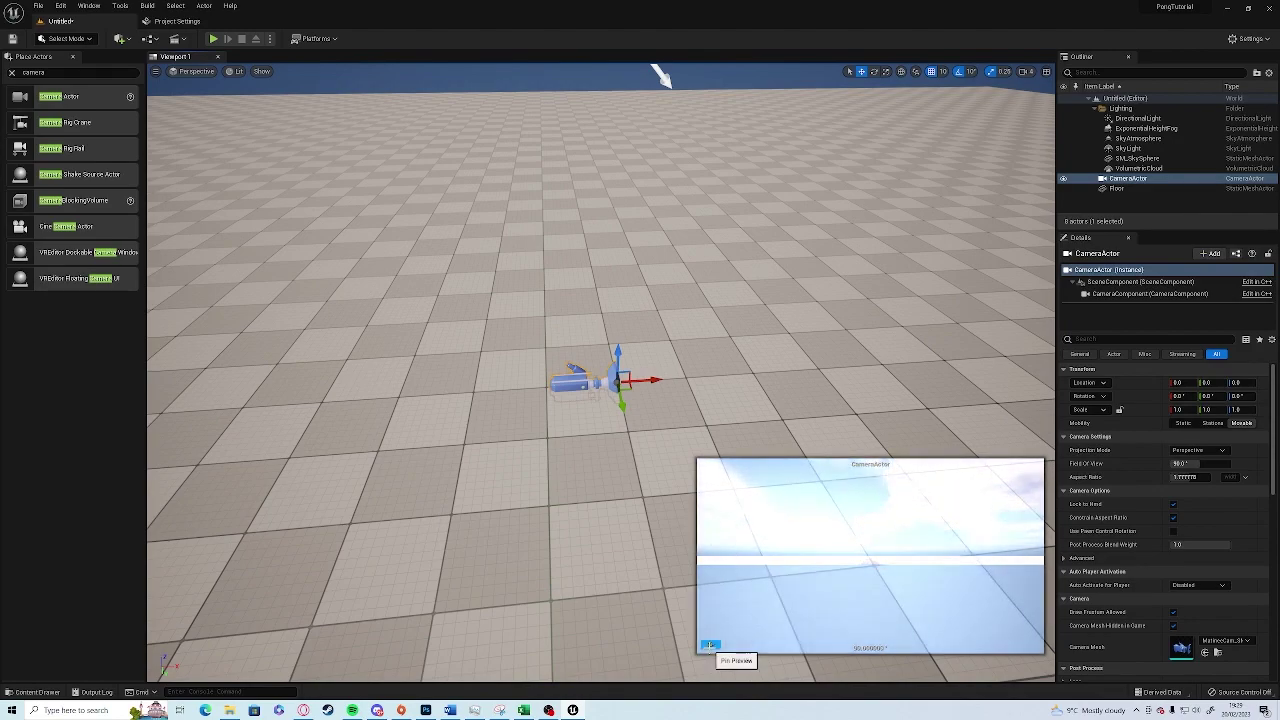
{"action": "left_click", "coordinate": [709, 645]}
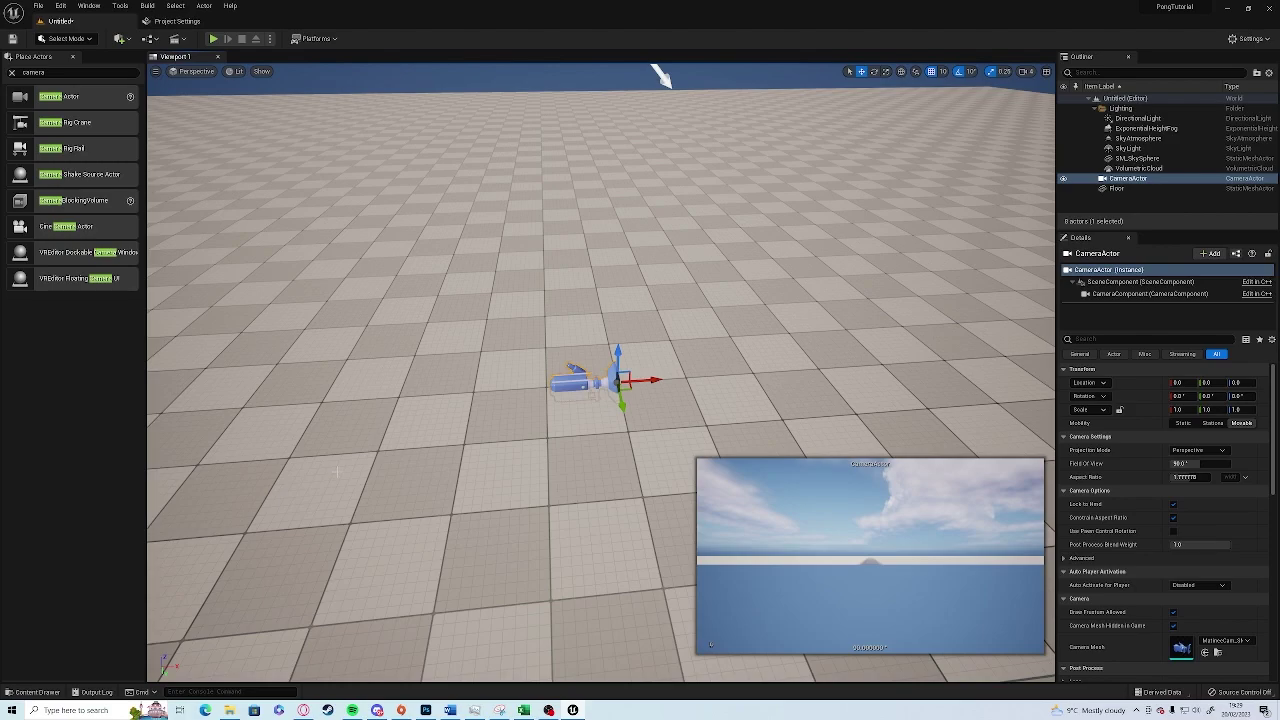
Step: Rotate the CameraActor to -90° on the Y axis so it points straight down at the floor
{"action": "left_click", "coordinate": [337, 472]}
{"action": "right_click_drag", "start_coordinate": [366, 366], "coordinate": [503, 258]}
{"action": "left_click", "coordinate": [285, 160]}
{"action": "left_click", "coordinate": [634, 396]}
{"action": "right_click_drag", "start_coordinate": [634, 396], "coordinate": [508, 484]}
{"action": "key", "text": "Up"}
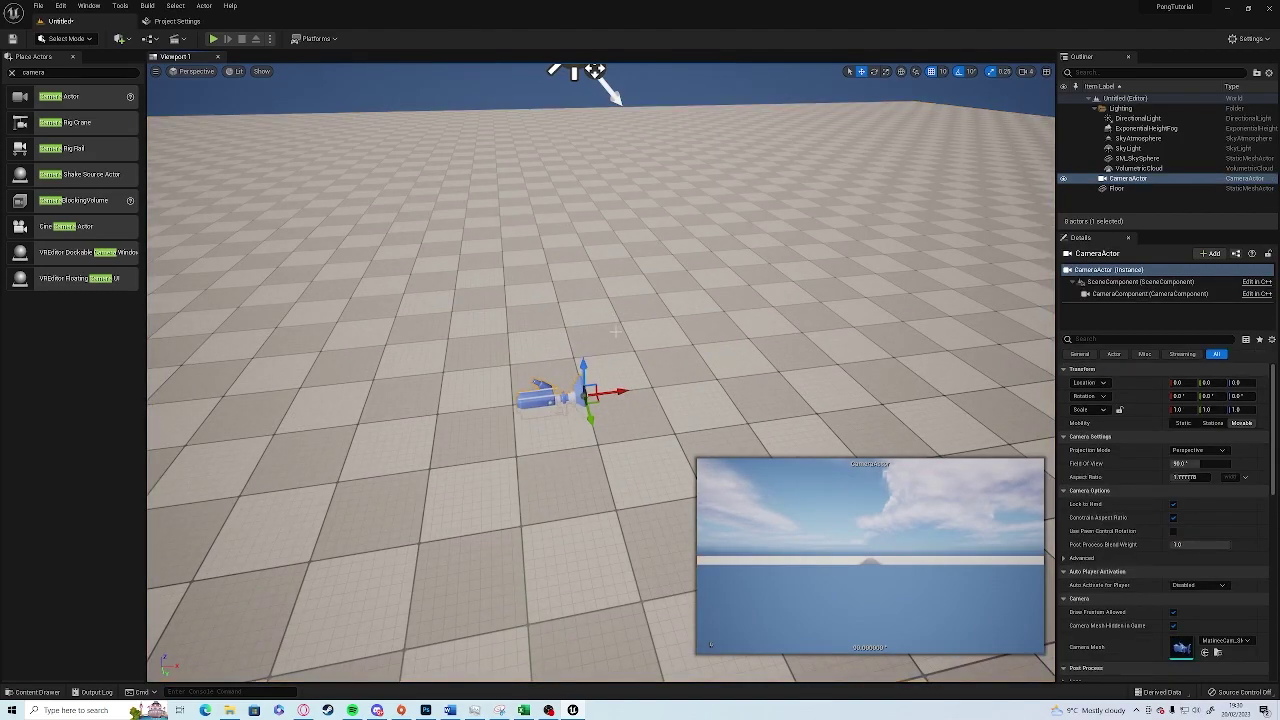
{"action": "key", "text": "e"}
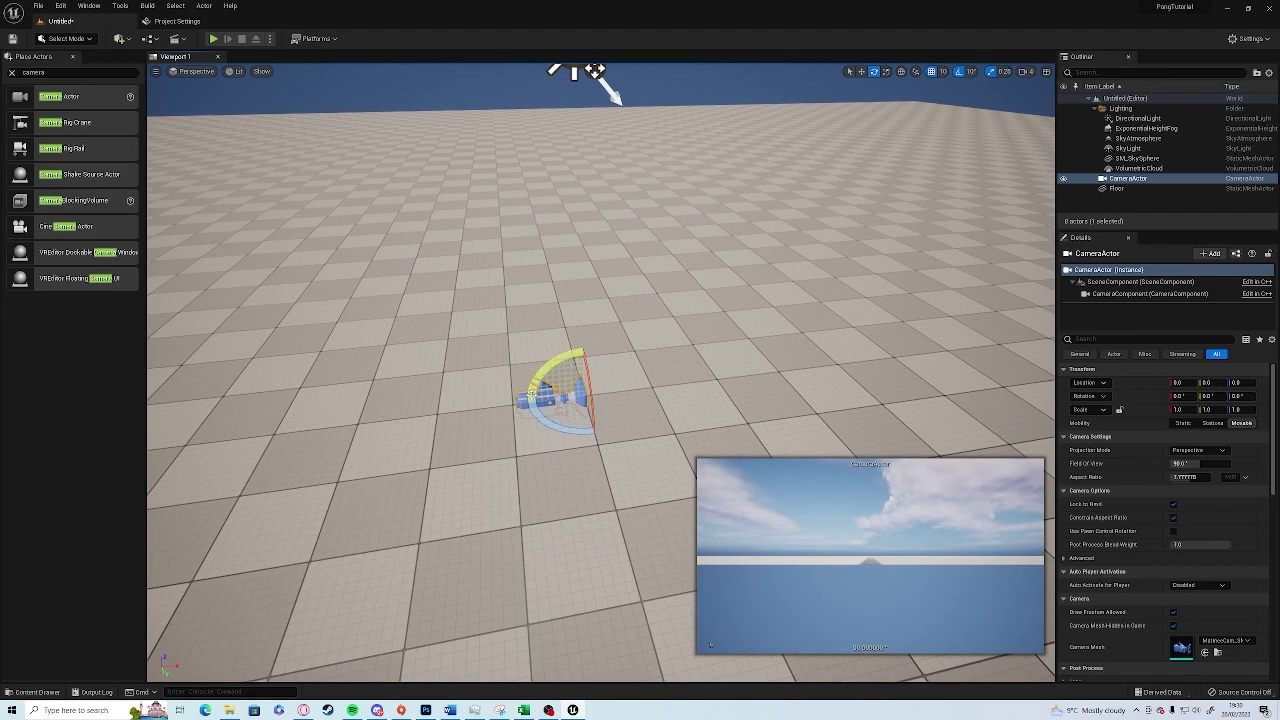
{"action": "left_click_drag", "start_coordinate": [573, 358], "coordinate": [585, 438]}
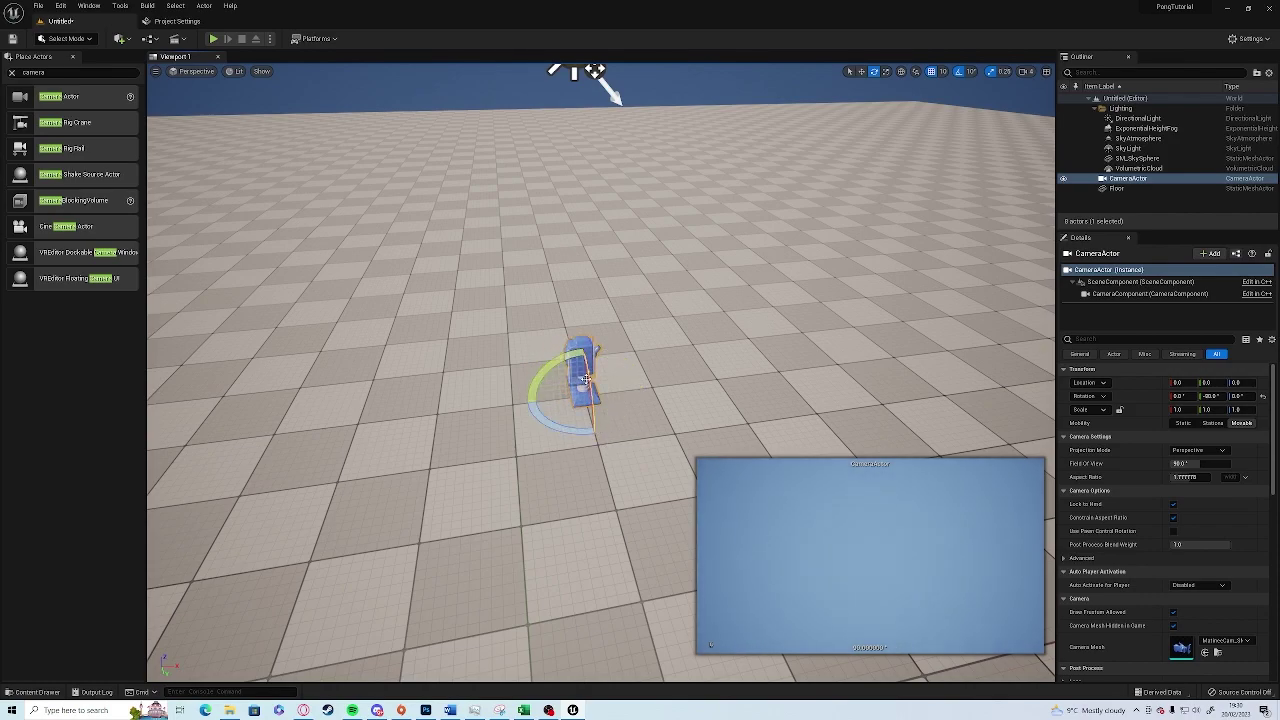
Step: Raise the CameraActor above the floor to a Z location of 720
{"action": "key", "text": "w"}
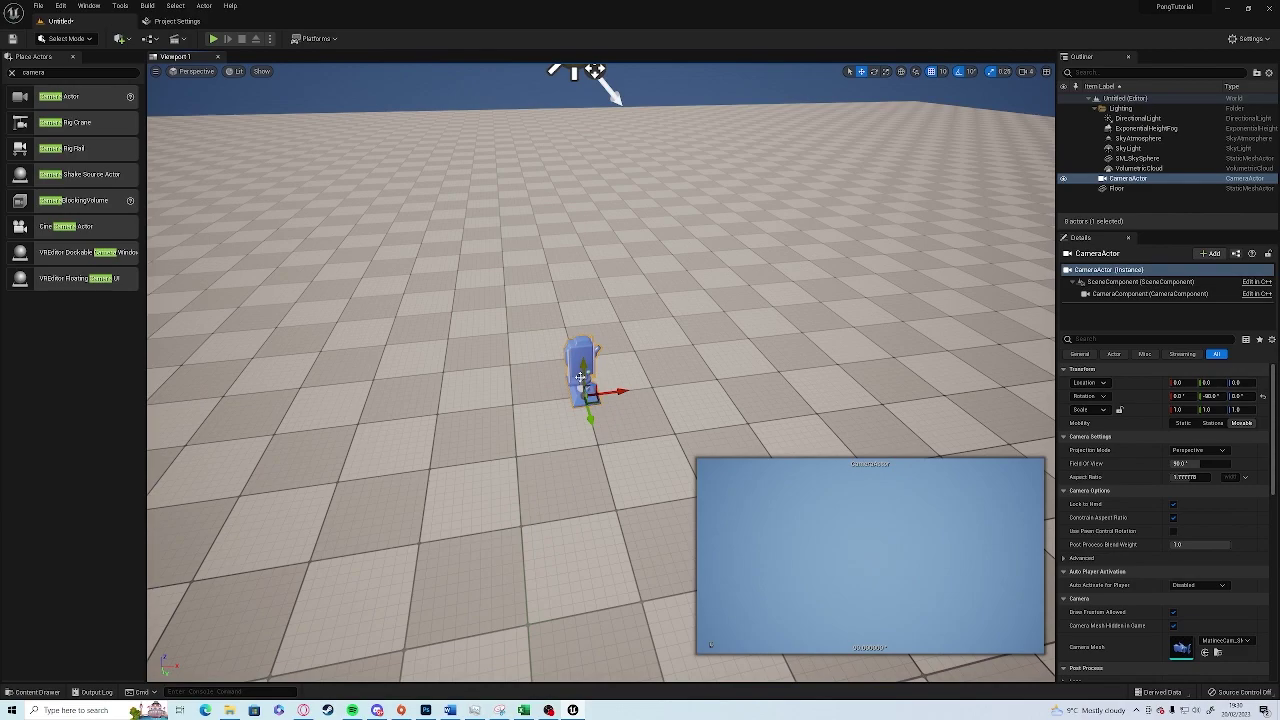
{"action": "left_click_drag", "start_coordinate": [582, 370], "coordinate": [588, 257]}
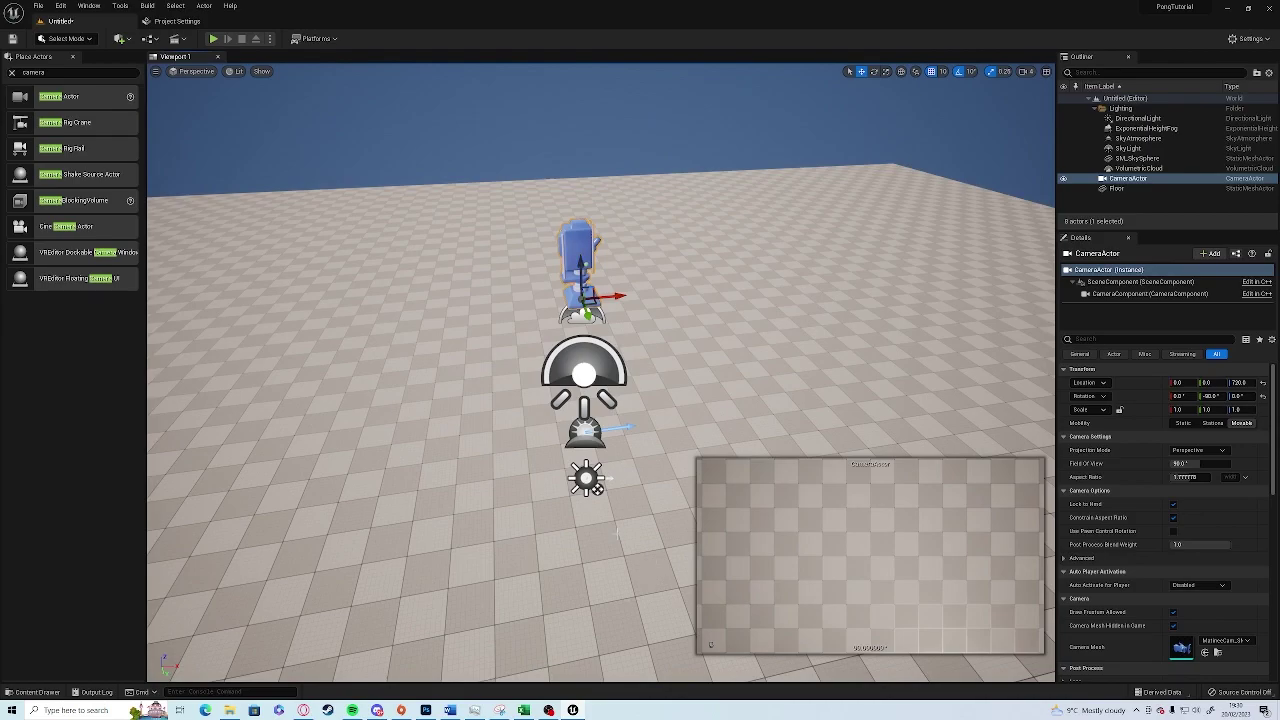
{"action": "right_click_drag", "start_coordinate": [600, 380], "coordinate": [570, 476]}
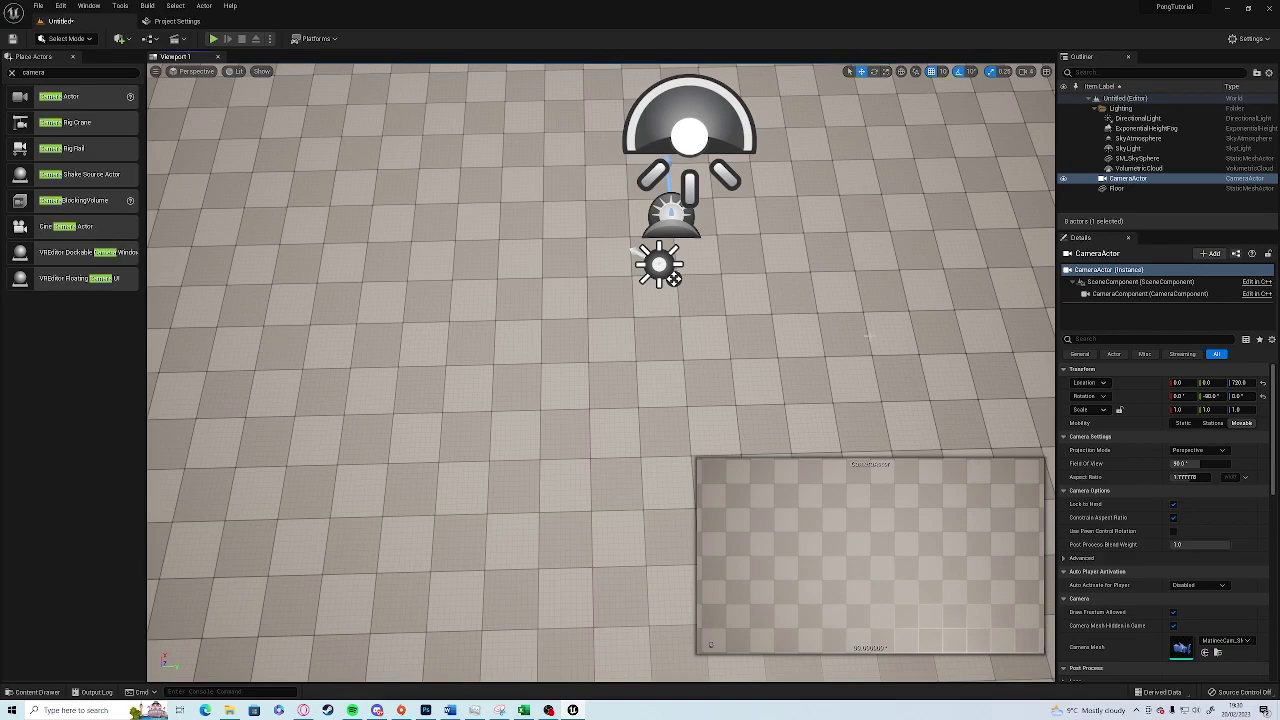
Step: Place a Cube from the Shapes category on the floor within the camera's view
{"action": "left_click", "coordinate": [12, 72]}
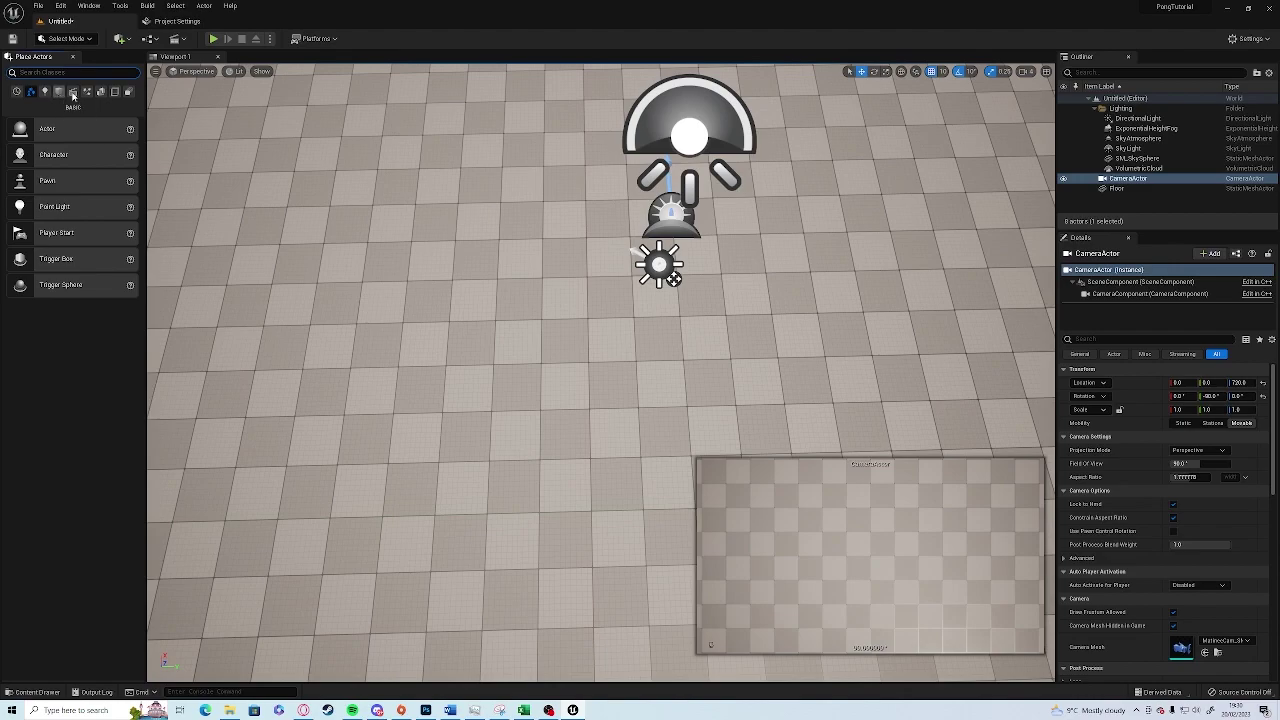
{"action": "left_click", "coordinate": [106, 92]}
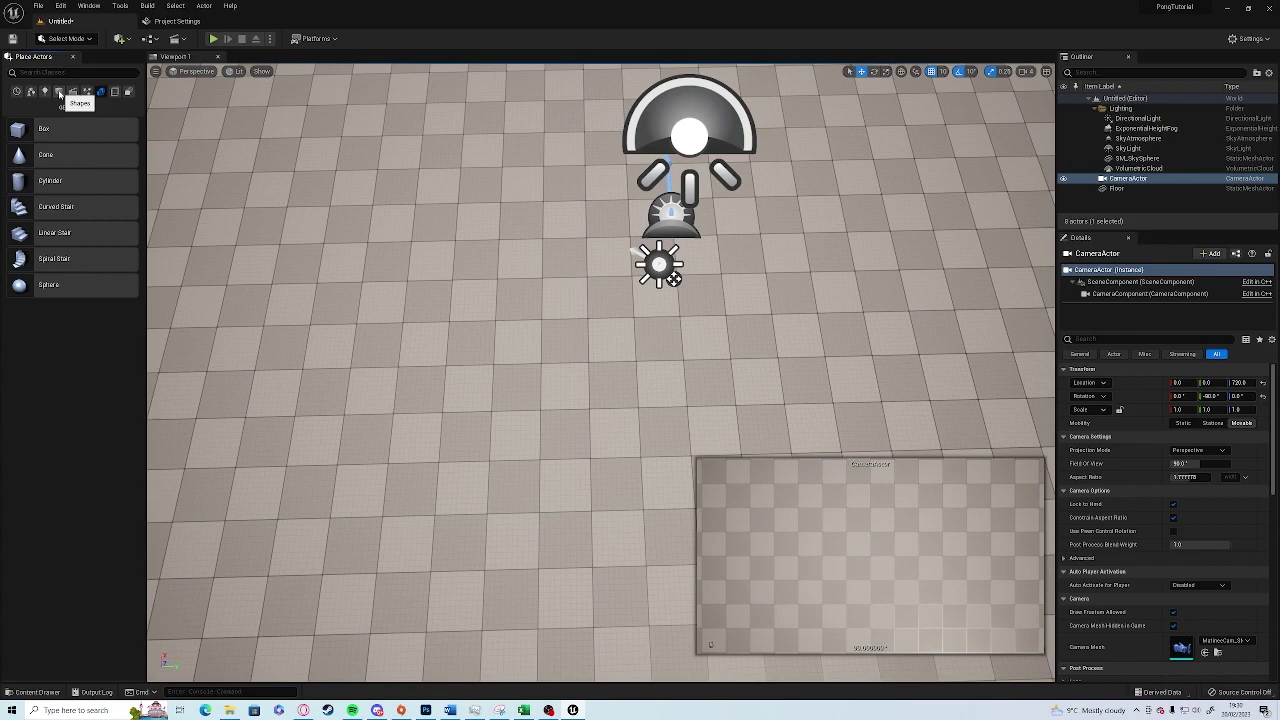
{"action": "left_click", "coordinate": [58, 91]}
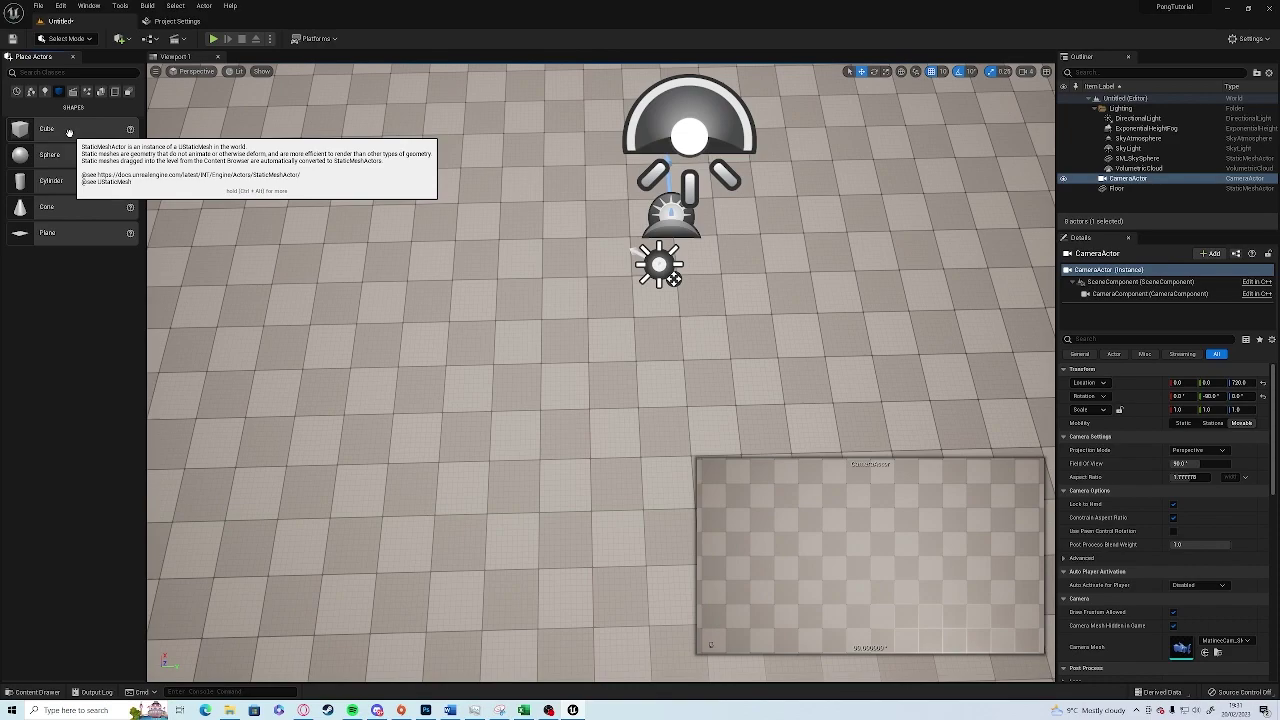
{"action": "left_click_drag", "start_coordinate": [69, 131], "coordinate": [740, 308]}
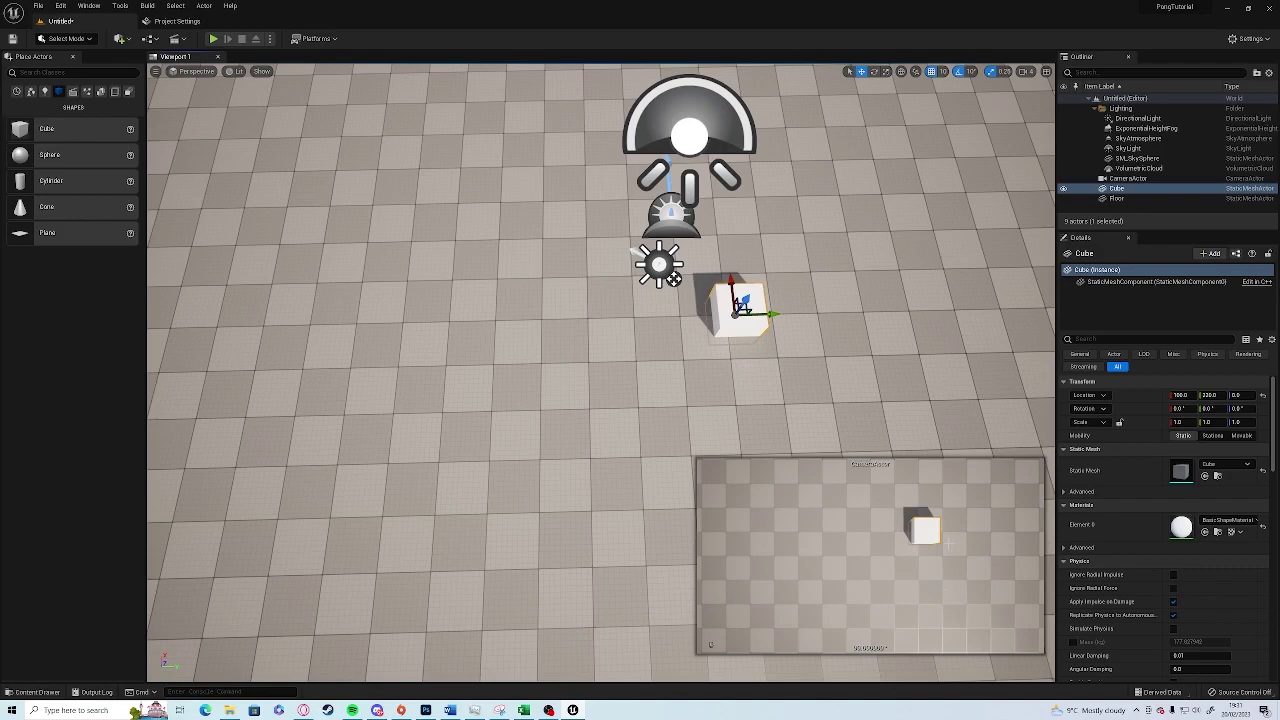
Step: Set the cube's X scale to 0.2 and rest the cube on top of the floor
{"action": "left_click", "coordinate": [1180, 421]}
{"action": "key", "text": "Return"}
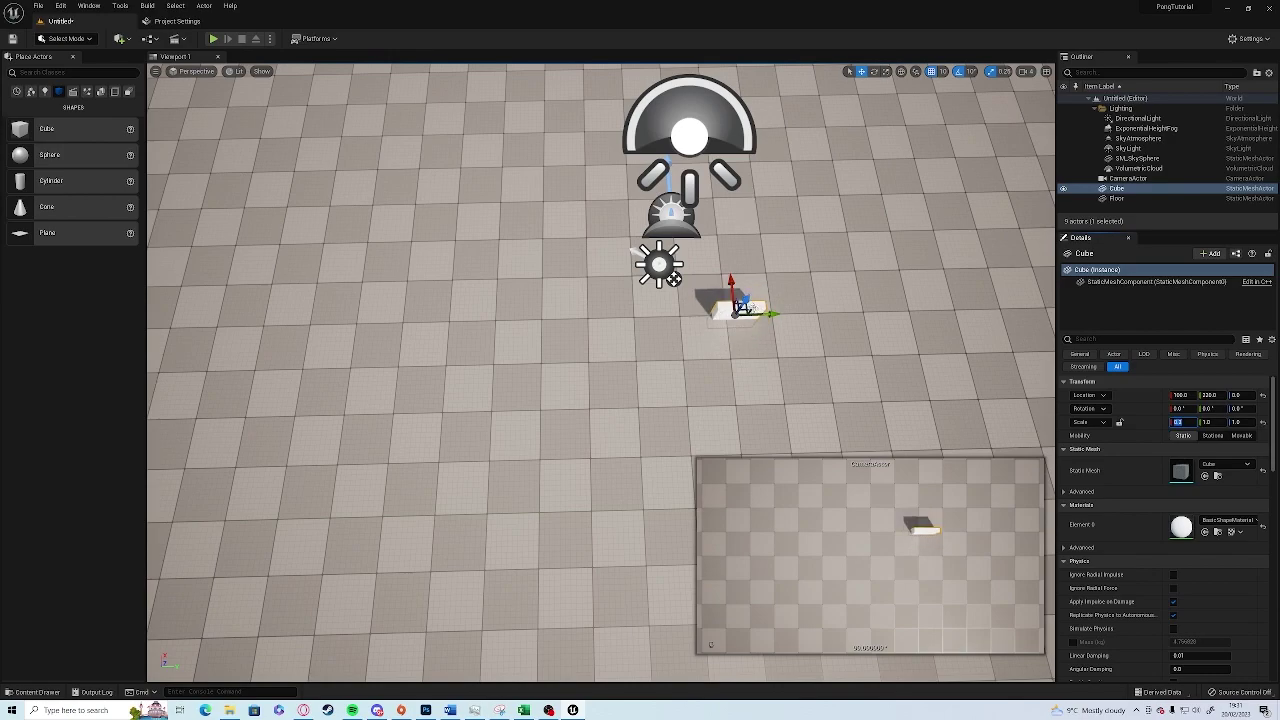
{"action": "left_click_drag", "start_coordinate": [745, 299], "coordinate": [764, 272]}
{"action": "key", "text": "End"}
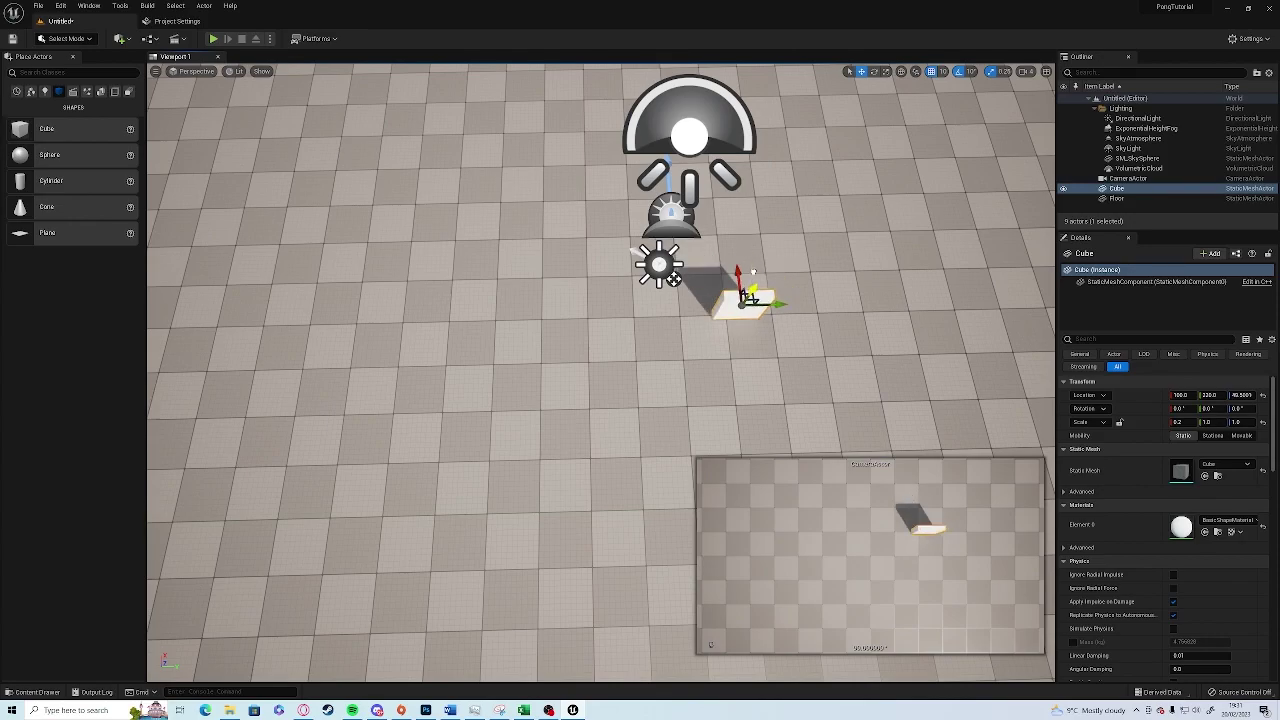
Step: Move the cube to the upper edge of the camera's view and stretch its Y scale to 13.48 to form a wall
{"action": "right_click_drag", "start_coordinate": [575, 446], "coordinate": [600, 455]}
{"action": "key", "text": "w"}
{"action": "key", "text": "w"}
{"action": "key", "text": "a"}
{"action": "key", "text": "s"}
{"action": "key", "text": "w"}
{"action": "key", "text": "s"}
{"action": "left_click_drag", "start_coordinate": [638, 302], "coordinate": [560, 331]}
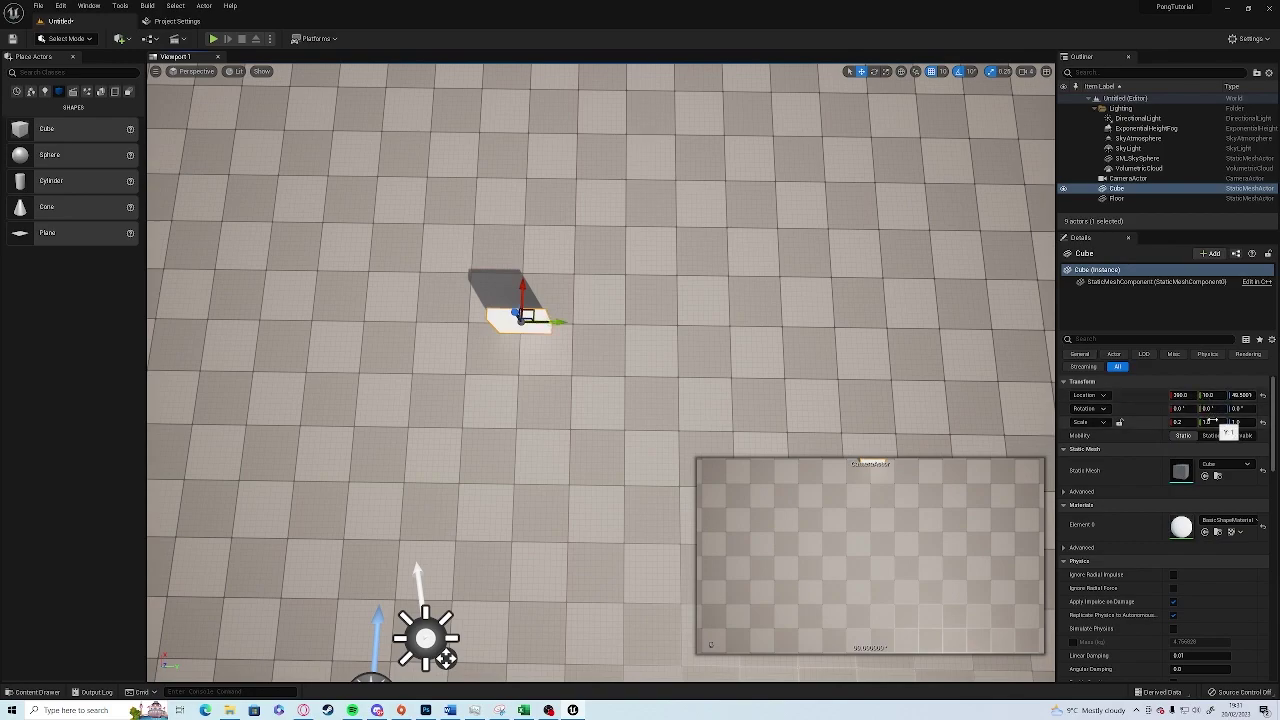
{"action": "left_click_drag", "start_coordinate": [1210, 422], "coordinate": [1279, 422]}
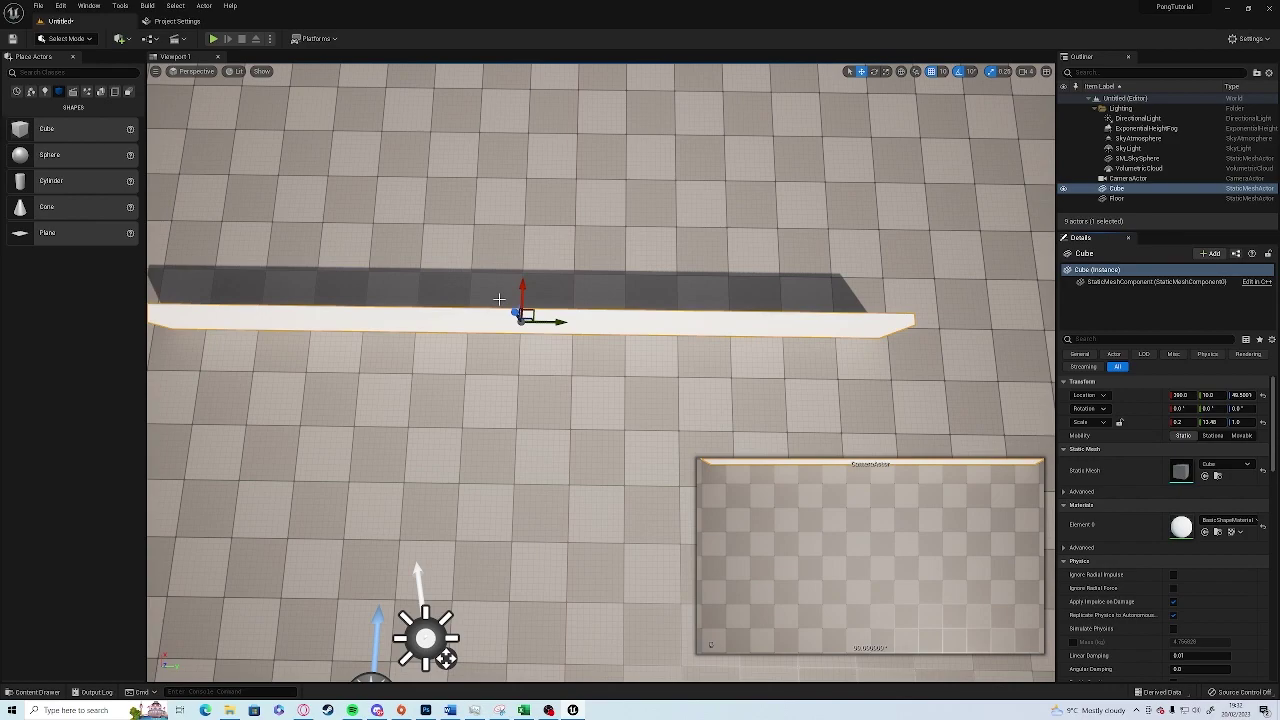
Step: Duplicate the wall along the X axis to -340, at the lower edge of the camera's view
{"action": "left_click_drag", "start_coordinate": [516, 292], "coordinate": [508, 621], "text": "alt"}
{"action": "left_click_drag", "start_coordinate": [516, 396], "coordinate": [516, 408], "text": "shift"}
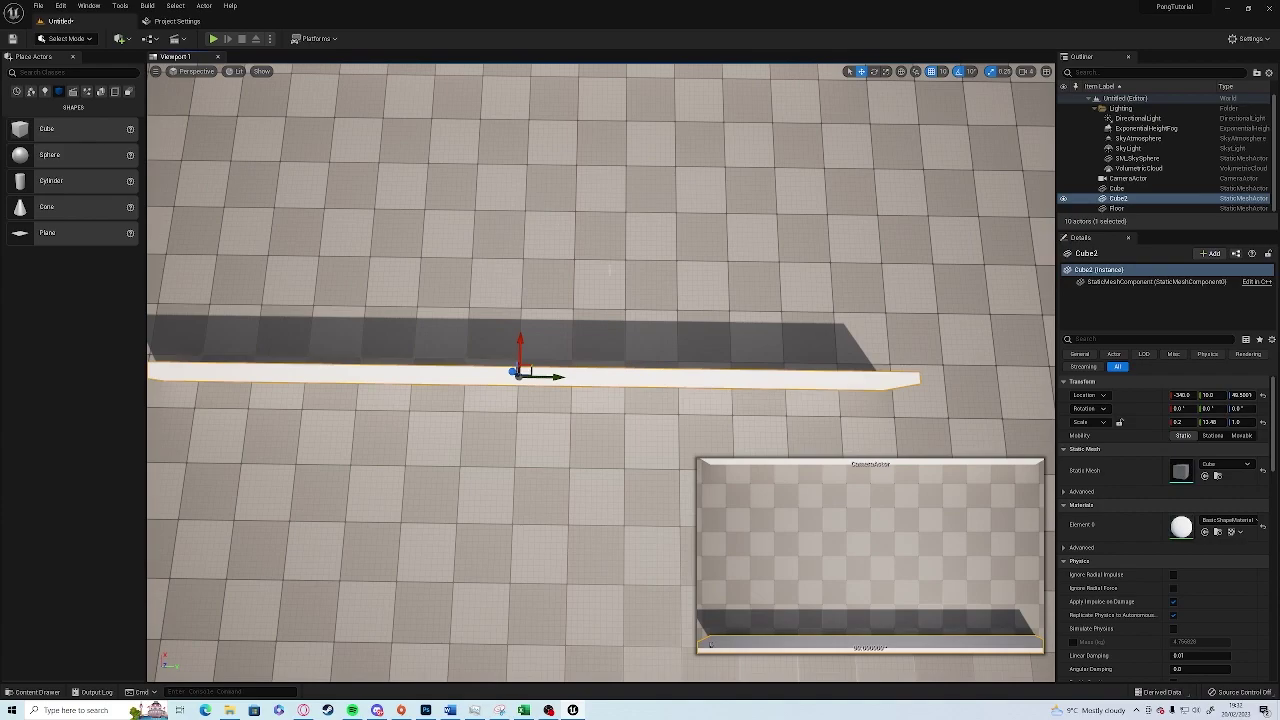
Step: Move the CameraActor along the X axis to 10 to centre its view between the two walls
{"action": "right_click_drag", "start_coordinate": [654, 178], "coordinate": [435, 166]}
{"action": "left_click", "coordinate": [653, 177]}
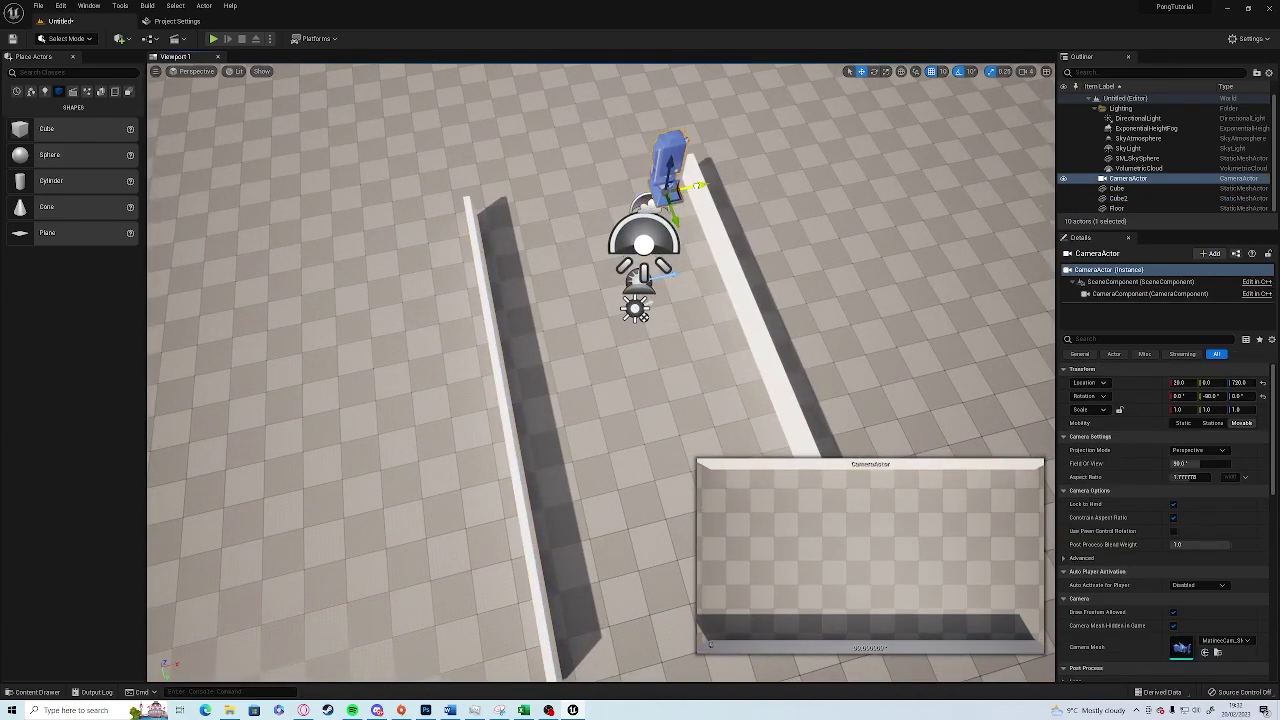
{"action": "left_click_drag", "start_coordinate": [700, 184], "coordinate": [693, 188]}
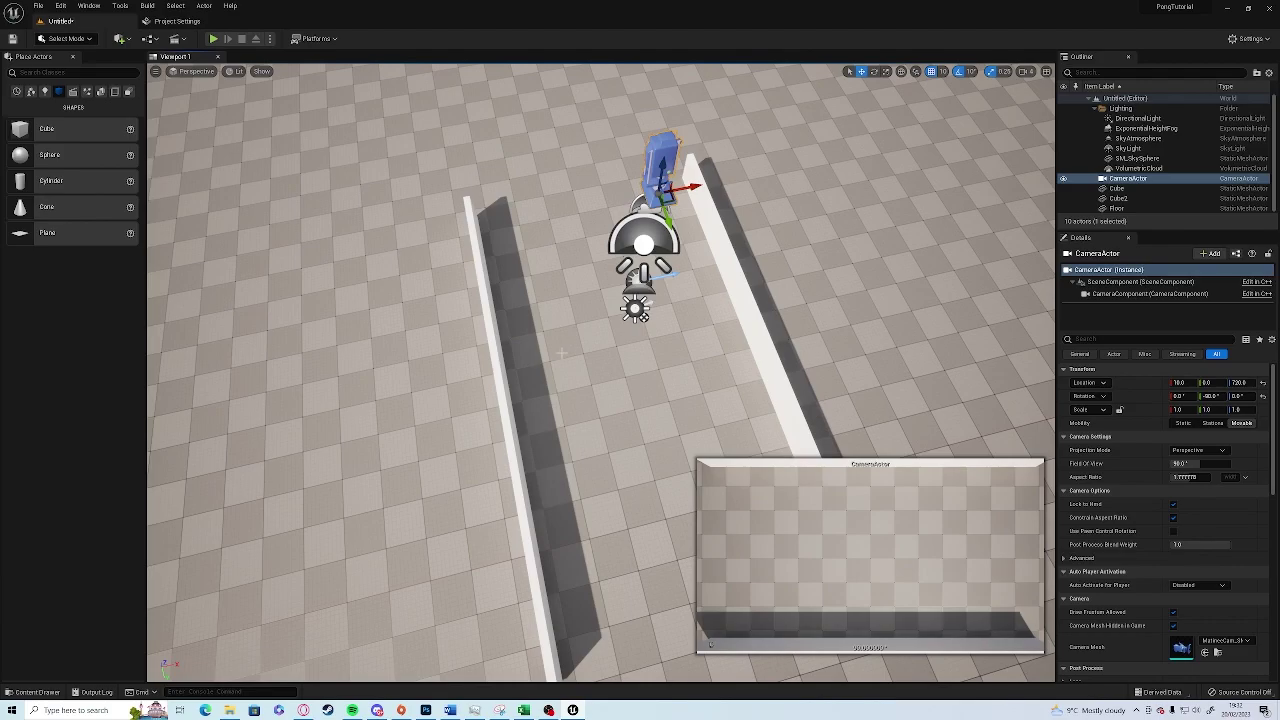
Step: Unpin the CameraActor's preview and select the floor between the walls
{"action": "right_click_drag", "start_coordinate": [562, 352], "coordinate": [798, 334]}
{"action": "key", "text": "w"}
{"action": "key", "text": "s"}
{"action": "key", "text": "g"}
{"action": "right_click_drag", "start_coordinate": [564, 350], "coordinate": [578, 430]}
{"action": "key", "text": "w"}
{"action": "key", "text": "s"}
{"action": "left_click", "coordinate": [711, 645]}
{"action": "key", "text": "s"}
{"action": "mouse_move", "coordinate": [626, 382]}
{"action": "right_mouse_down"}
{"action": "mouse_move", "coordinate": [668, 380]}
{"action": "mouse_move", "coordinate": [632, 382]}
{"action": "right_mouse_up"}
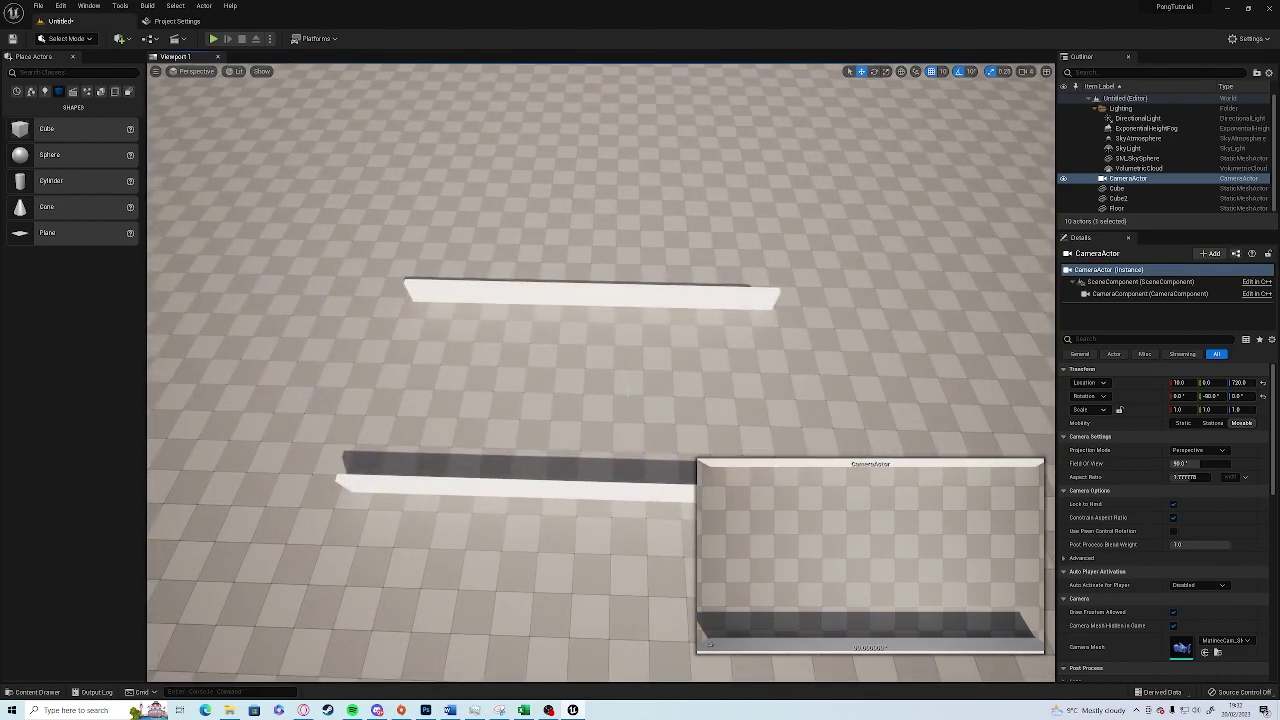
{"action": "right_click_drag", "start_coordinate": [634, 390], "coordinate": [645, 384]}
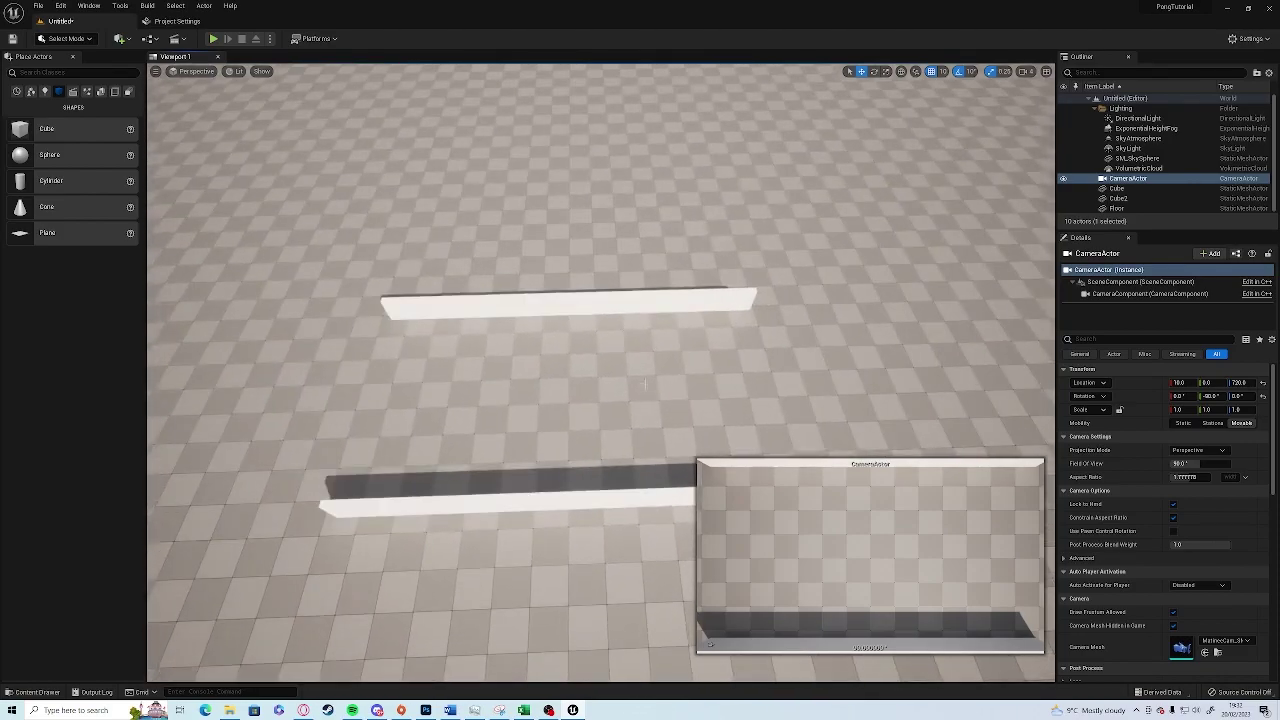
{"action": "left_click", "coordinate": [669, 277]}
{"action": "mouse_move", "coordinate": [669, 277]}
{"action": "right_mouse_down"}
{"action": "mouse_move", "coordinate": [629, 279]}
{"action": "mouse_move", "coordinate": [652, 277]}
{"action": "right_mouse_up"}
{"action": "key", "text": "w"}
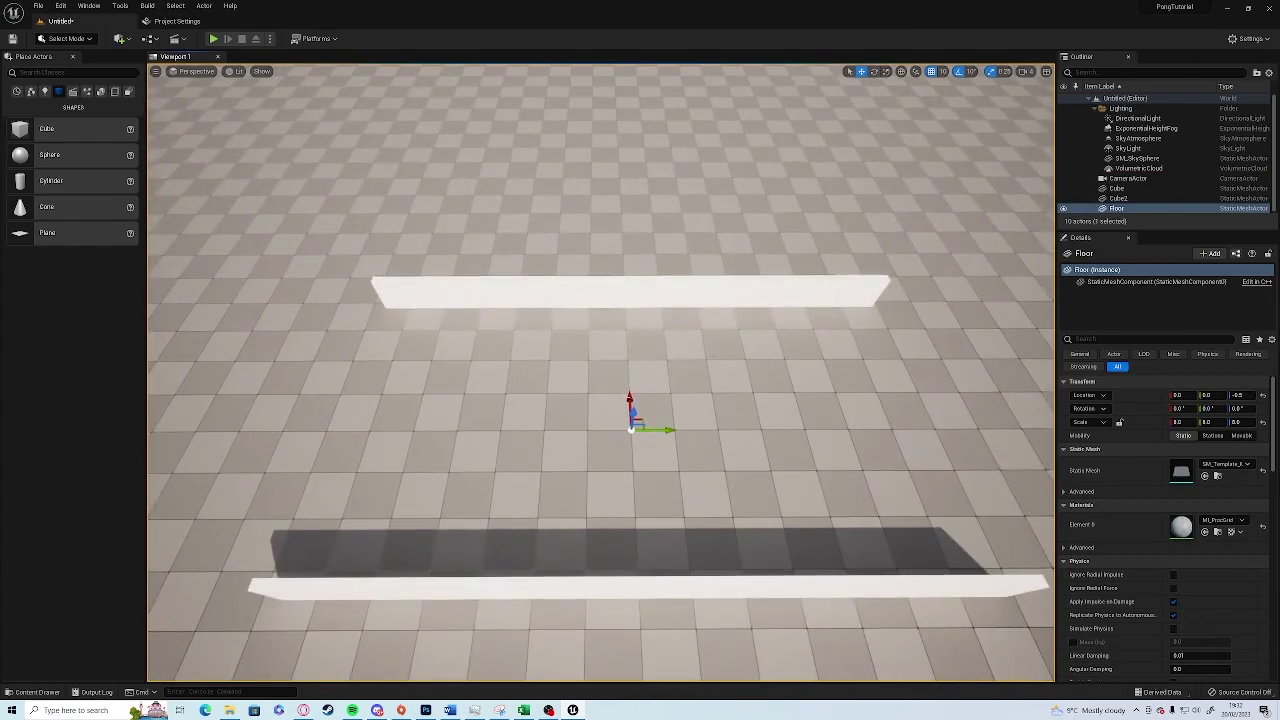
Step: Show the contents of the project's Content folder
{"action": "key", "text": "ctrl+space"}
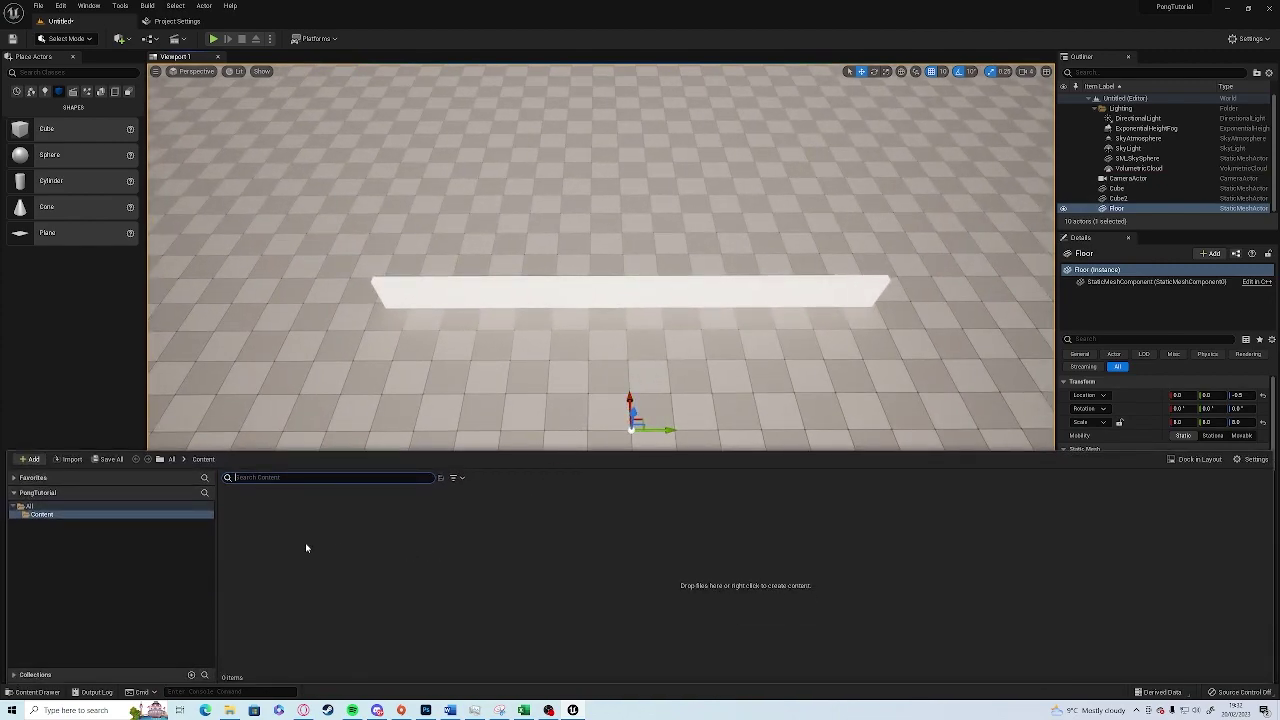
{"action": "left_click", "coordinate": [312, 544]}
{"action": "right_click", "coordinate": [311, 544]}
{"action": "left_click", "coordinate": [355, 273]}
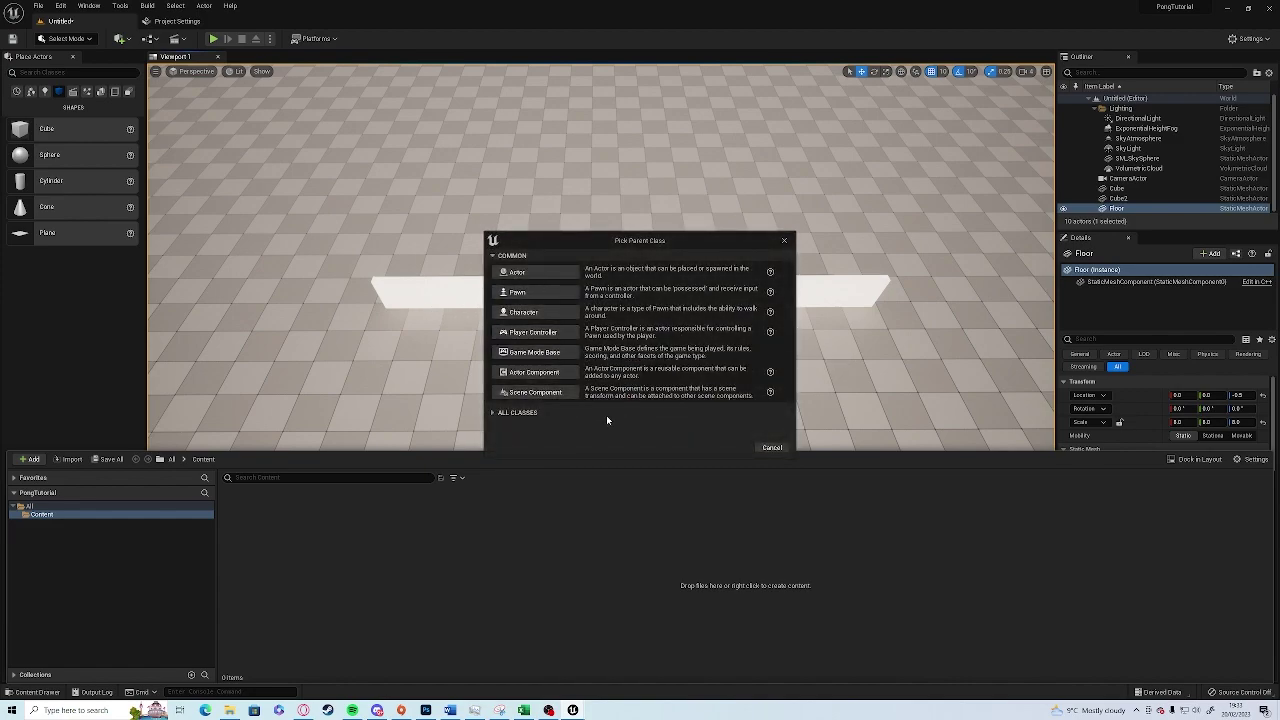
{"action": "left_click", "coordinate": [772, 448]}
Step: Create a Blueprint class with Game Mode Base as its parent in the Content folder and name it Pong_GM
{"action": "right_click", "coordinate": [295, 513]}
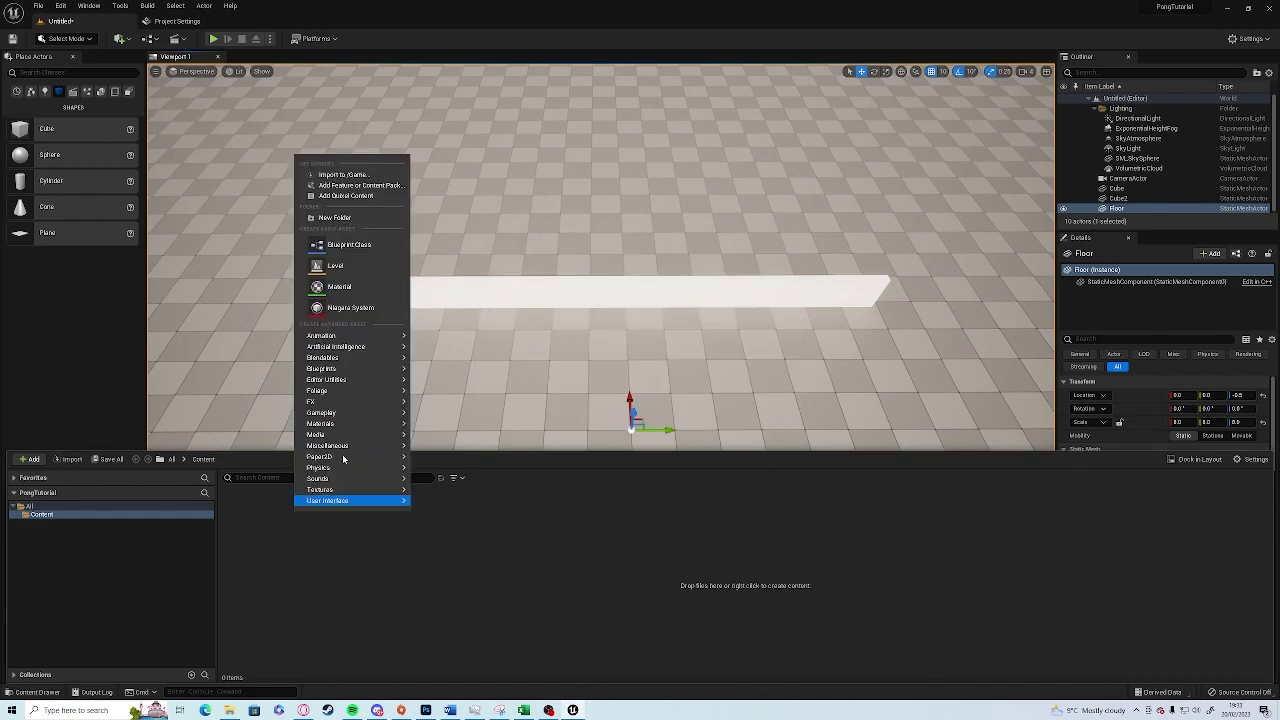
{"action": "left_click", "coordinate": [355, 250]}
{"action": "left_click", "coordinate": [536, 373]}
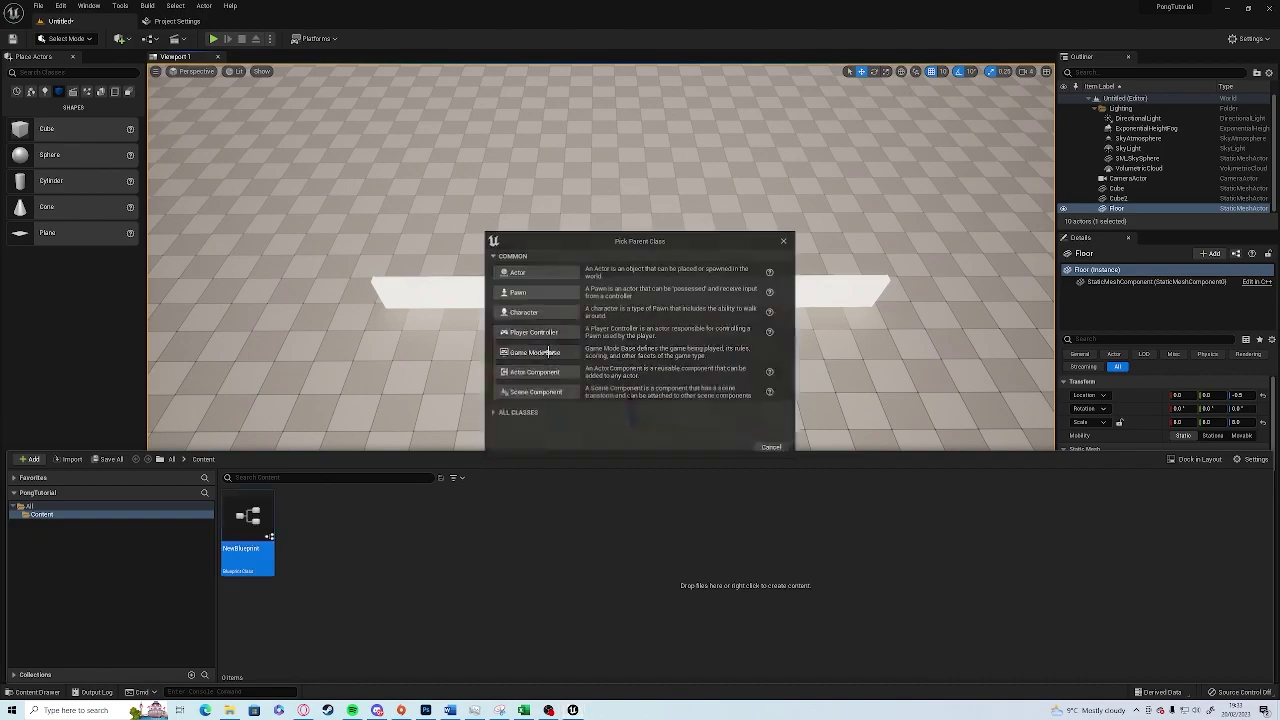
{"action": "type", "text": "Pong"}
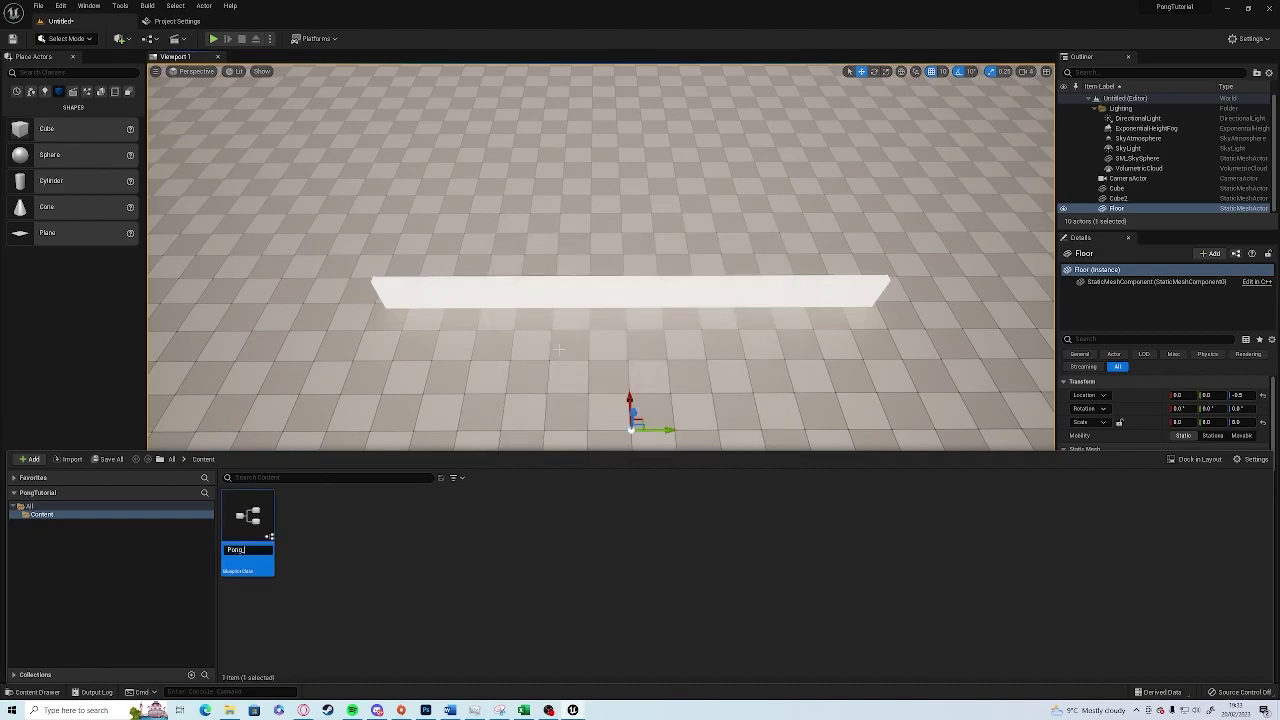
{"action": "key", "text": "Return"}
Step: Open the Pong_GM Blueprint, dock its editor beside the main window's other editors and return to the level
{"action": "key", "text": "Return"}
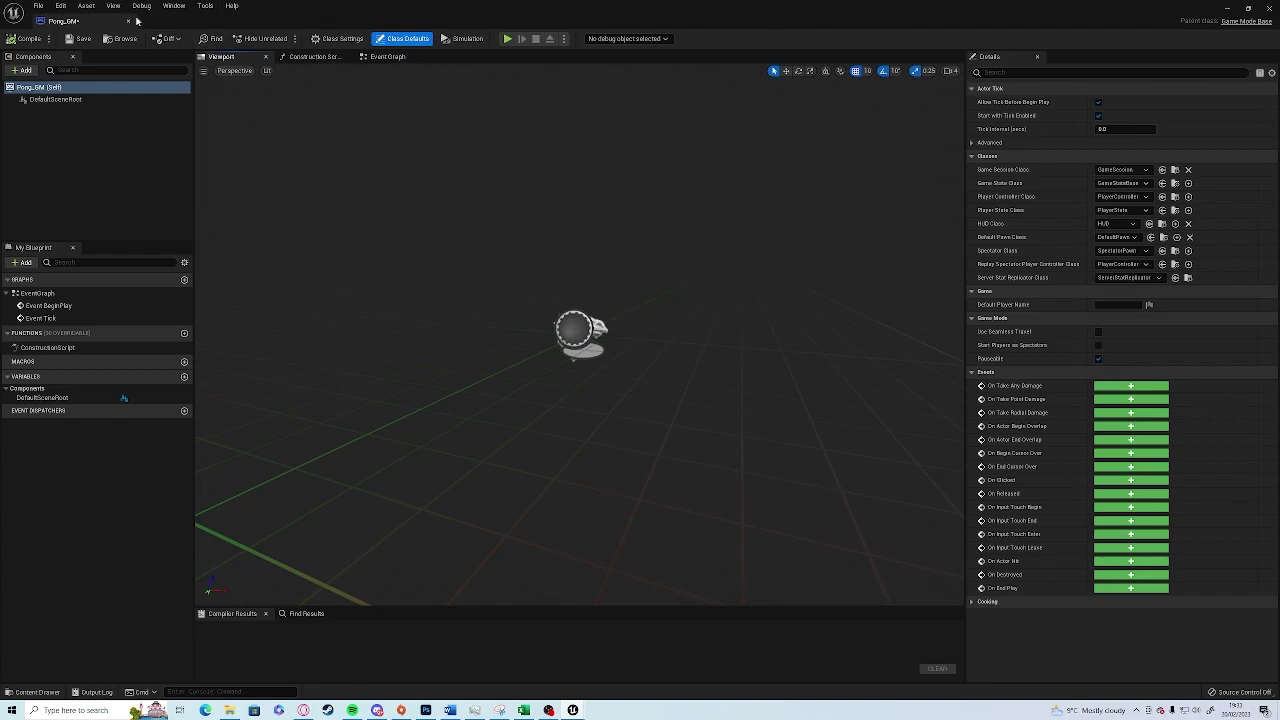
{"action": "left_click_drag", "start_coordinate": [80, 21], "coordinate": [264, 28]}
{"action": "left_click", "coordinate": [88, 22]}
Step: Create a Blueprint class based on Character, name it PlayerPaddle and open it
{"action": "key", "text": "ctrl+space"}
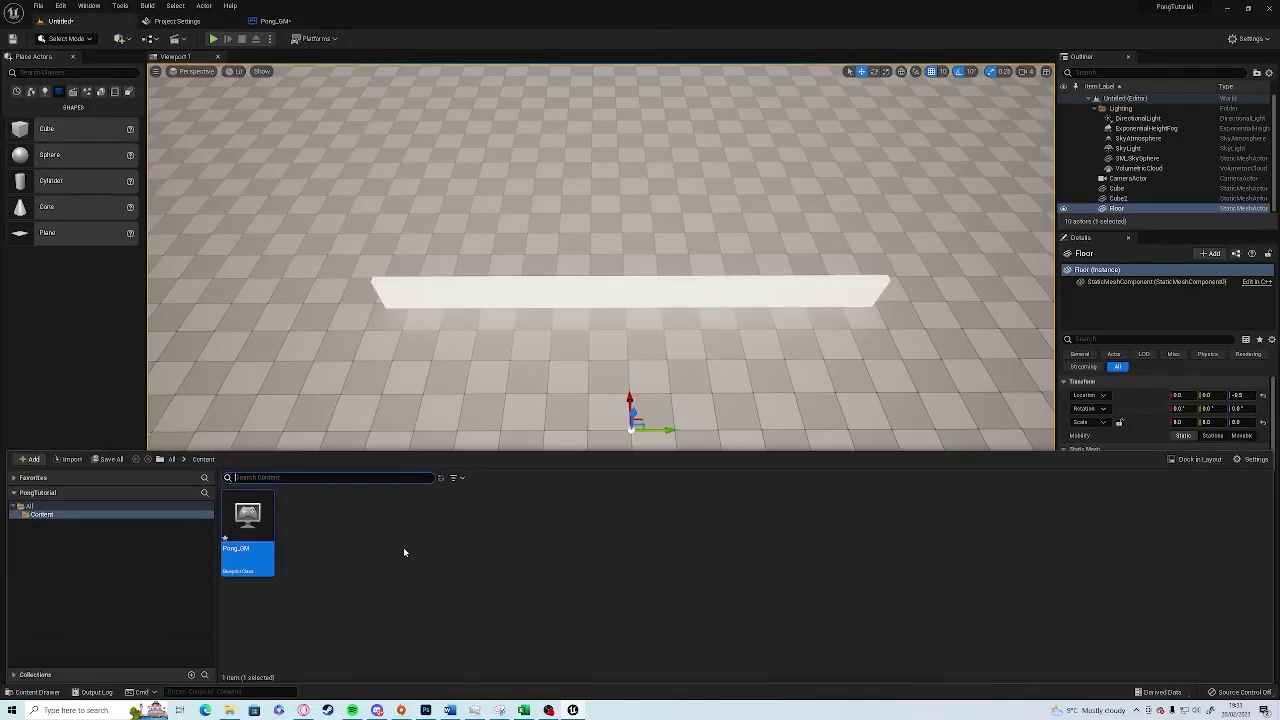
{"action": "right_click", "coordinate": [316, 542]}
{"action": "left_click", "coordinate": [370, 285]}
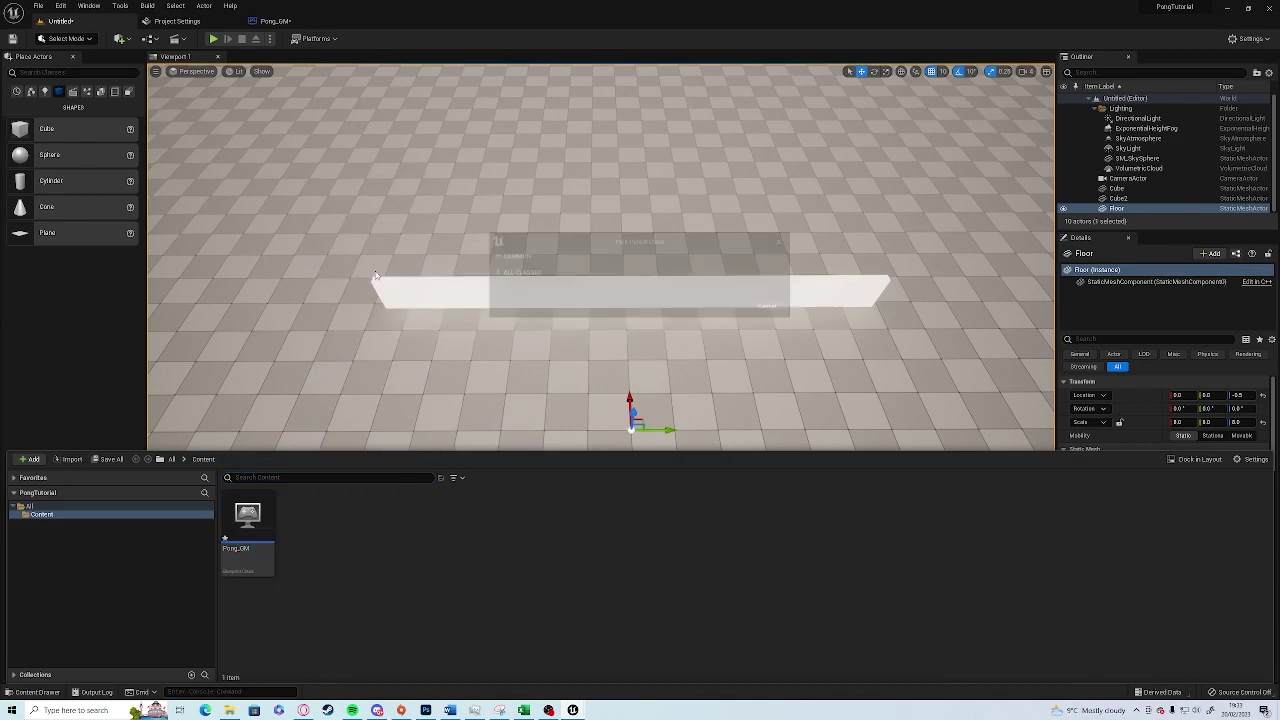
{"action": "left_click", "coordinate": [532, 312]}
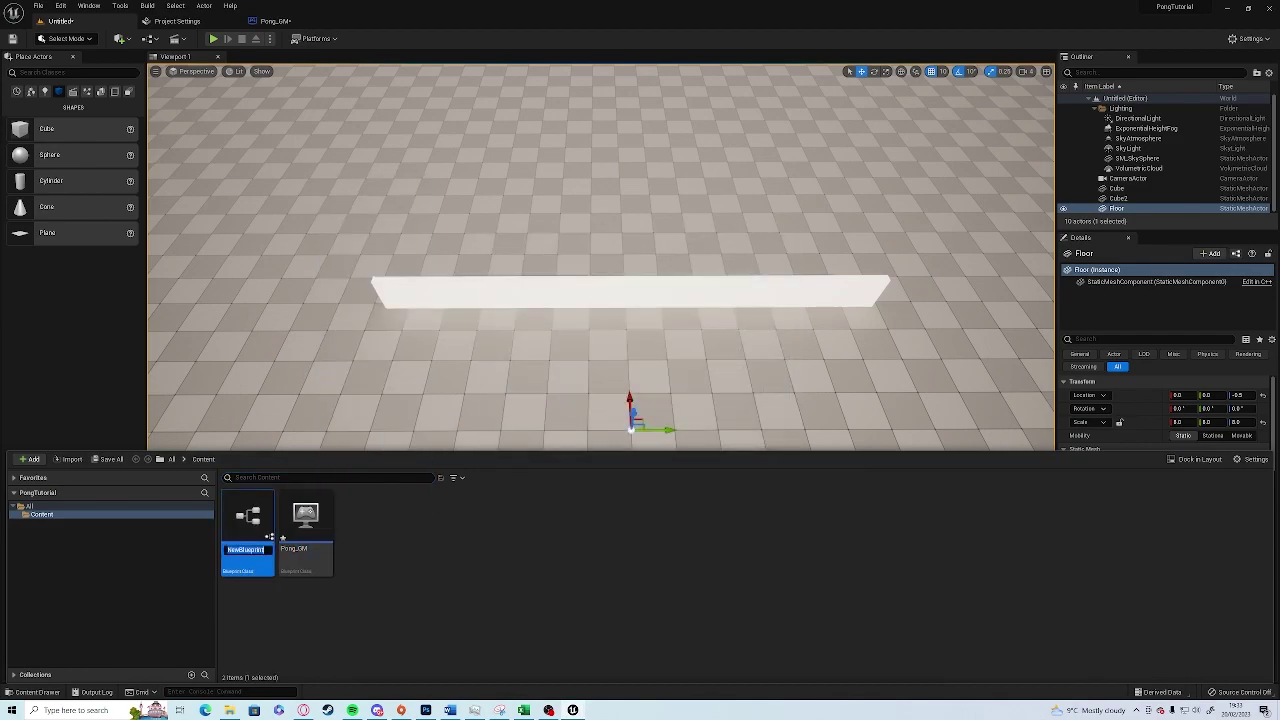
{"action": "type", "text": "PlayerPaddle"}
{"action": "key", "text": "Return"}
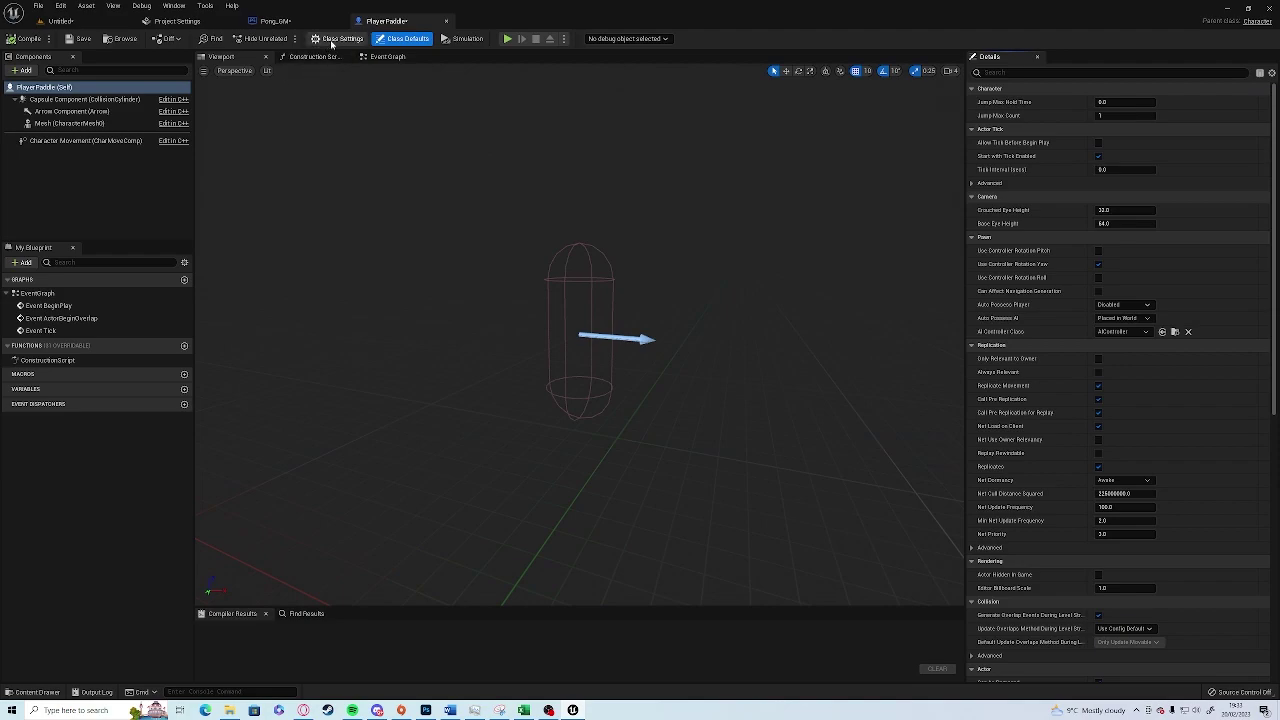
Step: Create a Blueprint class based on Player Controller in the Content folder, name it Pong_Controller and open it
{"action": "left_click", "coordinate": [70, 21]}
{"action": "key", "text": "ctrl+space"}
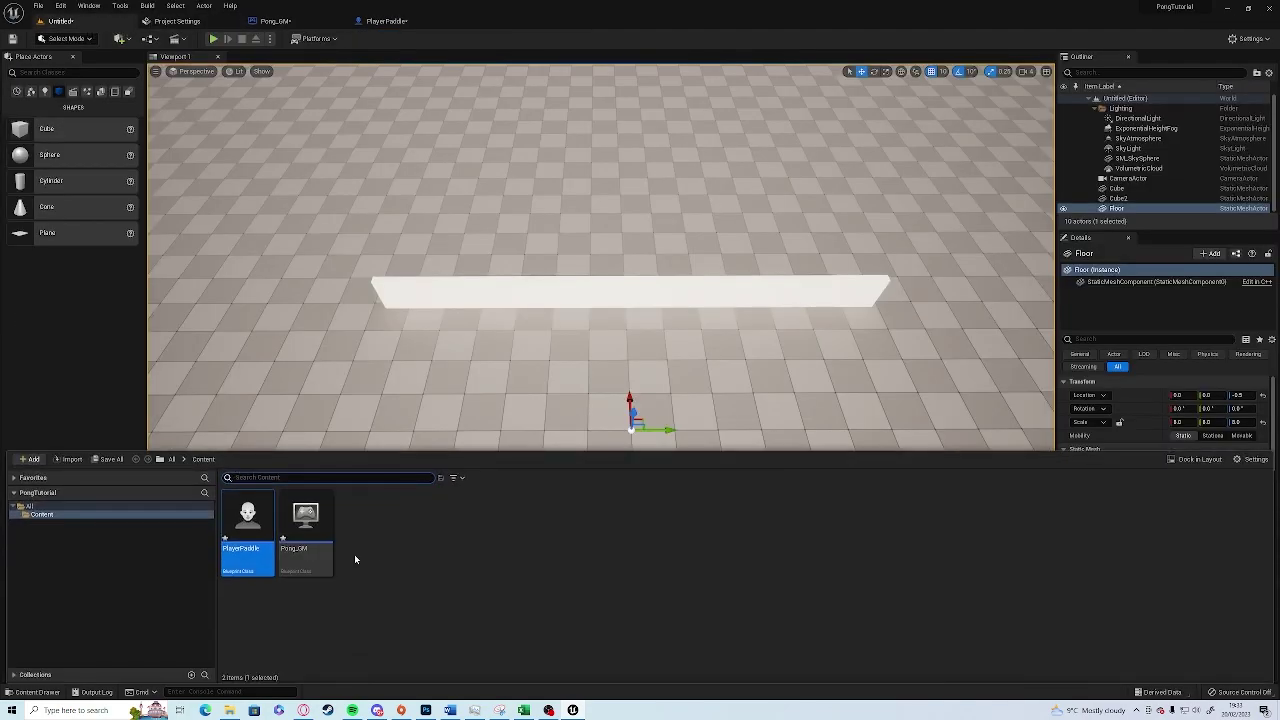
{"action": "right_click", "coordinate": [376, 540]}
{"action": "left_click", "coordinate": [429, 270]}
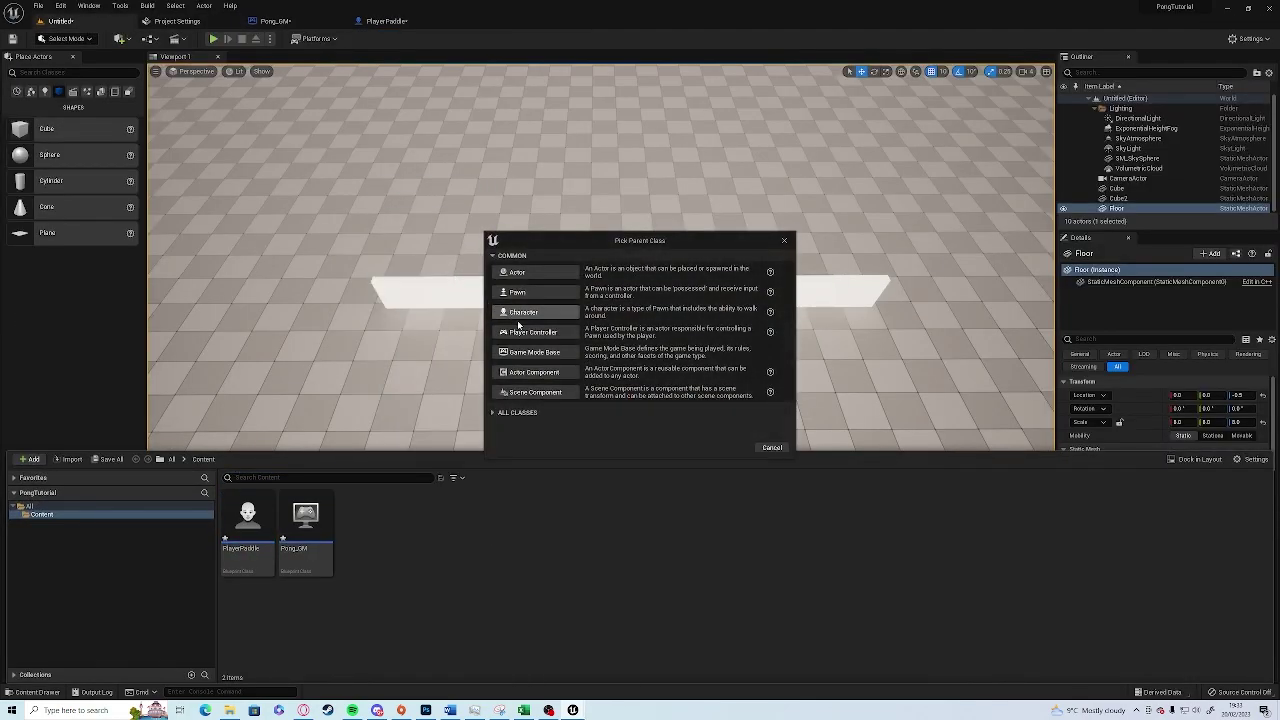
{"action": "left_click", "coordinate": [524, 272]}
{"action": "type", "text": "Pong_Control"}
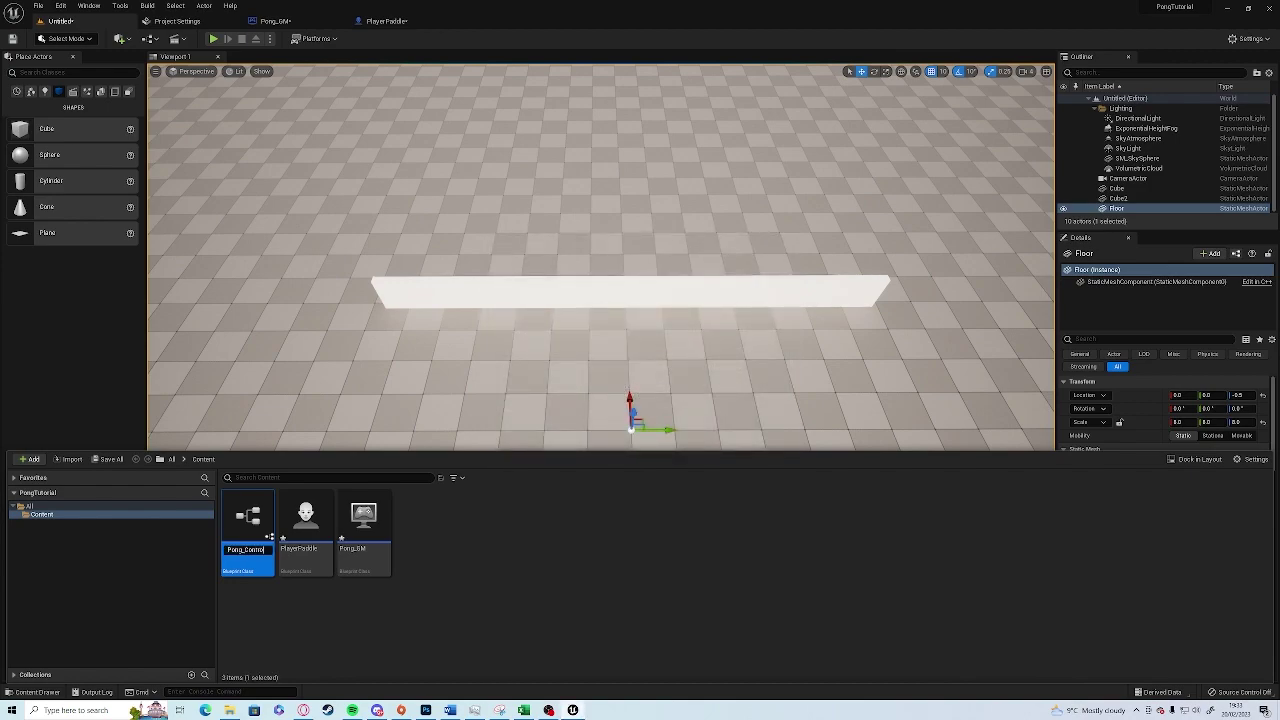
{"action": "key", "text": "Return"}
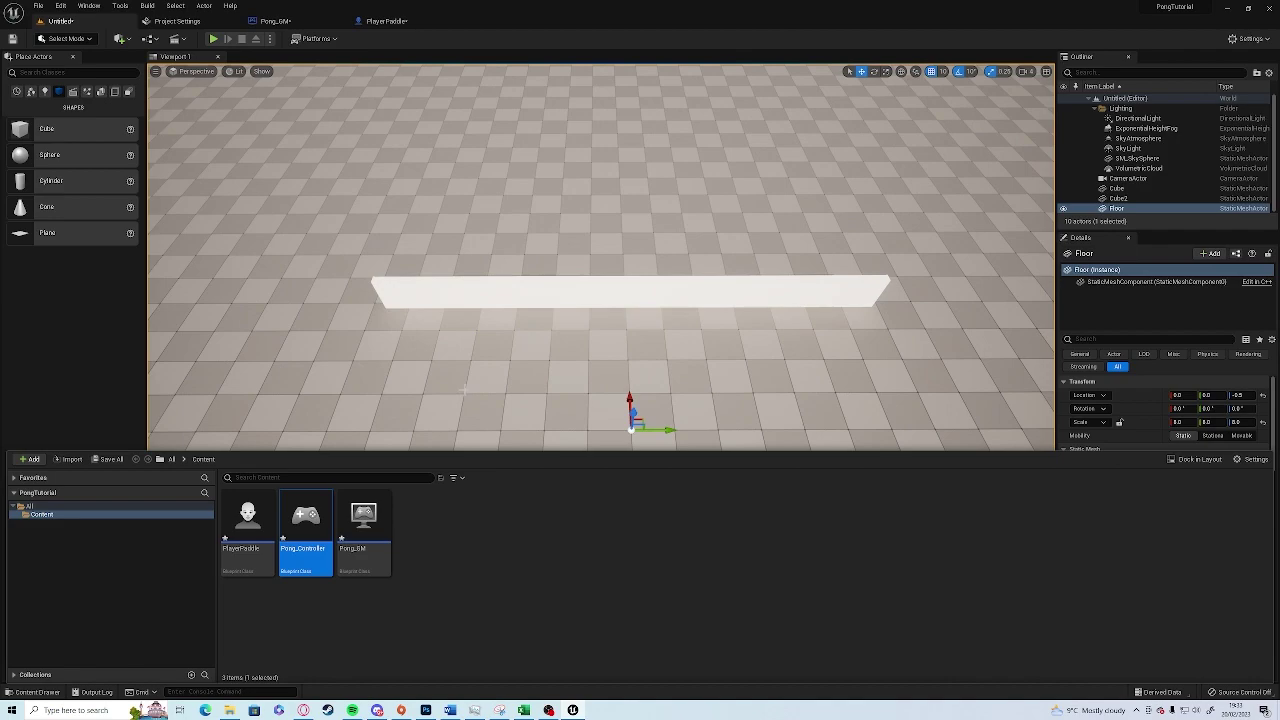
{"action": "double_click", "coordinate": [300, 515]}
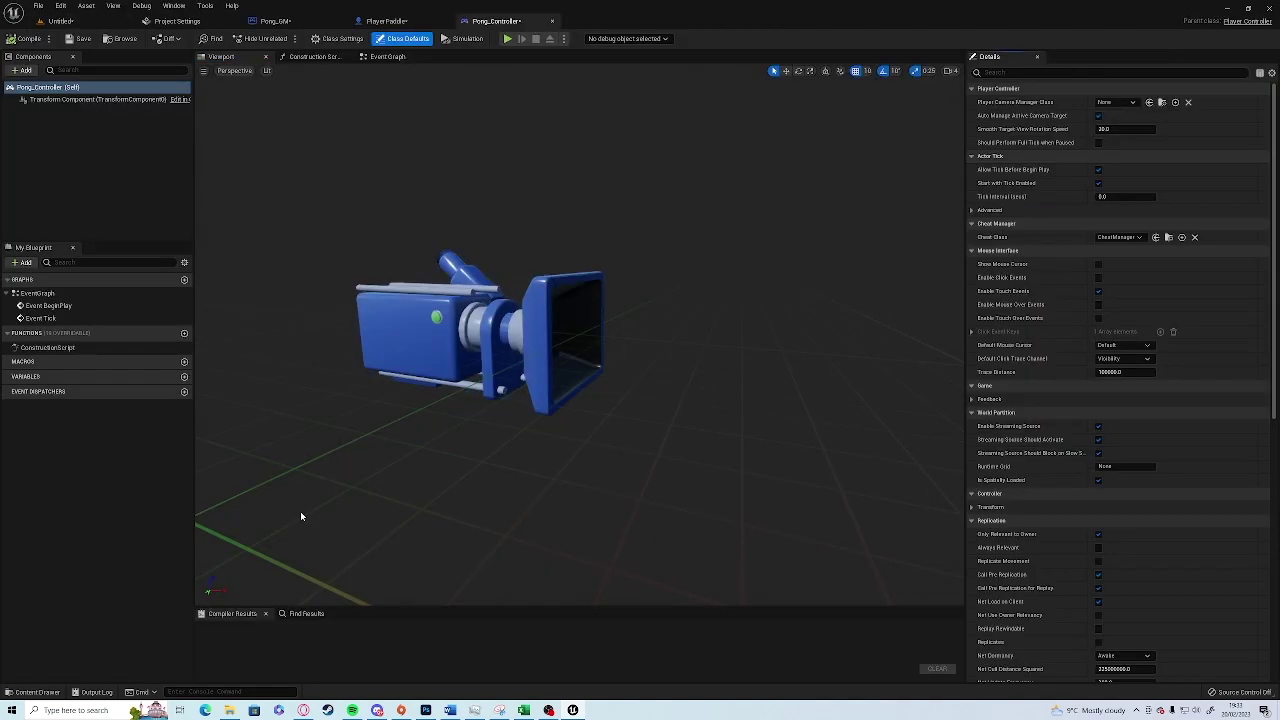
Step: In Pong_GM, set the Player Controller Class to Pong_Controller and the Default Pawn Class to PlayerPaddle, and compile the Blueprint
{"action": "left_click", "coordinate": [58, 21]}
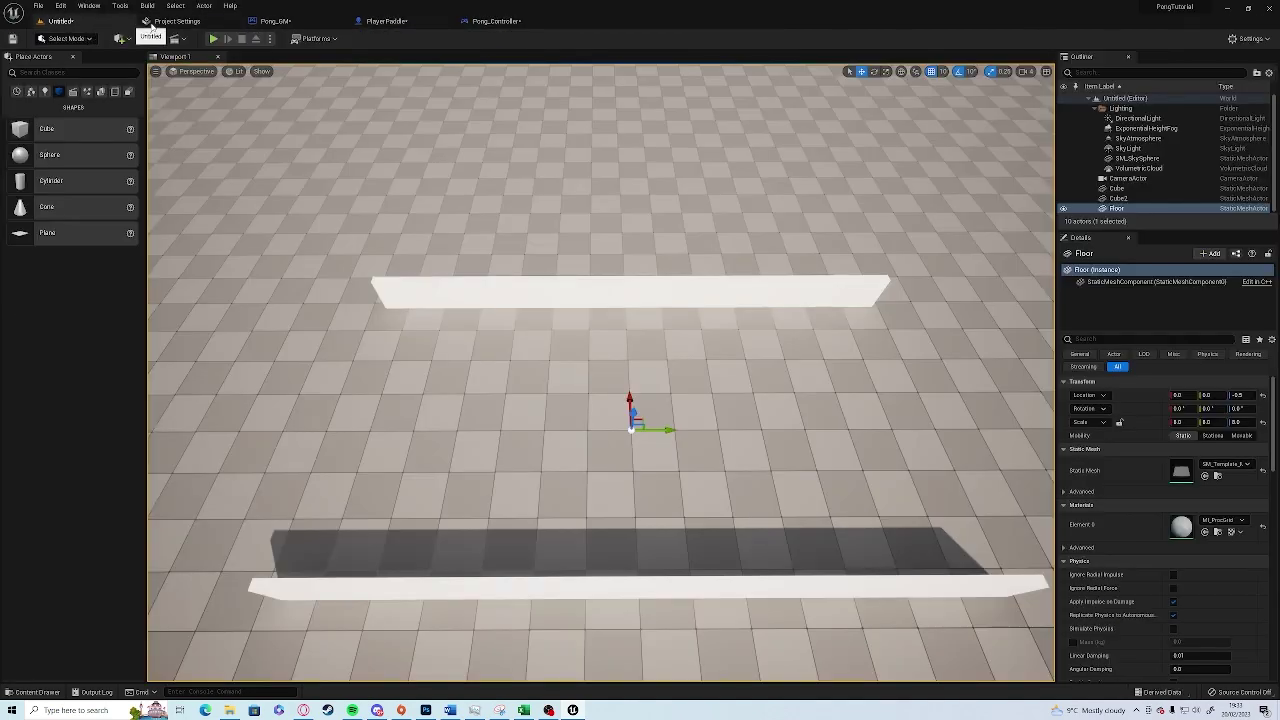
{"action": "left_click", "coordinate": [308, 22]}
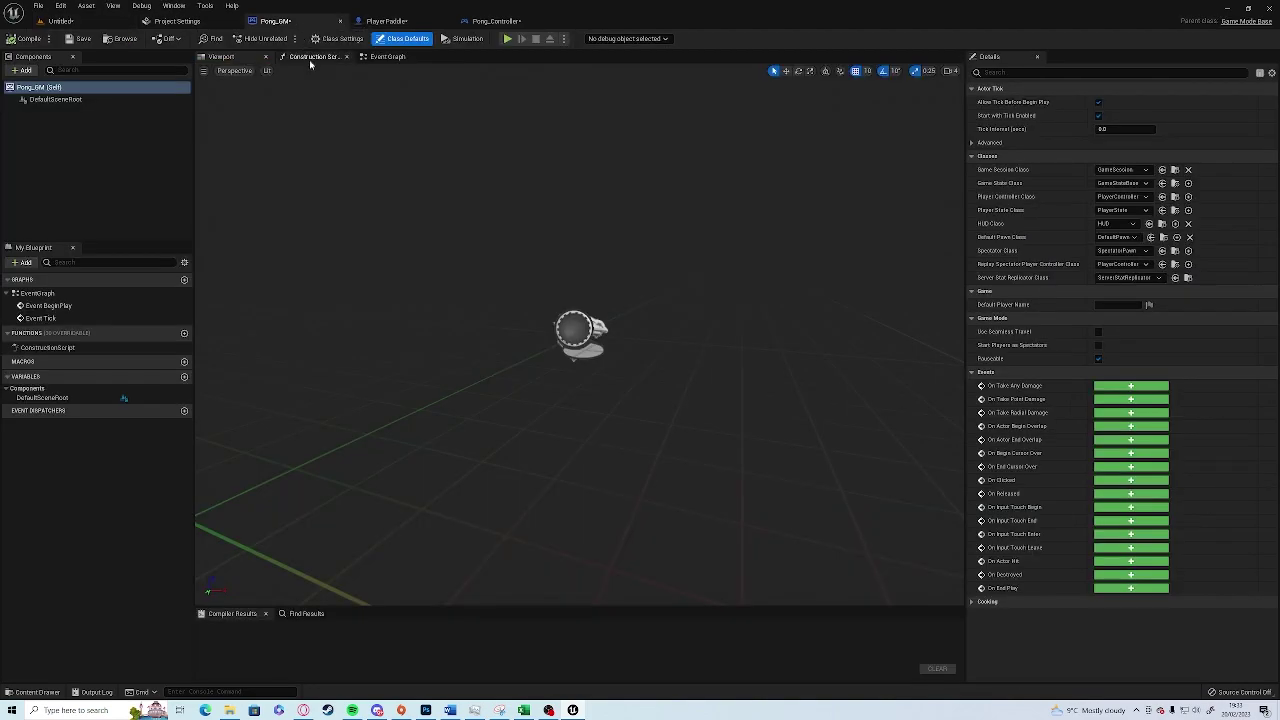
{"action": "left_click", "coordinate": [385, 57]}
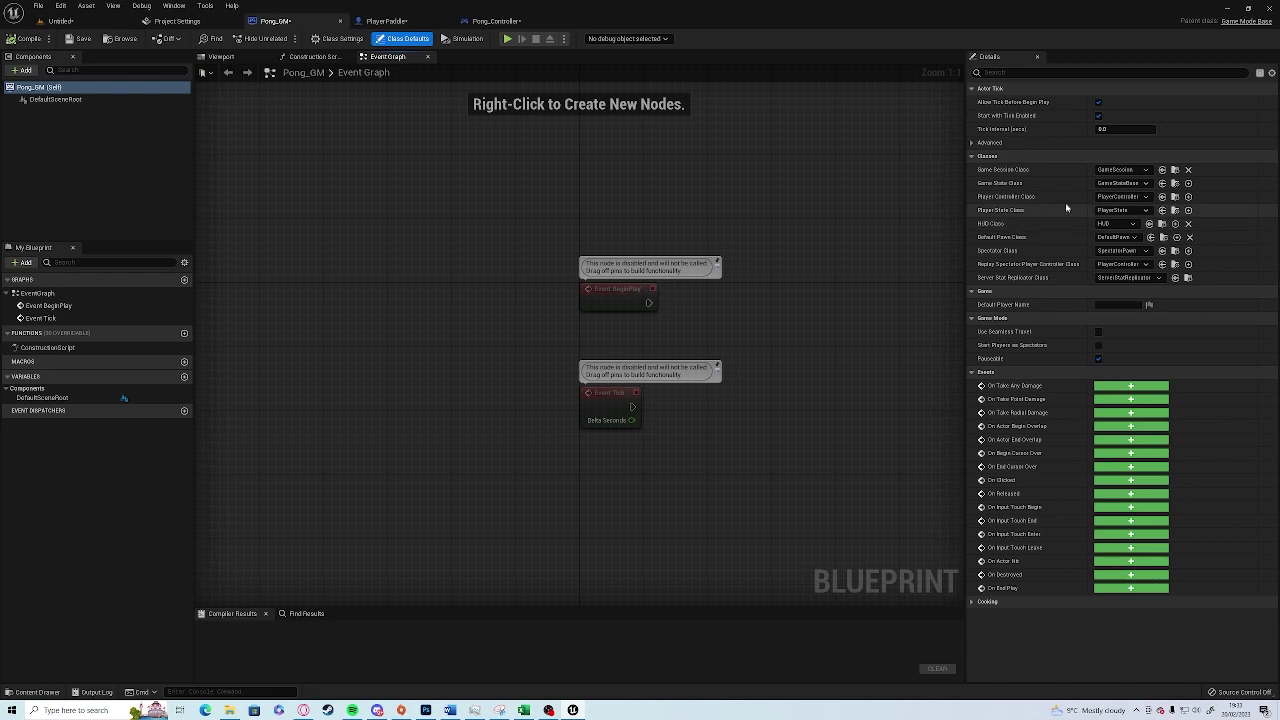
{"action": "left_click", "coordinate": [1120, 196]}
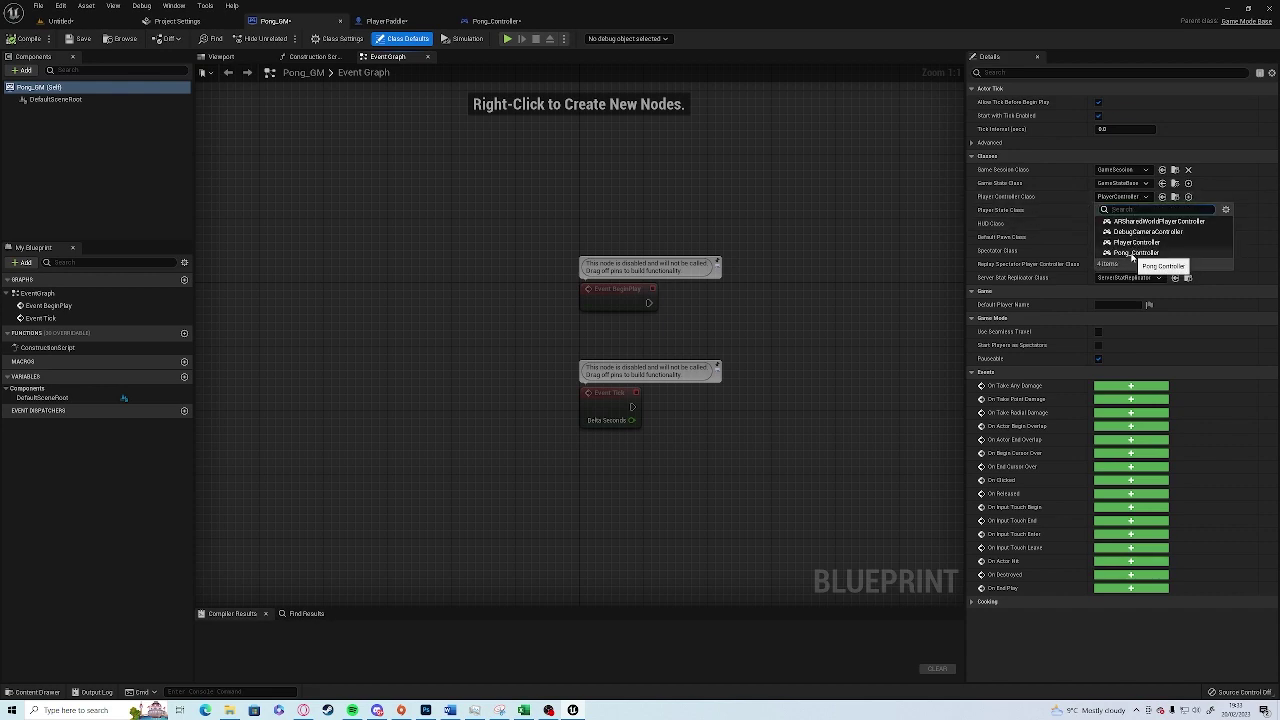
{"action": "left_click", "coordinate": [1135, 252]}
{"action": "left_click", "coordinate": [1117, 237]}
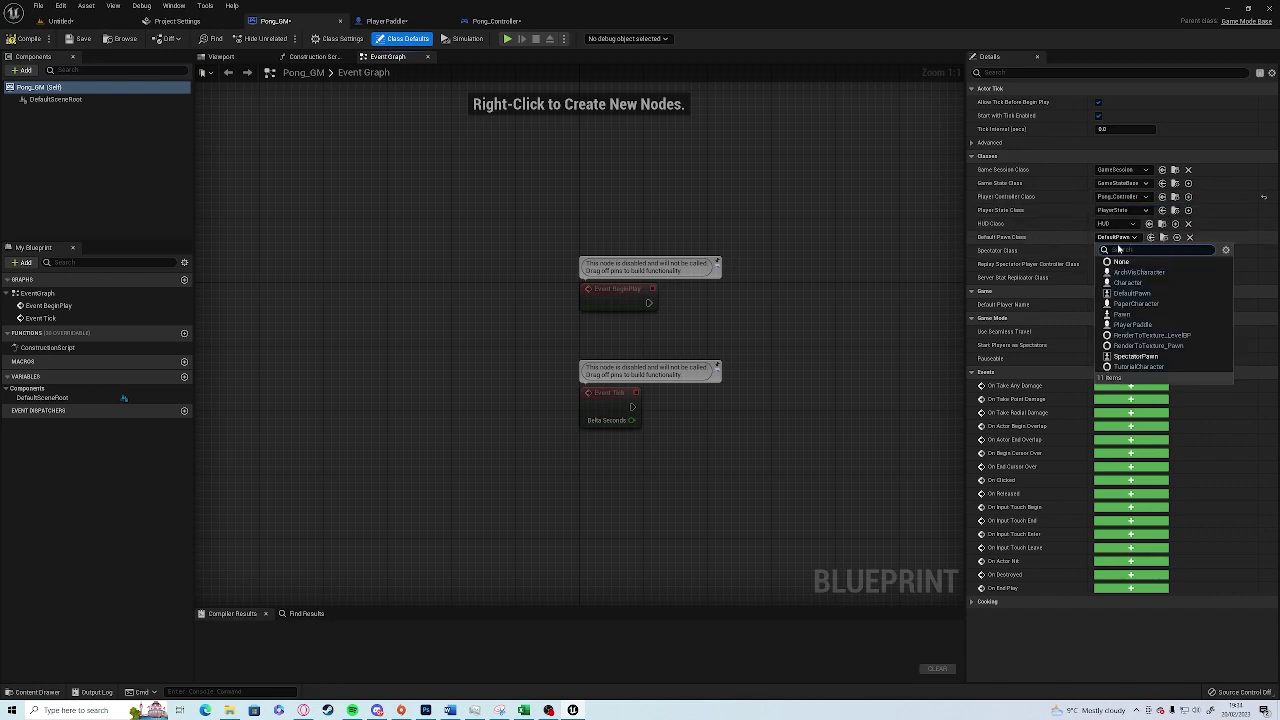
{"action": "left_click", "coordinate": [1133, 325]}
{"action": "left_click", "coordinate": [27, 40]}
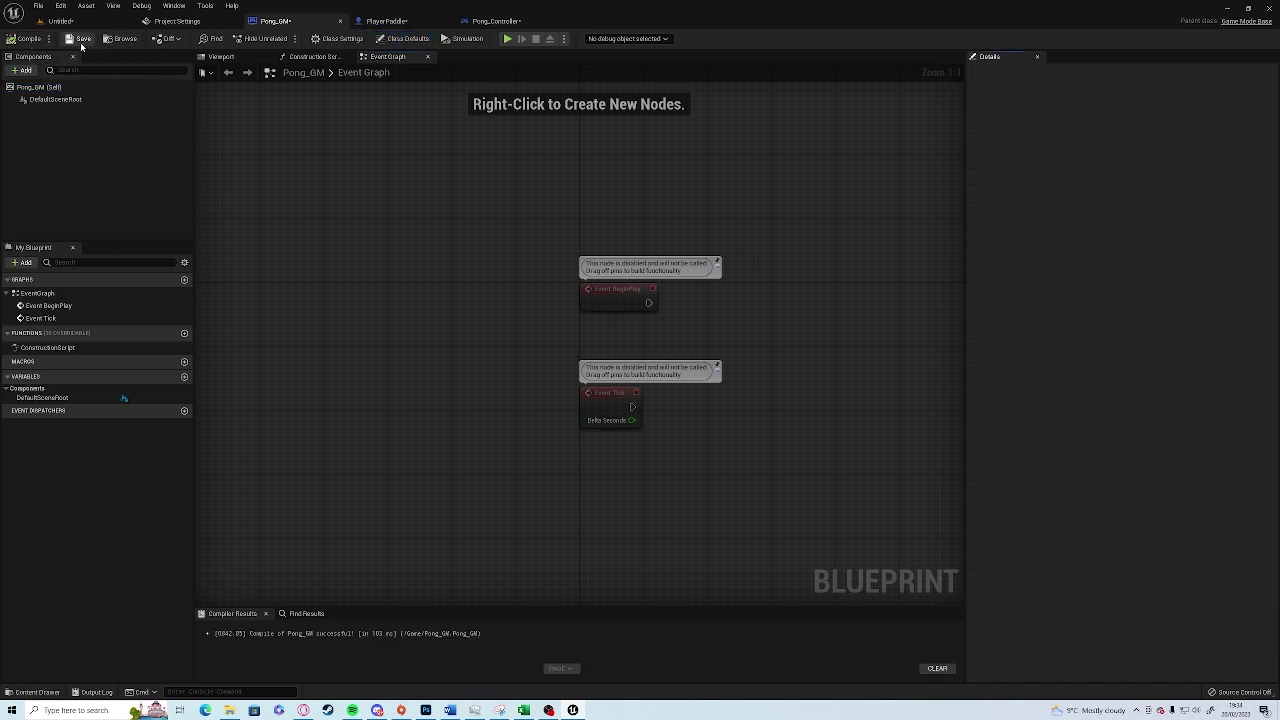
Step: Compile the PlayerPaddle Blueprint and save the project's work, naming the level PongLevel
{"action": "left_click", "coordinate": [405, 21]}
{"action": "left_click", "coordinate": [27, 38]}
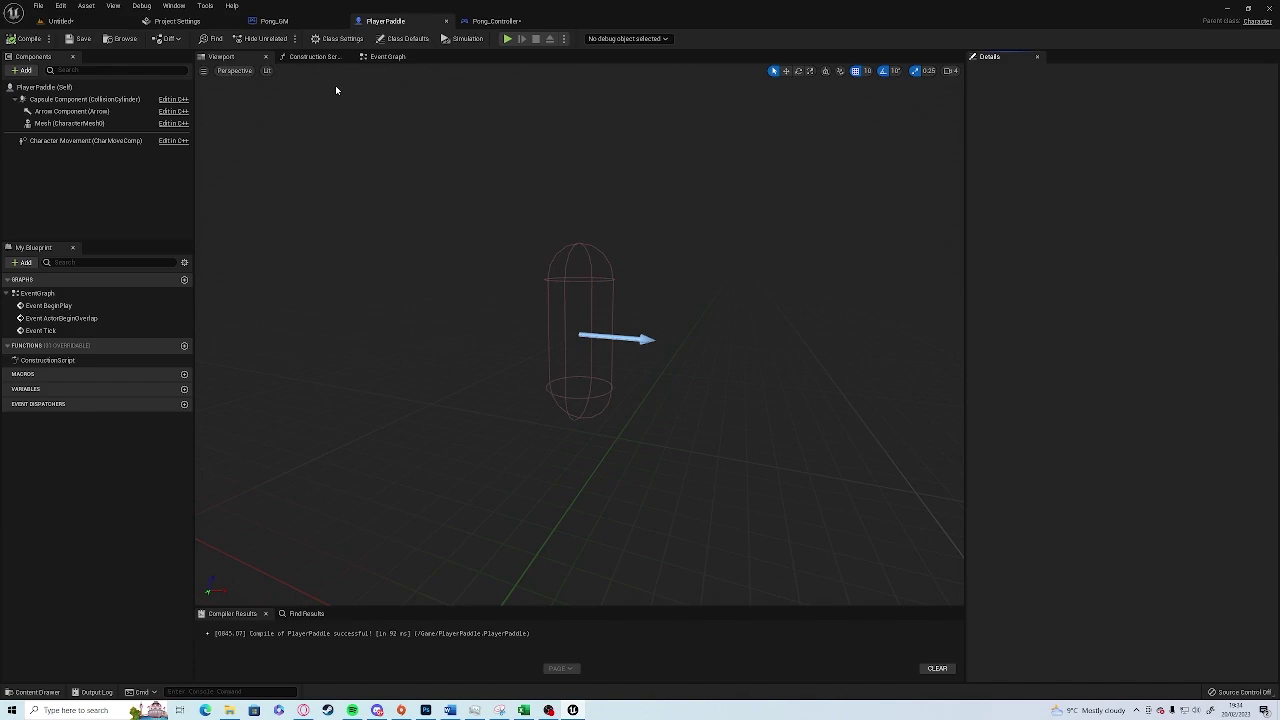
{"action": "key", "text": "ctrl+s"}
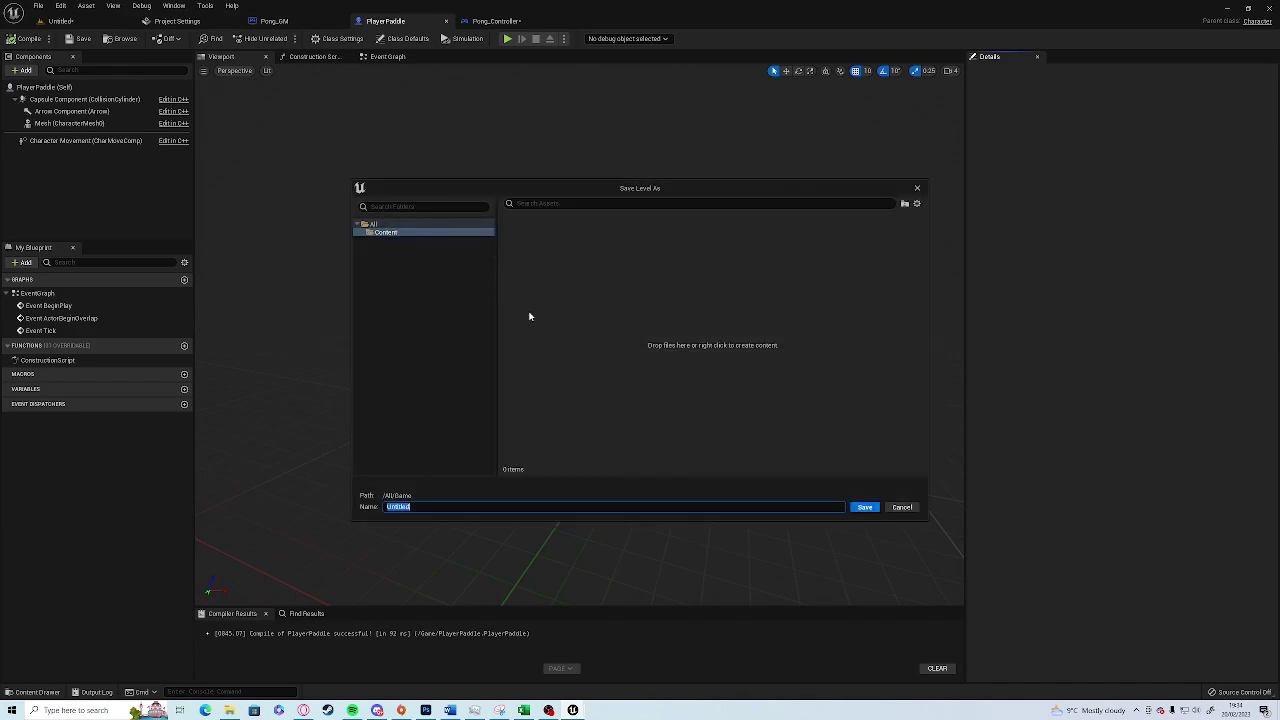
{"action": "type", "text": "P"}
{"action": "type", "text": "ong_Map"}
{"action": "key", "text": "Return"}
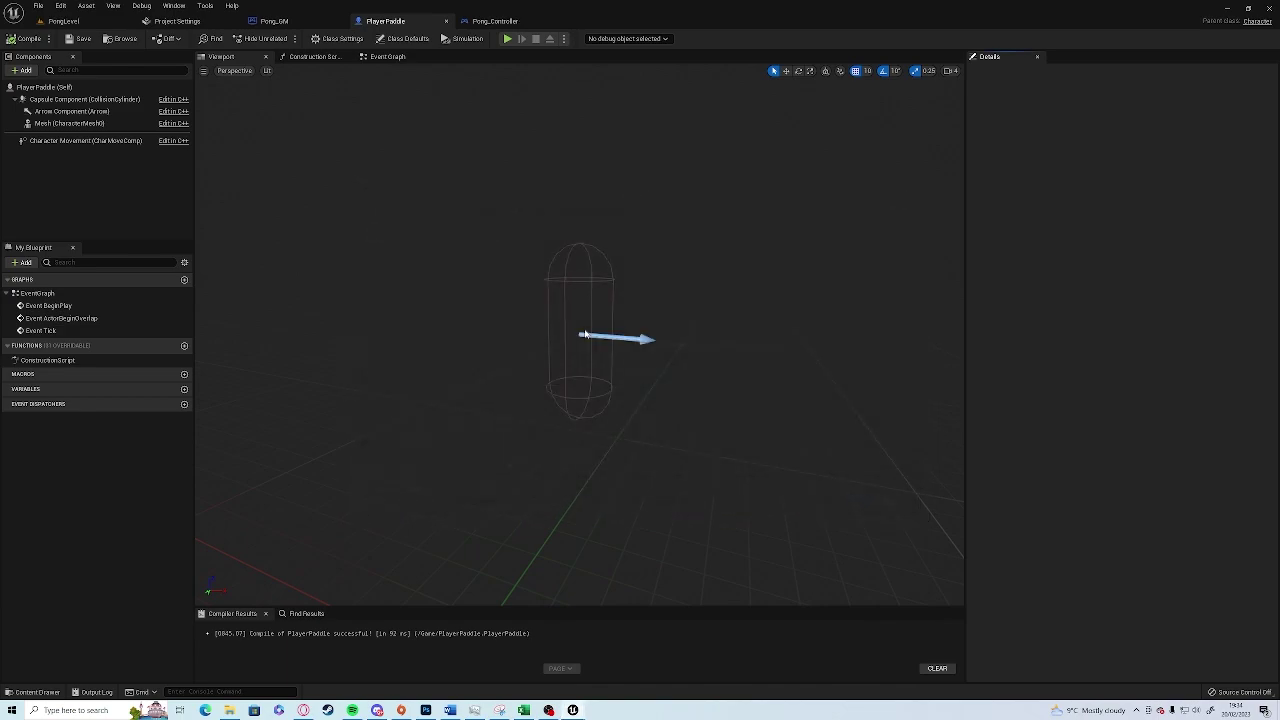
Step: Place a PlayerPaddle in PongLevel near one end of the area between the two walls and show the editor icons
{"action": "left_click", "coordinate": [63, 21]}
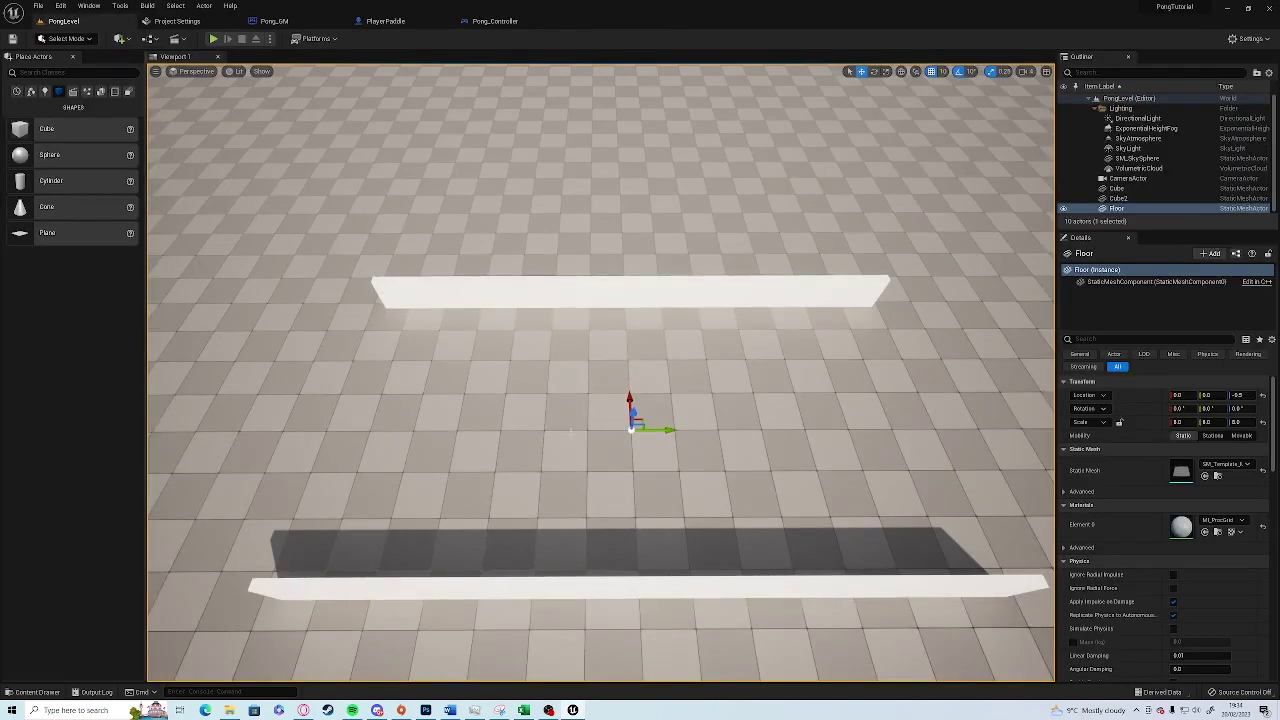
{"action": "key", "text": "ctrl+space"}
{"action": "left_click_drag", "start_coordinate": [228, 530], "coordinate": [387, 376]}
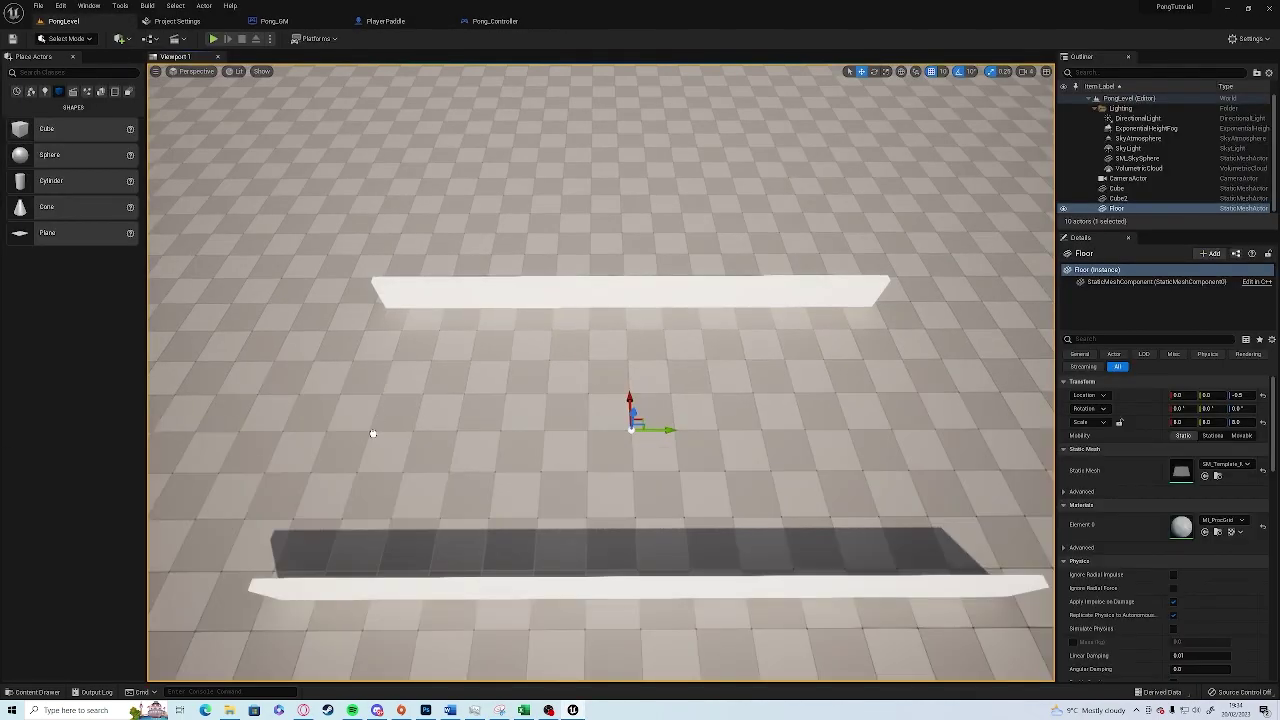
{"action": "left_click_drag", "start_coordinate": [372, 438], "coordinate": [389, 411]}
{"action": "key", "text": "g"}
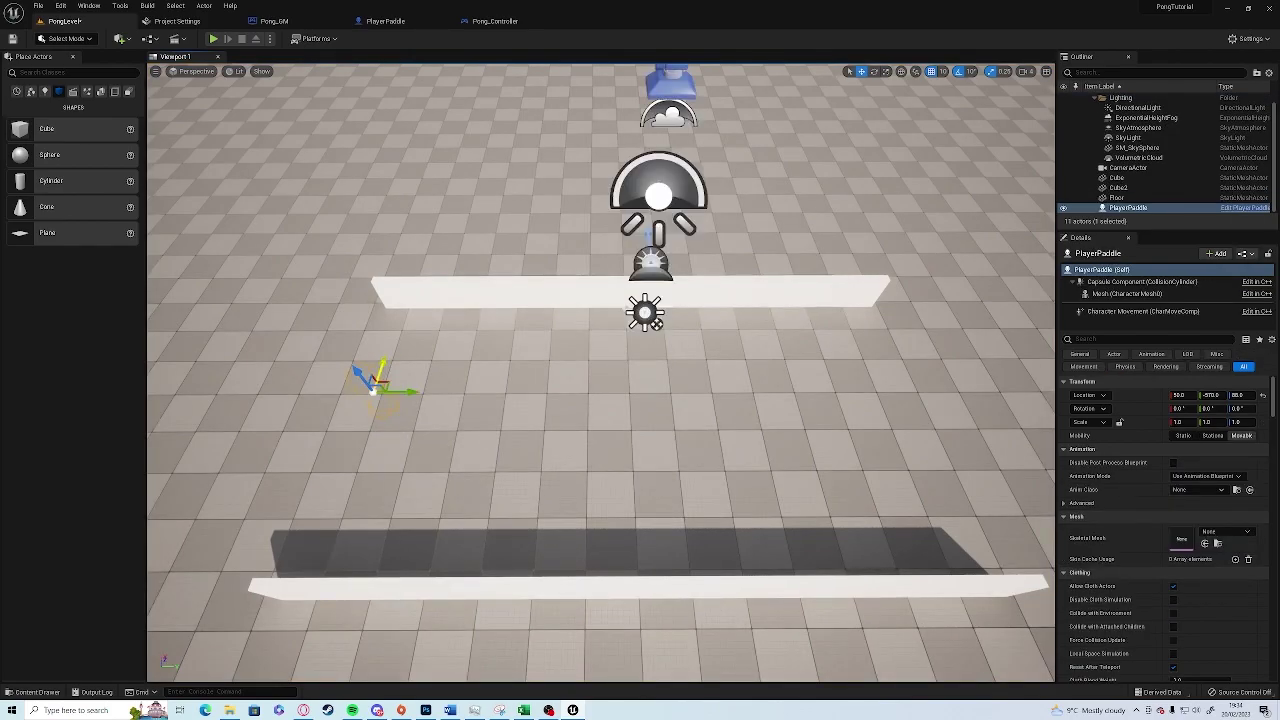
Step: Move the placed PlayerPaddle along the X axis to 40 and rotate it about 90° around the Z axis
{"action": "left_click_drag", "start_coordinate": [387, 358], "coordinate": [382, 377]}
{"action": "right_click_drag", "start_coordinate": [382, 377], "coordinate": [345, 385]}
{"action": "key", "text": "e"}
{"action": "mouse_move", "coordinate": [423, 434]}
{"action": "left_mouse_down"}
{"action": "mouse_move", "coordinate": [379, 473]}
{"action": "mouse_move", "coordinate": [429, 434]}
{"action": "left_mouse_up"}
{"action": "key", "text": "w"}
{"action": "mouse_move", "coordinate": [395, 385]}
{"action": "left_mouse_down"}
{"action": "mouse_move", "coordinate": [409, 358]}
{"action": "mouse_move", "coordinate": [403, 367]}
{"action": "left_mouse_up"}
{"action": "right_click_drag", "start_coordinate": [403, 367], "coordinate": [446, 386]}
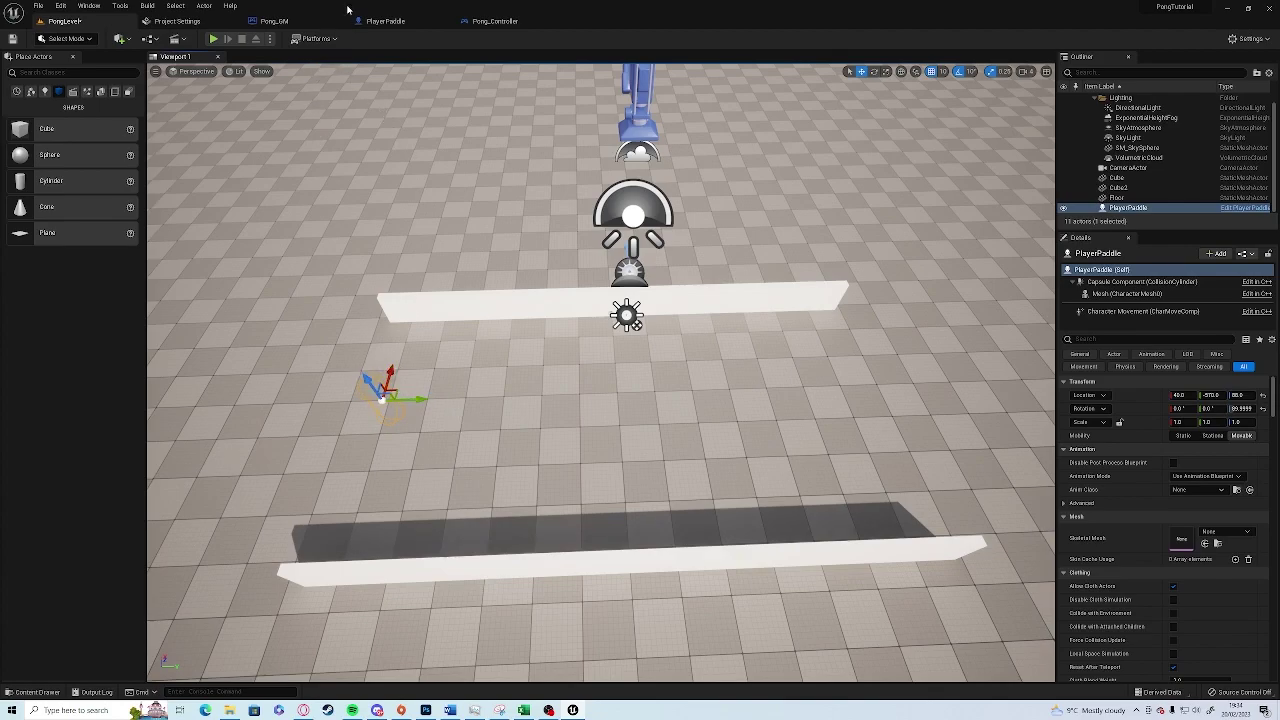
Step: Add a Cube component to the PlayerPaddle Blueprint
{"action": "left_click", "coordinate": [382, 21]}
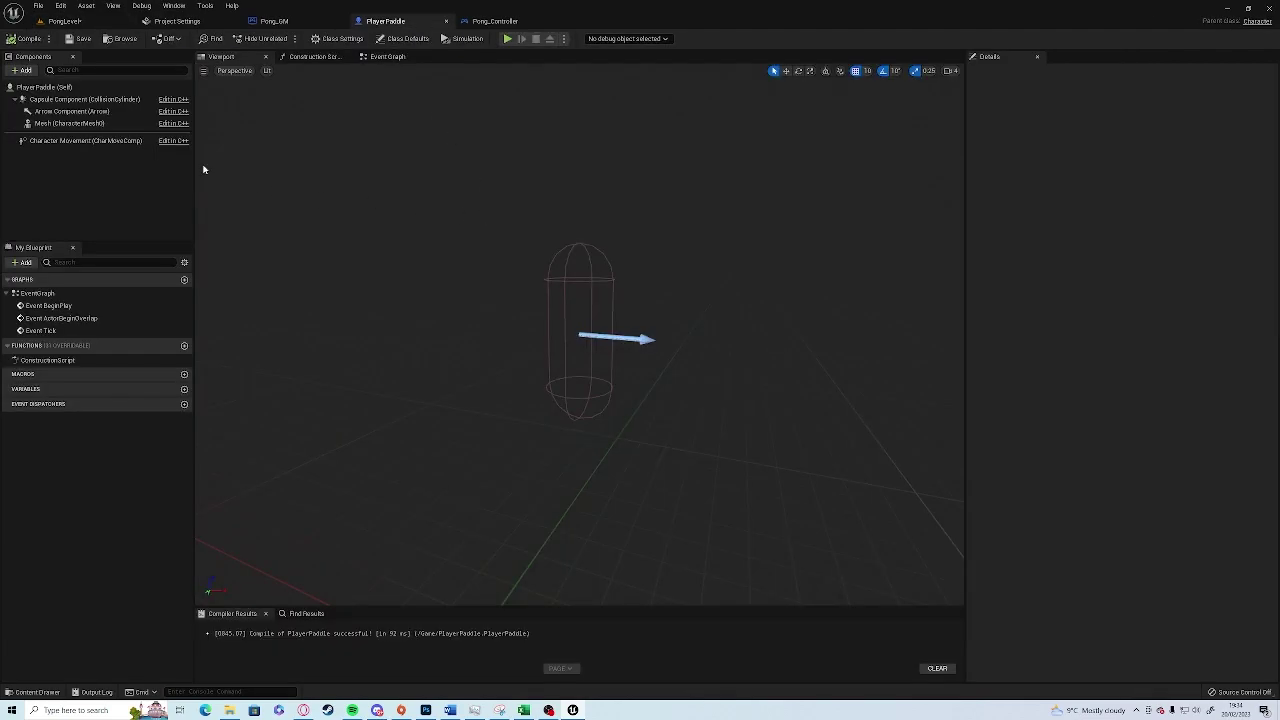
{"action": "left_click", "coordinate": [26, 70]}
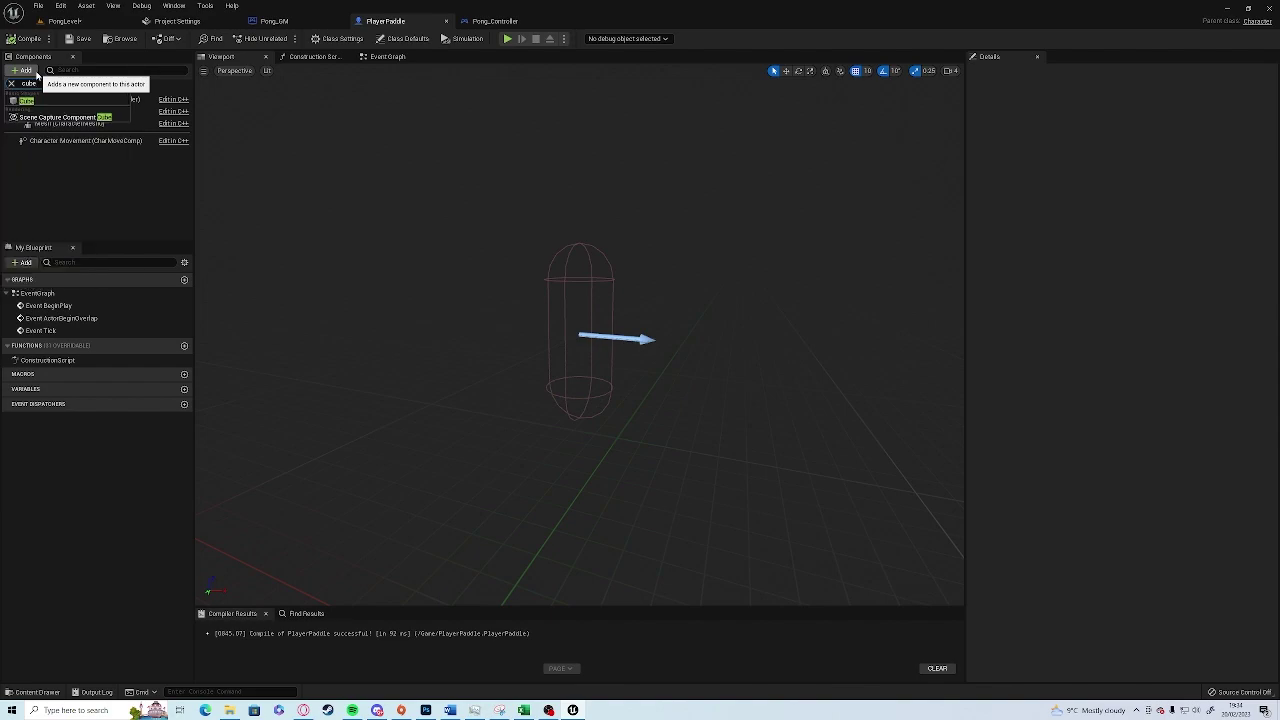
{"action": "left_click", "coordinate": [40, 110]}
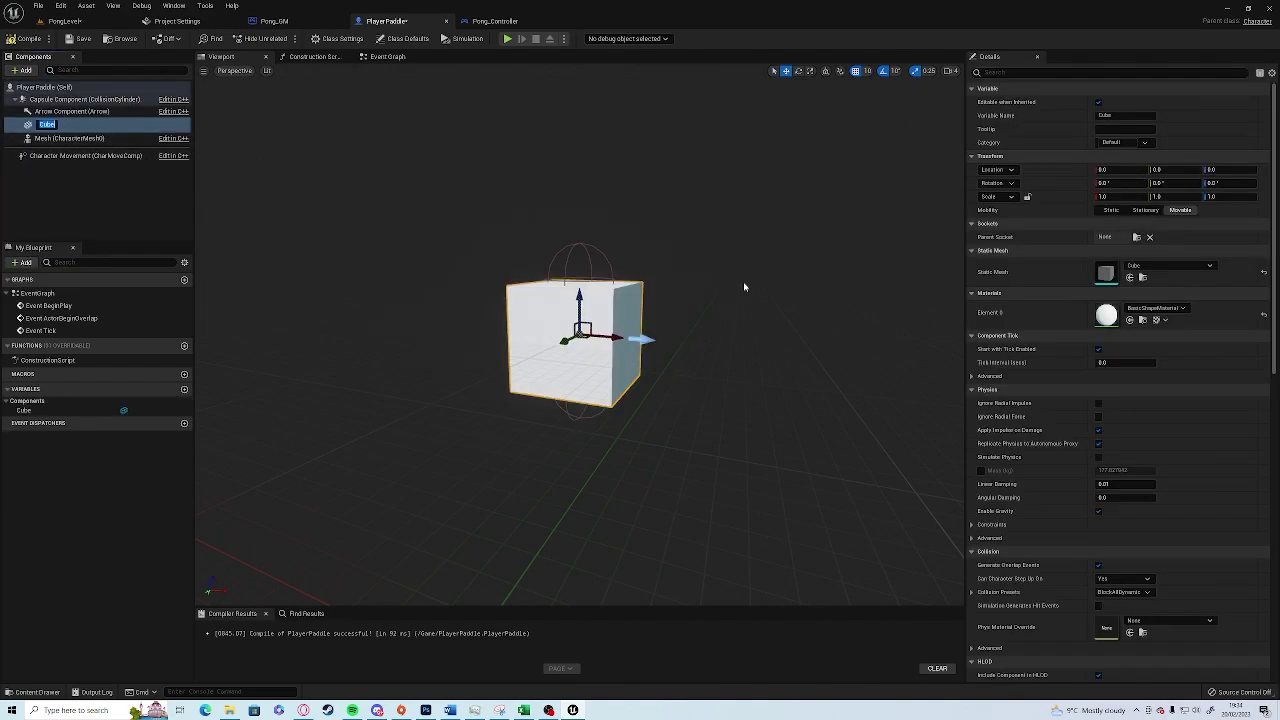
Step: Scale the paddle's Cube component to 0.5 uniformly, set its Y scale alone to 1.0, and compile the Blueprint
{"action": "left_click", "coordinate": [1028, 198]}
{"action": "left_click", "coordinate": [1108, 196]}
{"action": "type", "text": "0.5"}
{"action": "key", "text": "Return"}
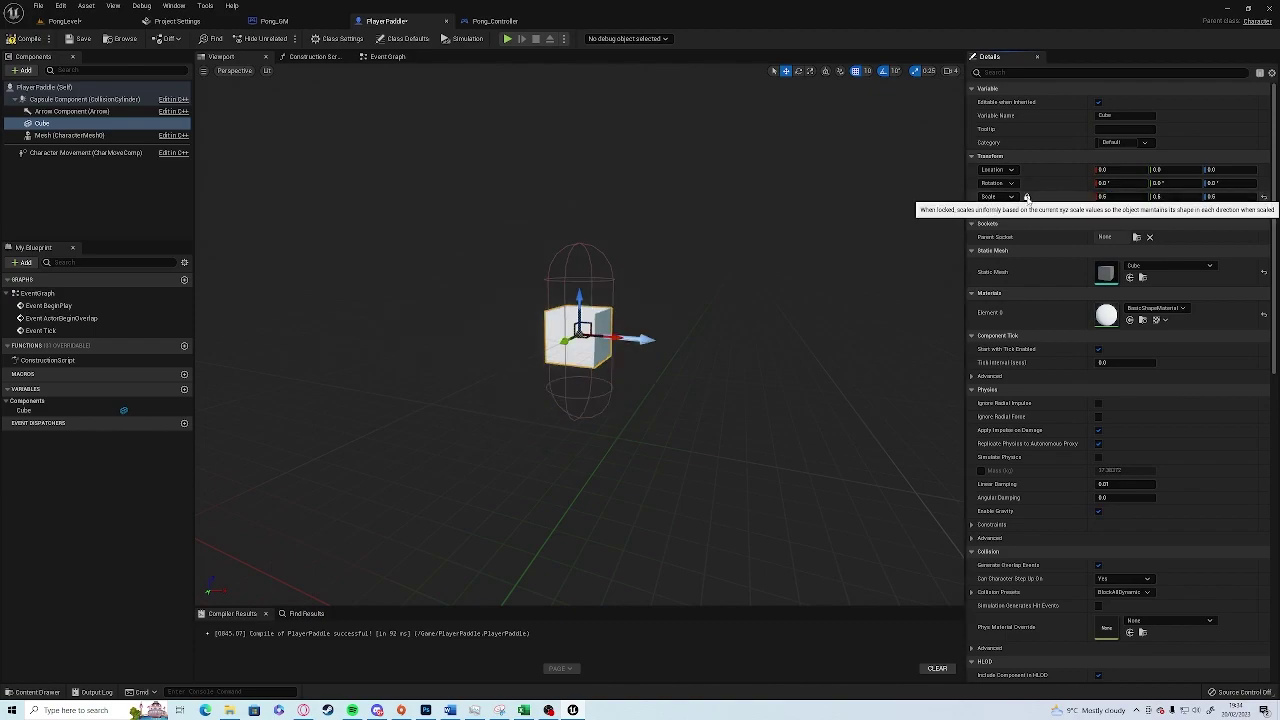
{"action": "left_click", "coordinate": [1171, 197]}
{"action": "type", "text": "1"}
{"action": "key", "text": "Return"}
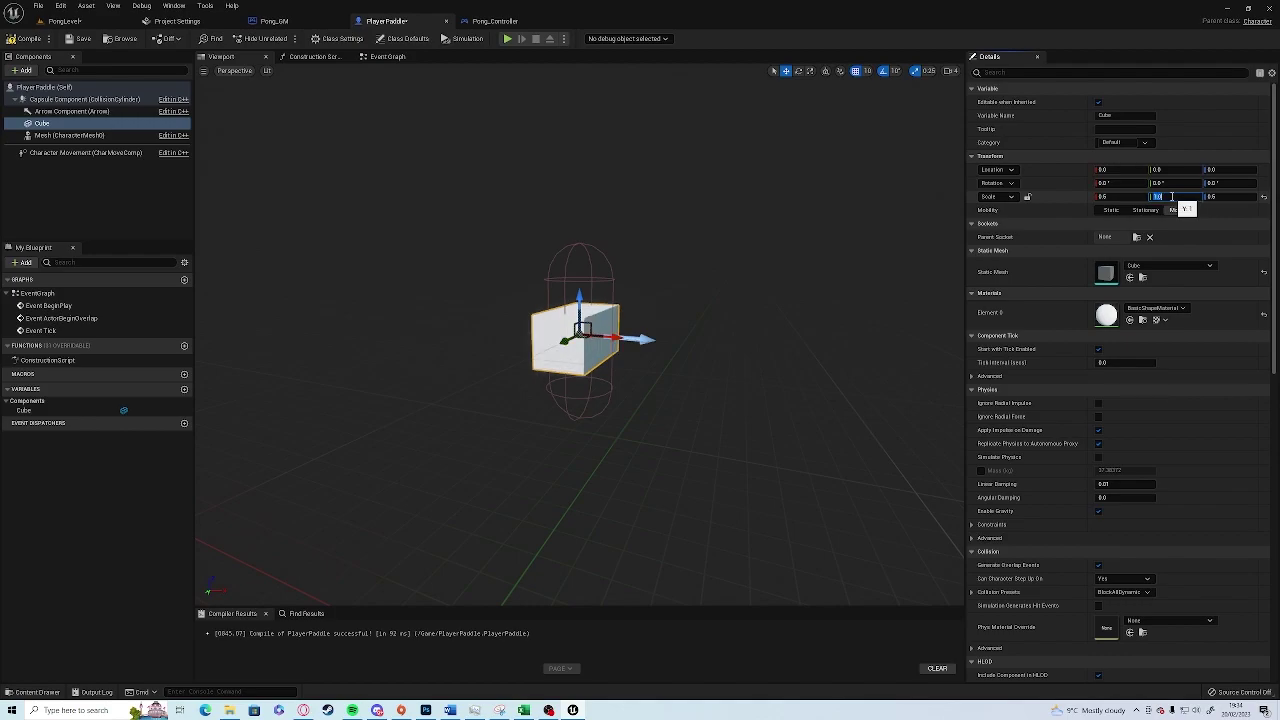
{"action": "left_click", "coordinate": [30, 39]}
Step: Play PongLevel to check how the paddle looks between the walls, and stop the play session
{"action": "left_click", "coordinate": [82, 23]}
{"action": "right_click_drag", "start_coordinate": [600, 372], "coordinate": [550, 372]}
{"action": "right_click_drag", "start_coordinate": [640, 360], "coordinate": [640, 360]}
{"action": "left_click", "coordinate": [213, 38]}
{"action": "left_click", "coordinate": [387, 438]}
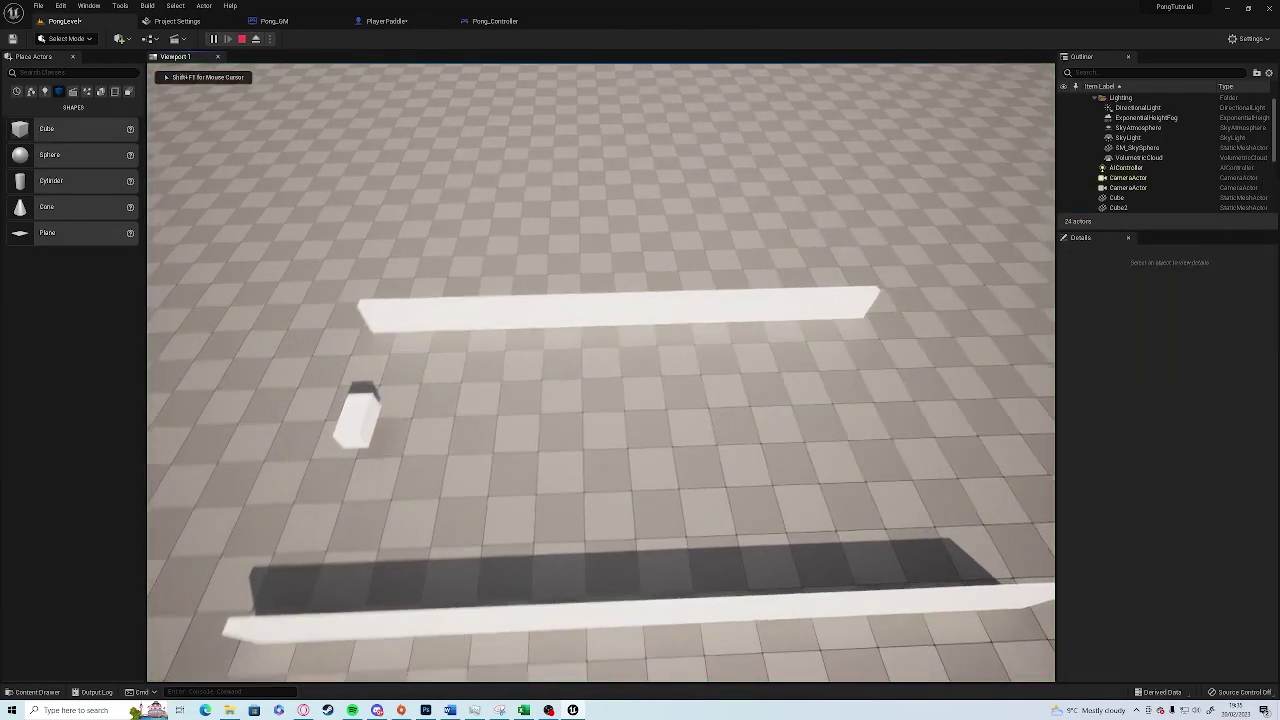
{"action": "key", "text": "Escape"}
Step: Filter the placed PlayerPaddle's details by "poss" and set Auto Possess Player to Player 0
{"action": "right_click_drag", "start_coordinate": [387, 438], "coordinate": [345, 460]}
{"action": "right_click_drag", "start_coordinate": [600, 372], "coordinate": [530, 350]}
{"action": "right_click_drag", "start_coordinate": [600, 372], "coordinate": [700, 385]}
{"action": "right_click_drag", "start_coordinate": [387, 437], "coordinate": [387, 437]}
{"action": "scroll", "coordinate": [1209, 561], "scroll_direction": "down", "scroll_amount": 5}
{"action": "scroll", "coordinate": [1209, 561], "scroll_direction": "down", "scroll_amount": 5}
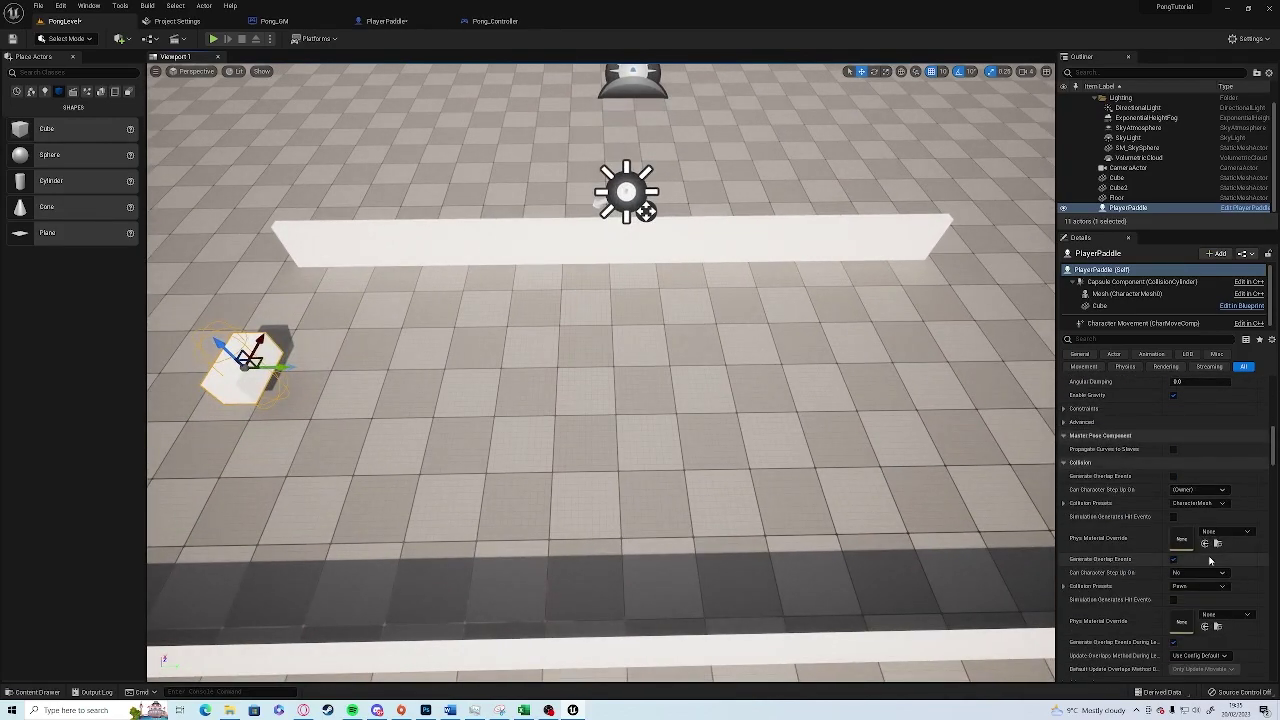
{"action": "scroll", "coordinate": [1209, 561], "scroll_direction": "down", "scroll_amount": 5}
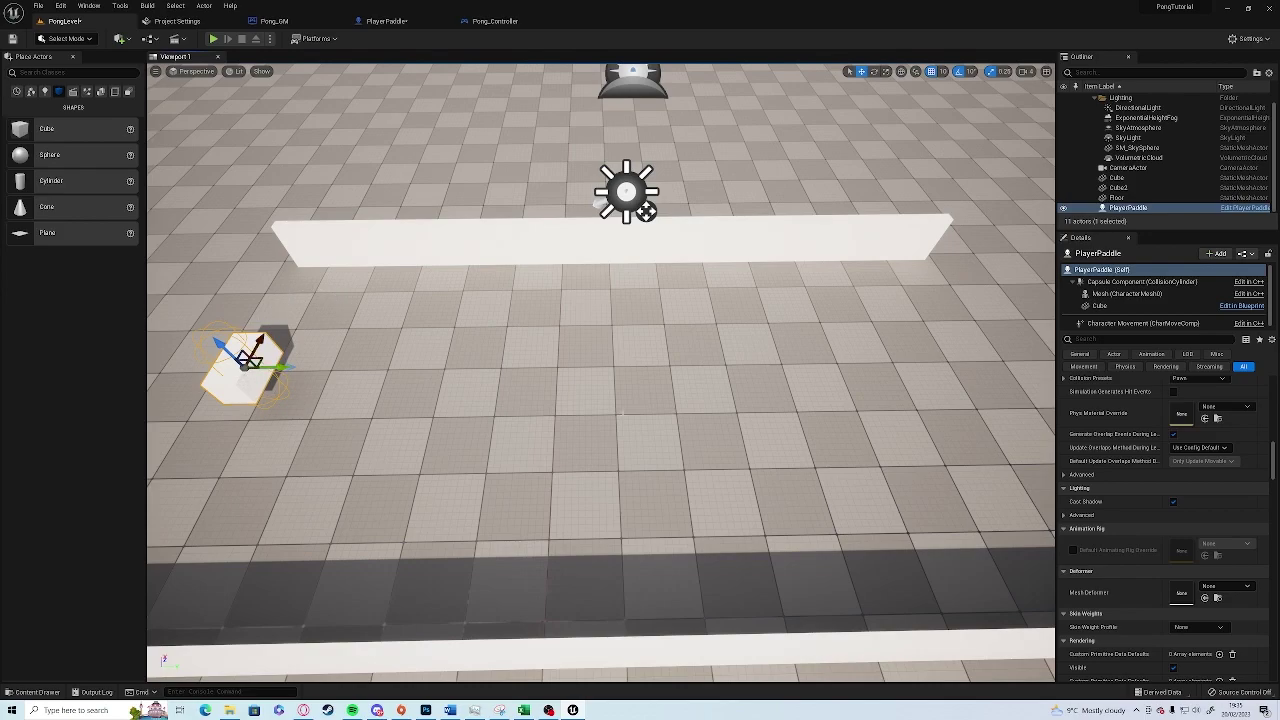
{"action": "scroll", "coordinate": [1160, 520], "scroll_direction": "down", "scroll_amount": 3}
{"action": "left_click", "coordinate": [1129, 339]}
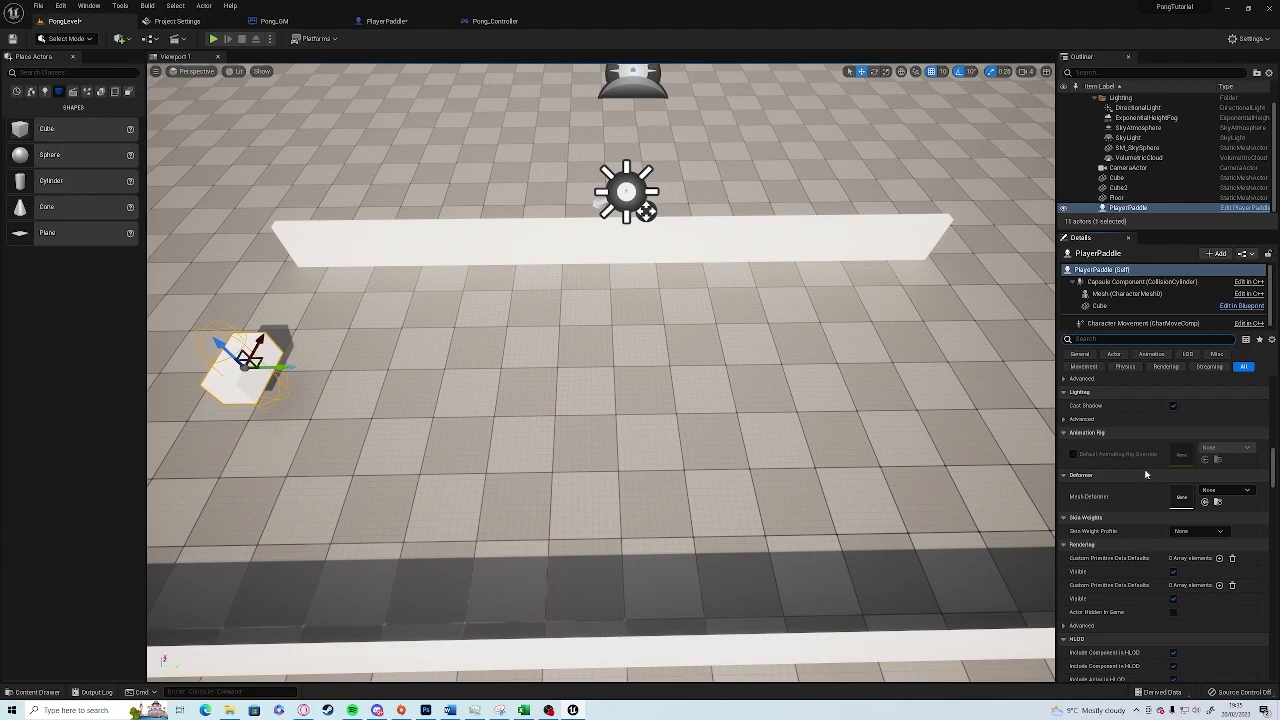
{"action": "type", "text": "poss"}
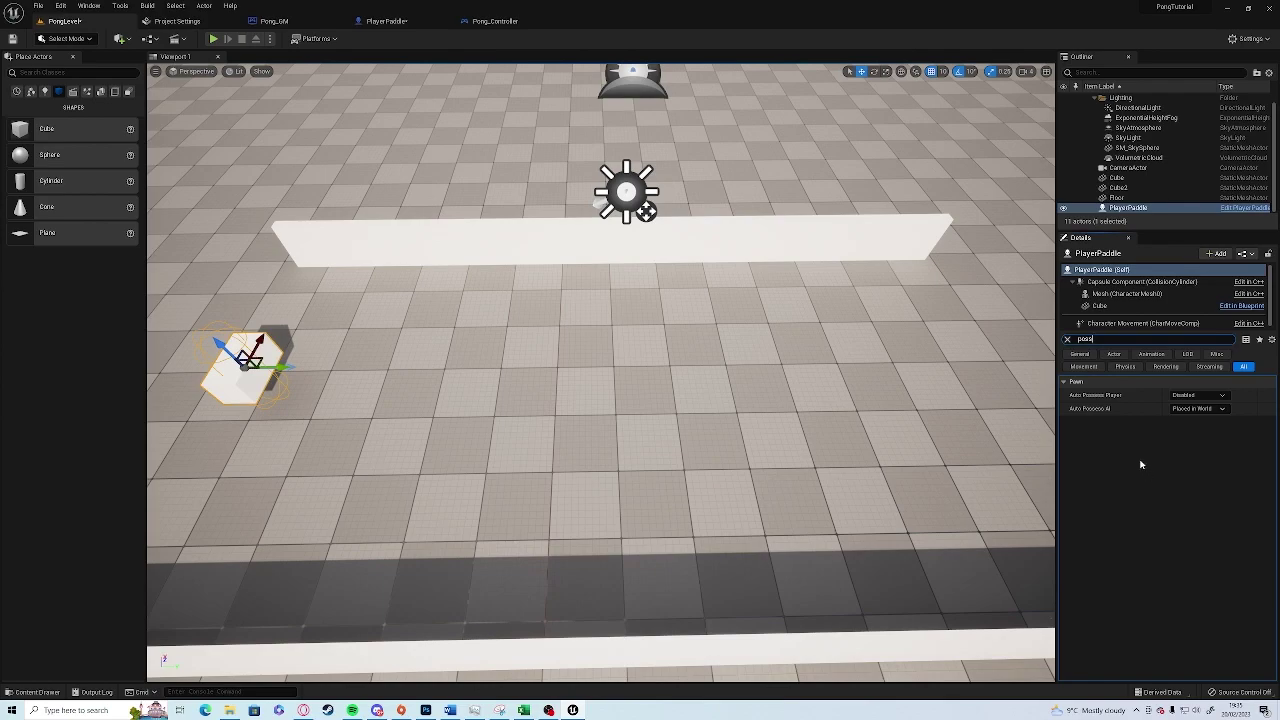
{"action": "left_click", "coordinate": [1198, 395]}
{"action": "left_click", "coordinate": [1195, 418]}
Step: Set the CameraActor's Auto Activate for Player to Player 0, and play the level briefly to check the camera view
{"action": "scroll", "coordinate": [612, 333], "scroll_direction": "down", "scroll_amount": 3}
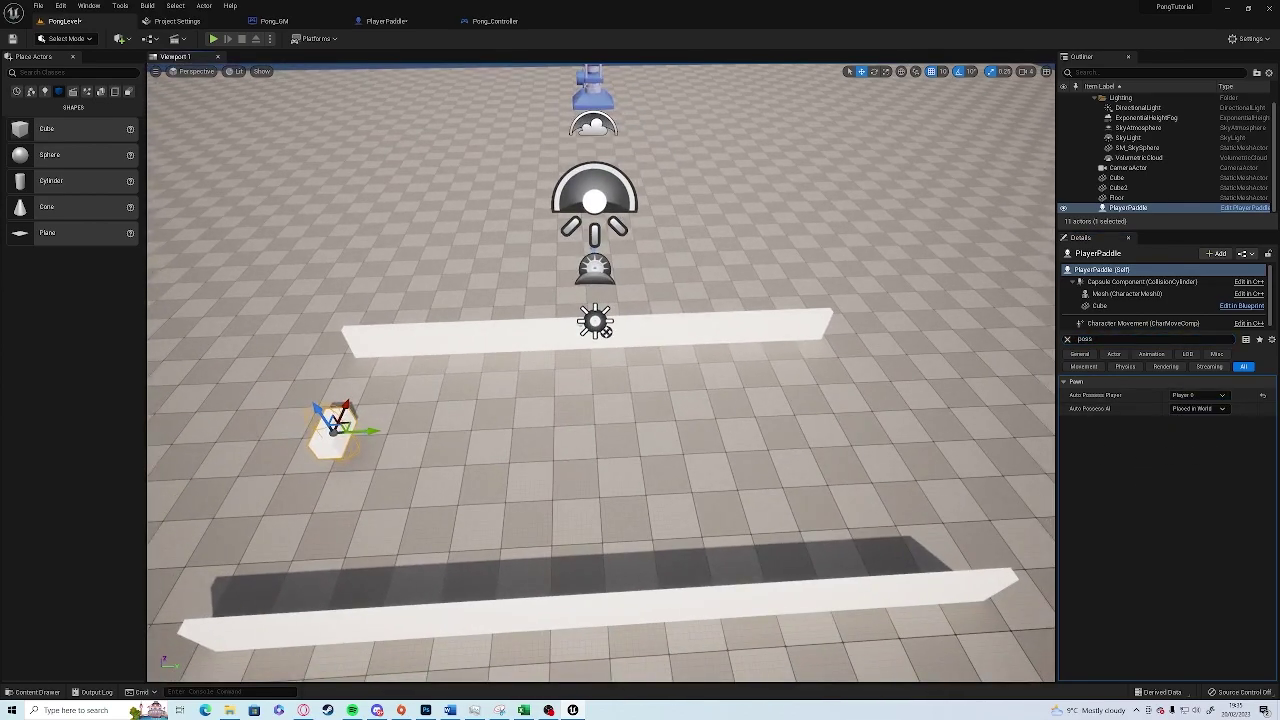
{"action": "left_click", "coordinate": [595, 95]}
{"action": "left_click", "coordinate": [1140, 339]}
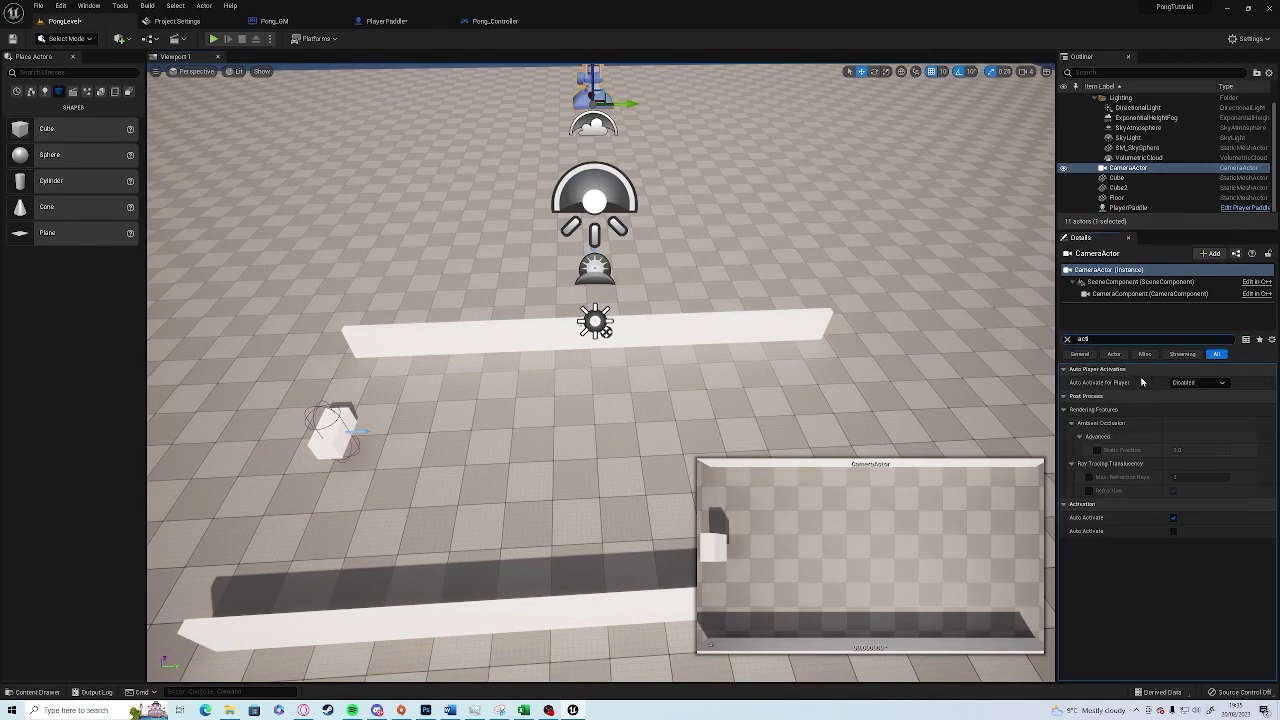
{"action": "left_click", "coordinate": [1198, 382]}
{"action": "left_click", "coordinate": [1195, 401]}
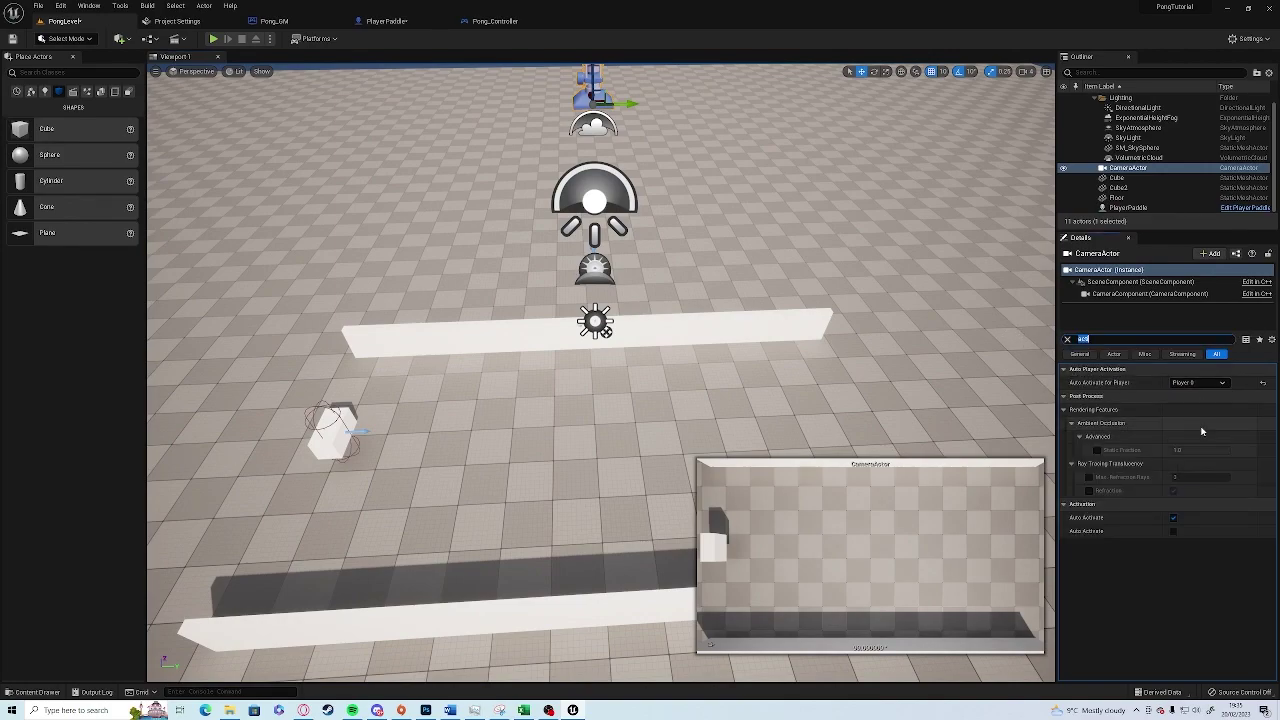
{"action": "left_click", "coordinate": [213, 38]}
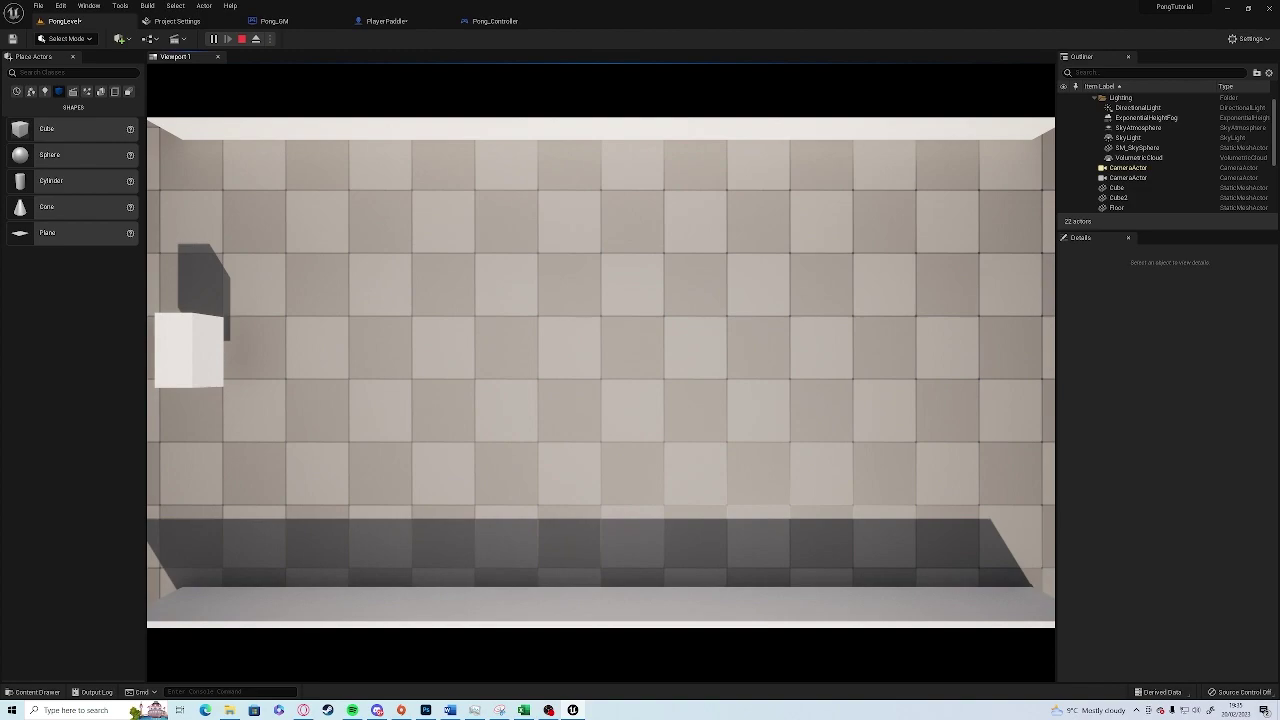
{"action": "key", "text": "Escape"}
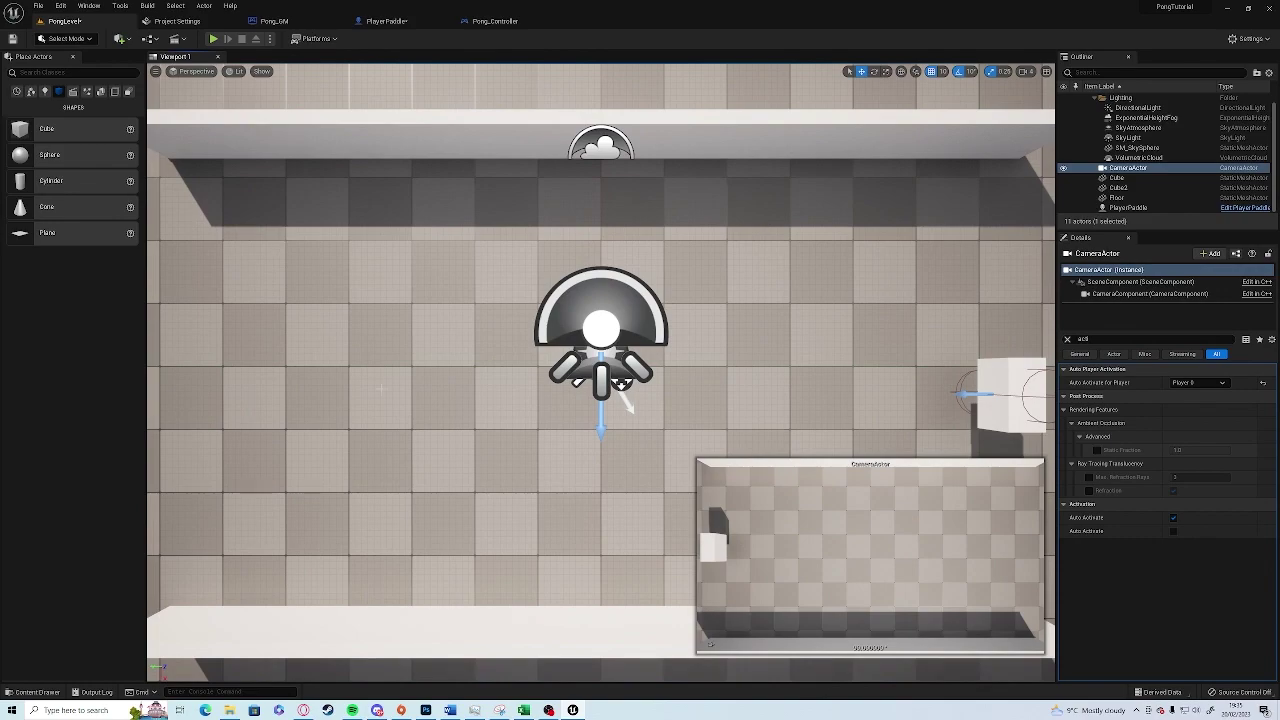
{"action": "left_click", "coordinate": [549, 711]}
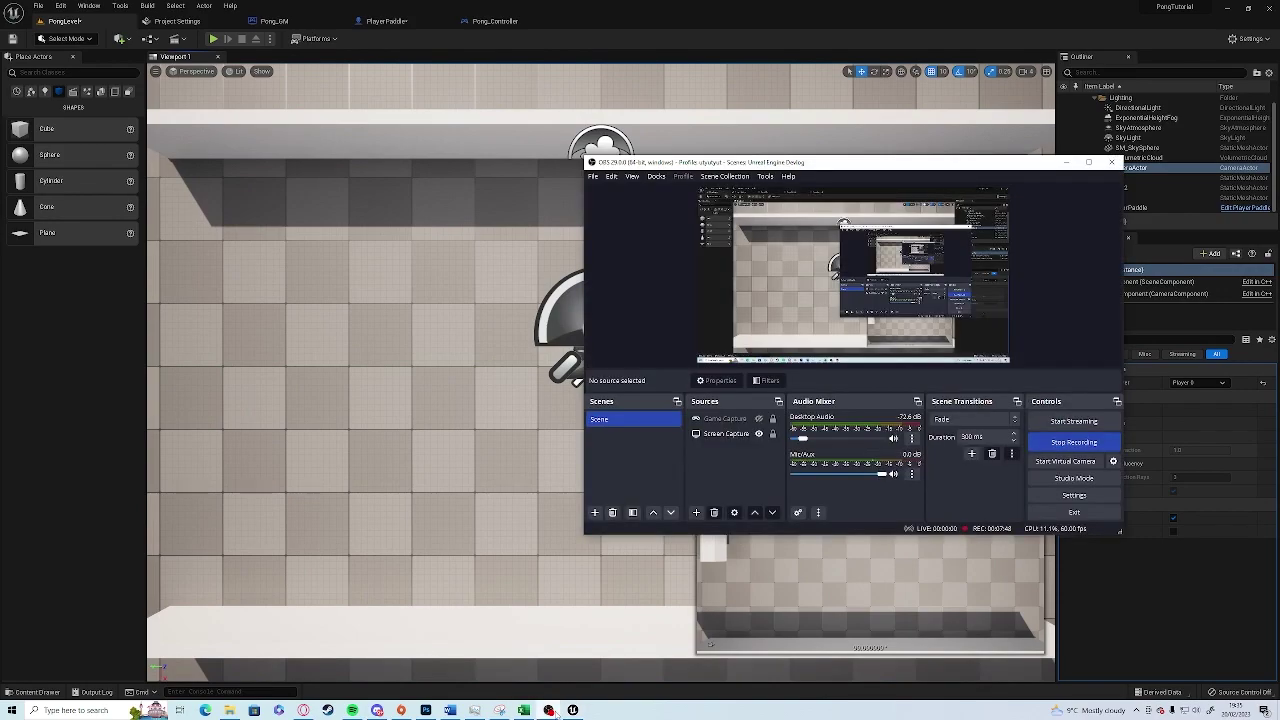
{"action": "left_click", "coordinate": [572, 710]}
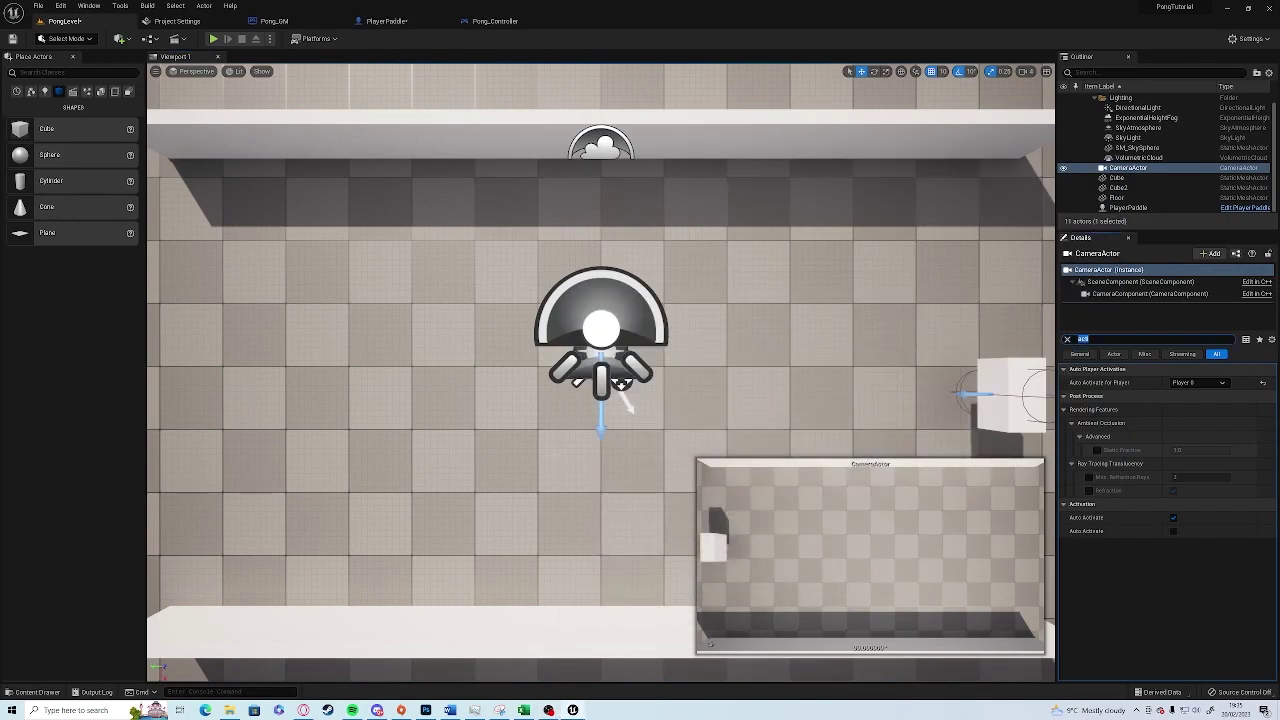
{"action": "key", "text": "s"}
{"action": "right_click_drag", "start_coordinate": [560, 409], "coordinate": [760, 270]}
{"action": "right_click_drag", "start_coordinate": [400, 400], "coordinate": [531, 427]}
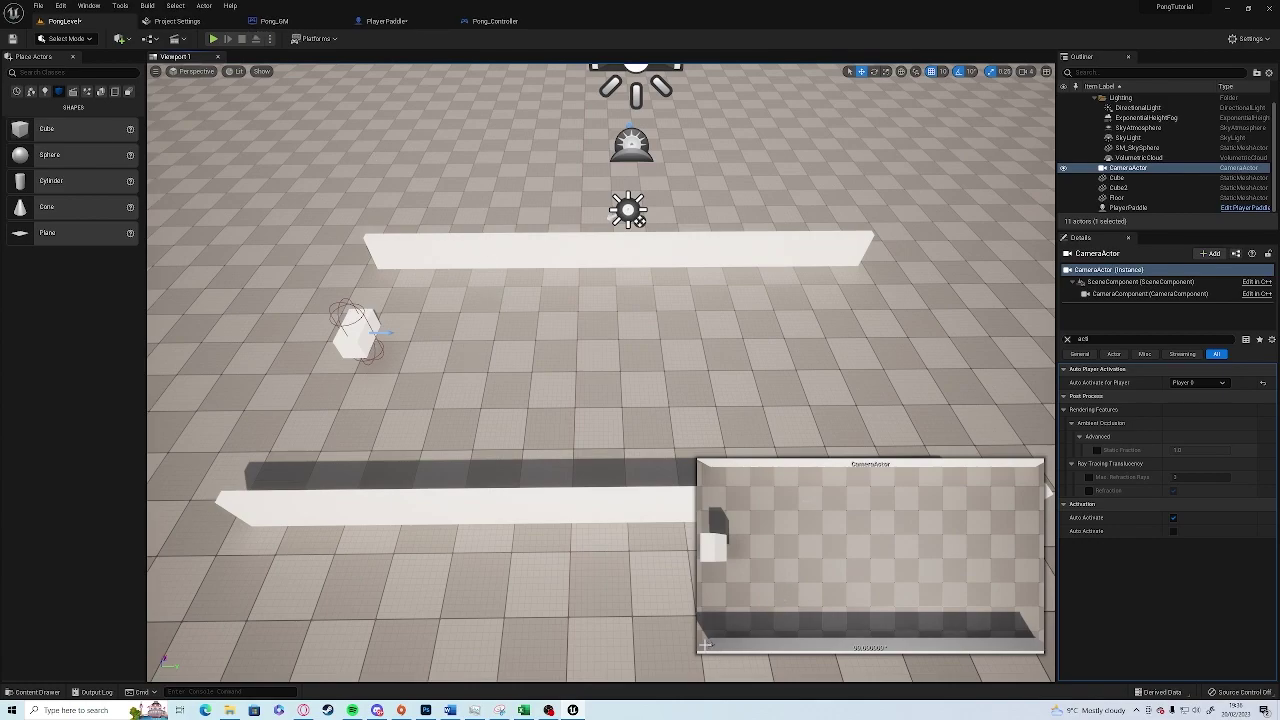
{"action": "left_click", "coordinate": [587, 461]}
{"action": "left_click_drag", "start_coordinate": [587, 461], "coordinate": [597, 455]}
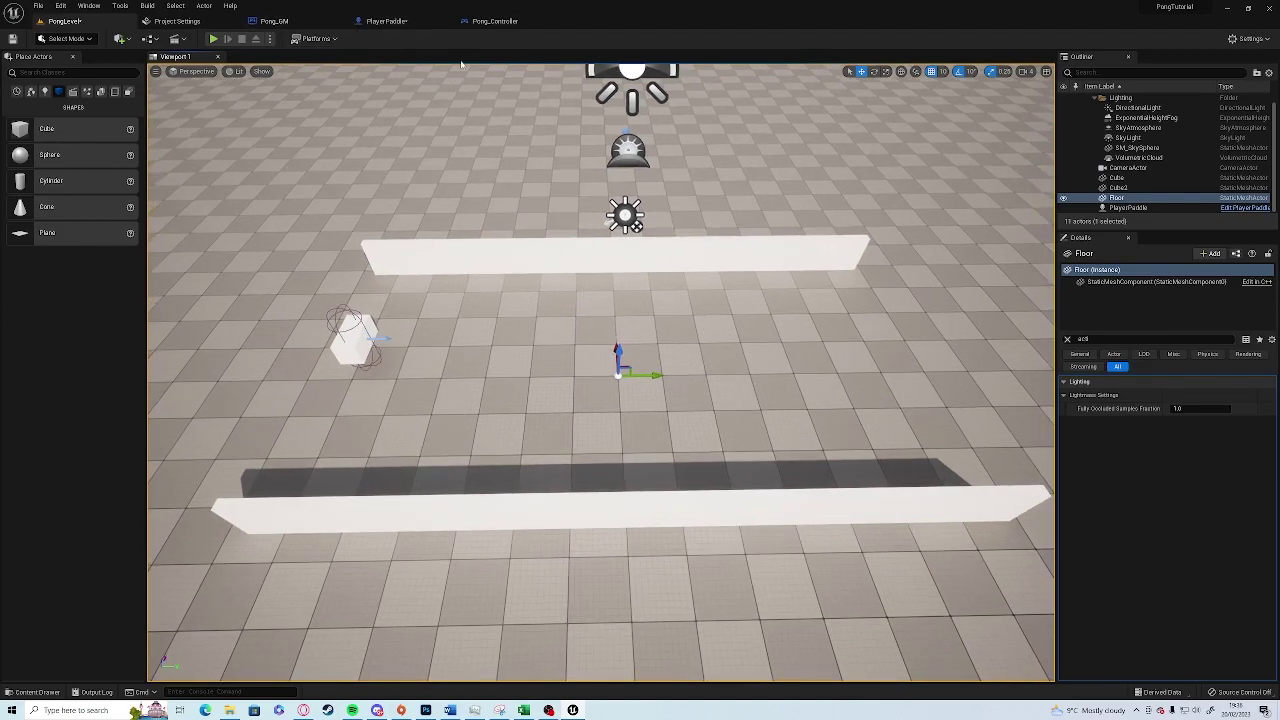
Step: Open the Input section of the project settings and add an axis mapping named MoveUp
{"action": "left_click", "coordinate": [493, 21]}
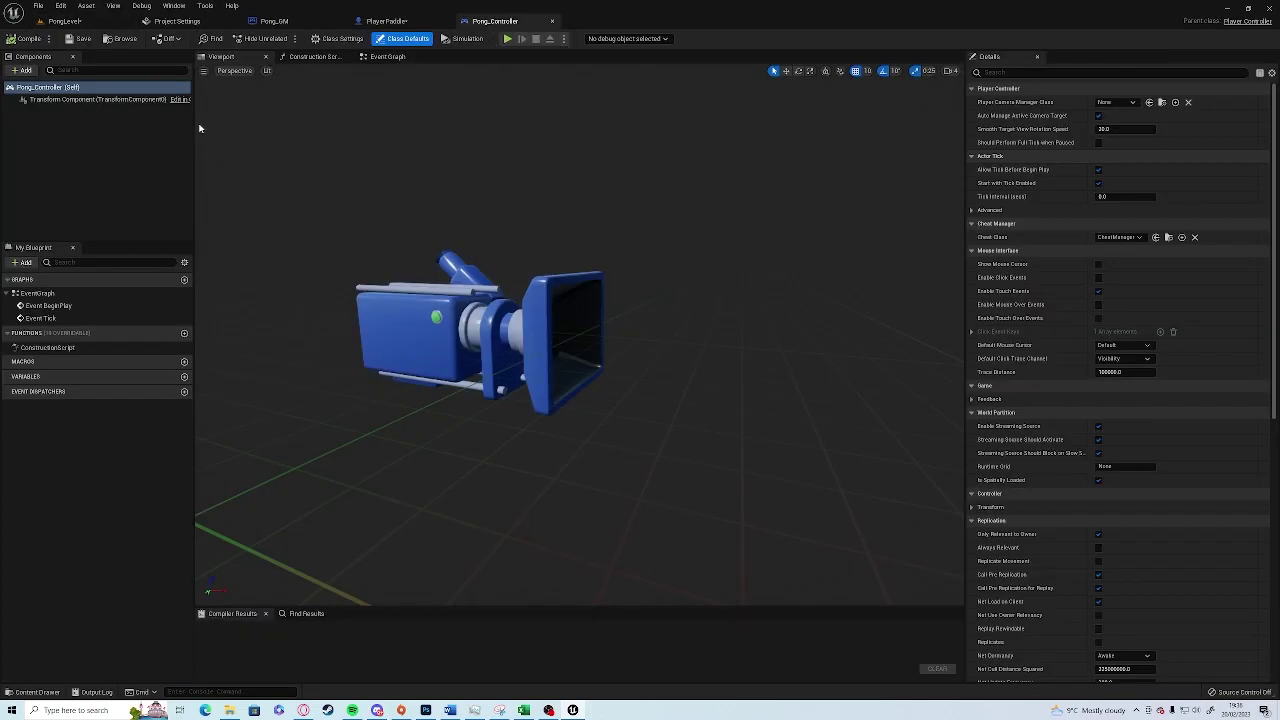
{"action": "left_click", "coordinate": [177, 22]}
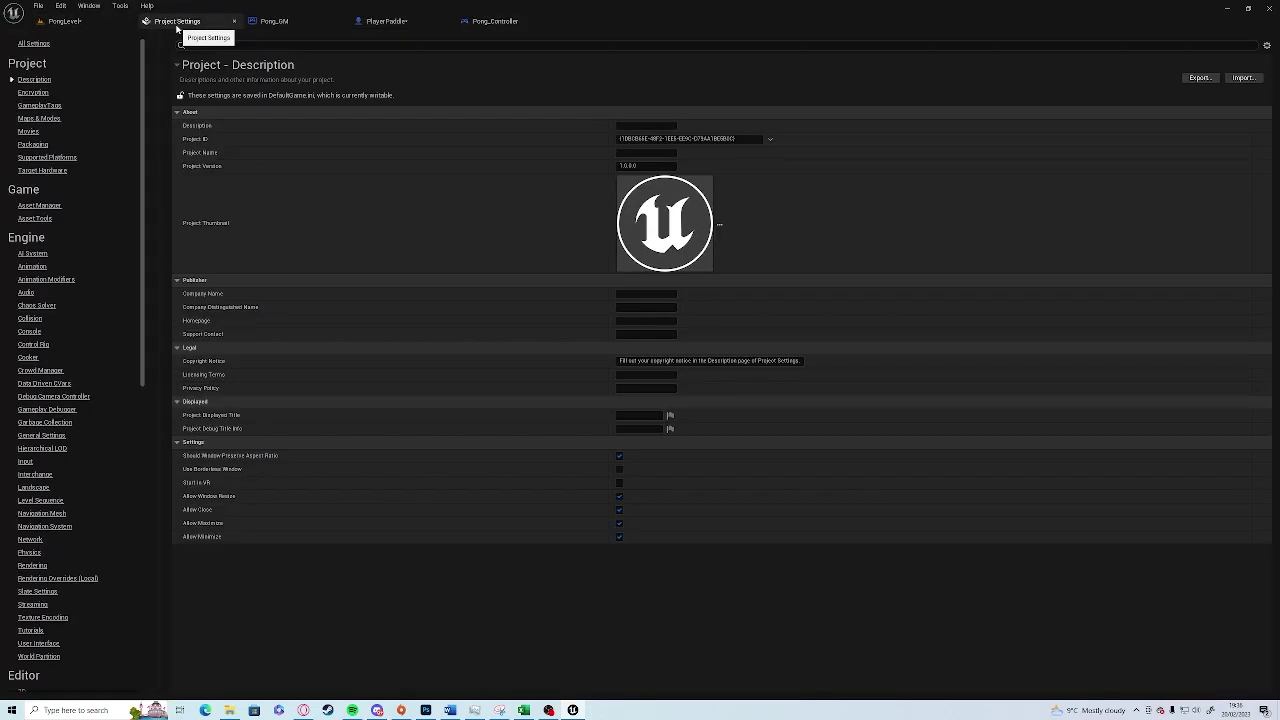
{"action": "left_click", "coordinate": [66, 6]}
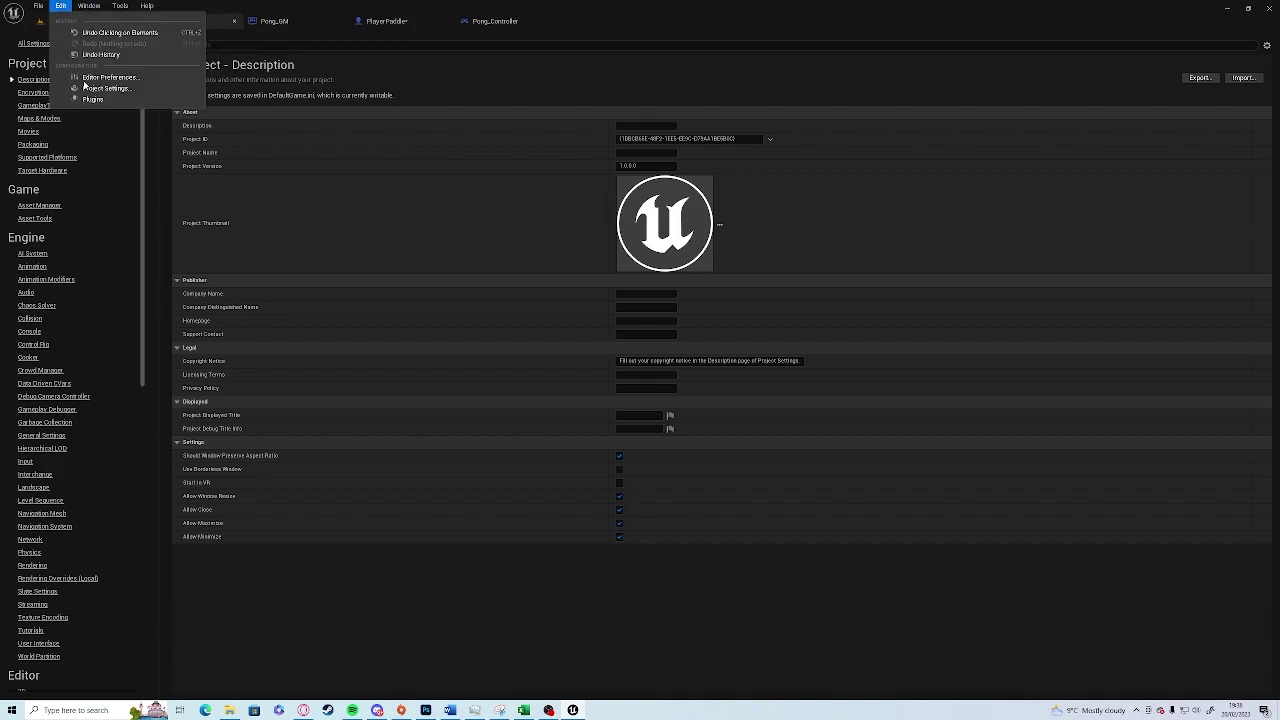
{"action": "left_click", "coordinate": [362, 83]}
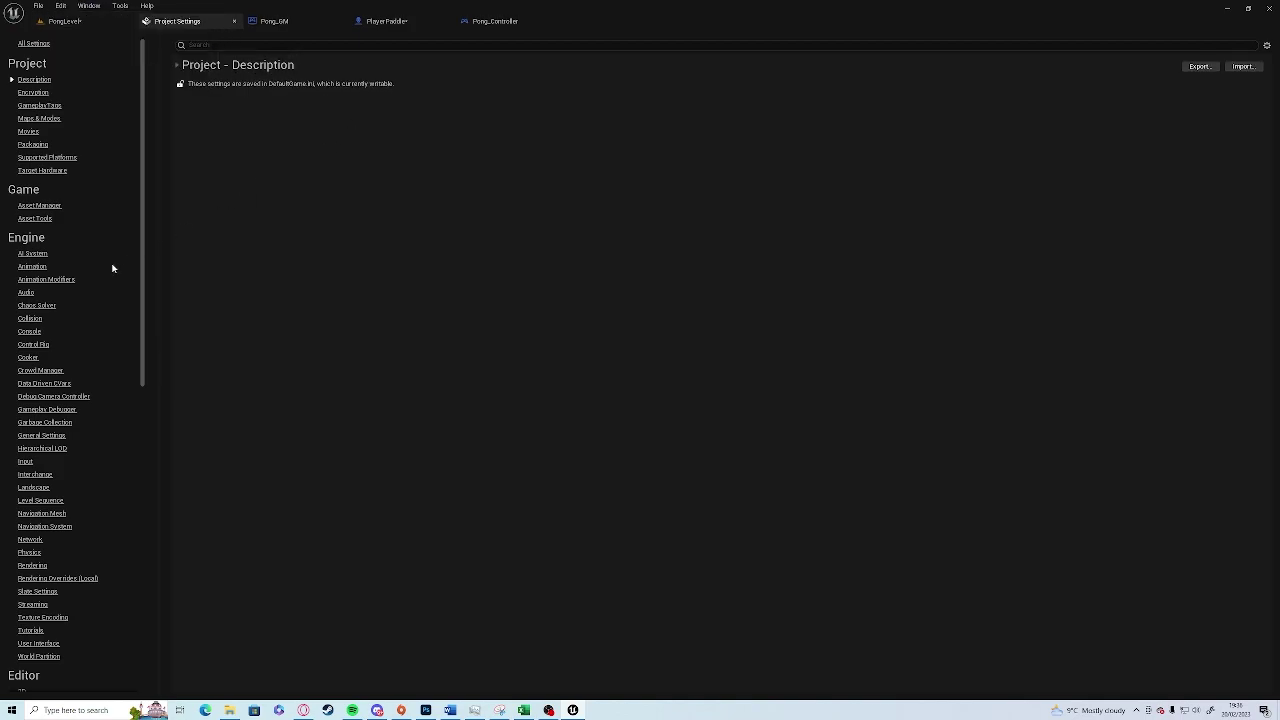
{"action": "left_click", "coordinate": [27, 463]}
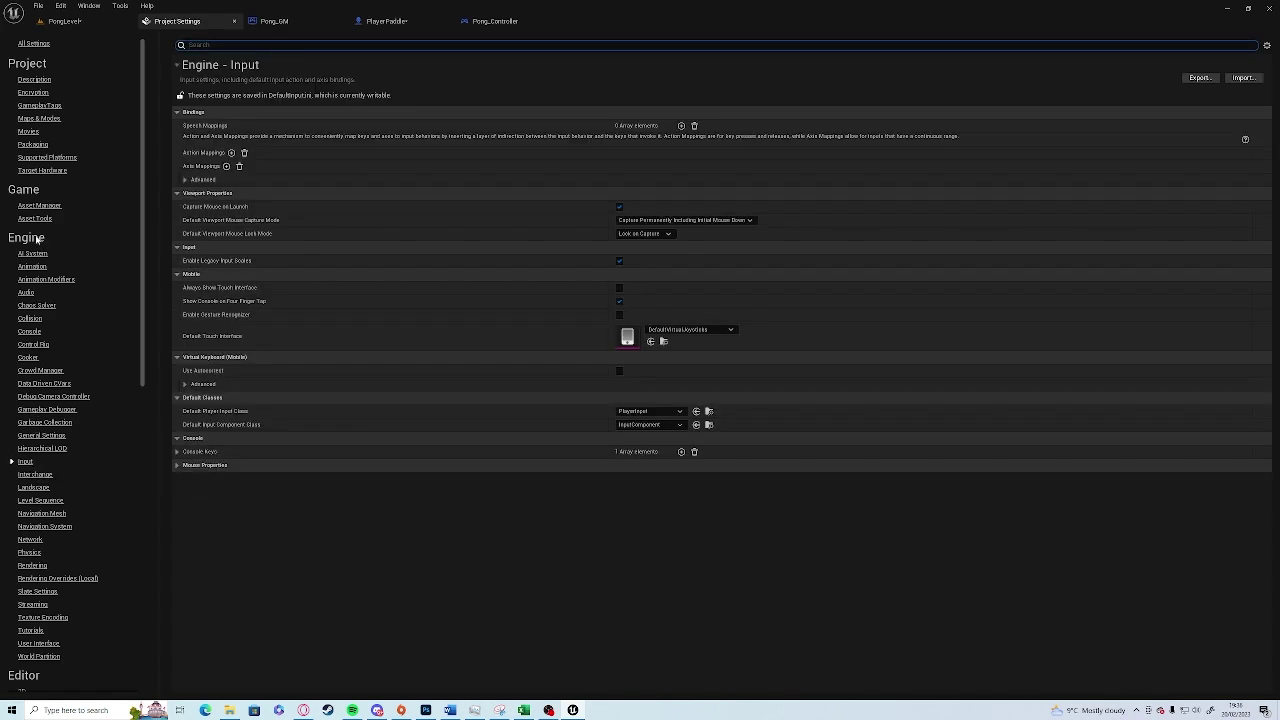
{"action": "left_click", "coordinate": [226, 167]}
{"action": "left_click", "coordinate": [184, 179]}
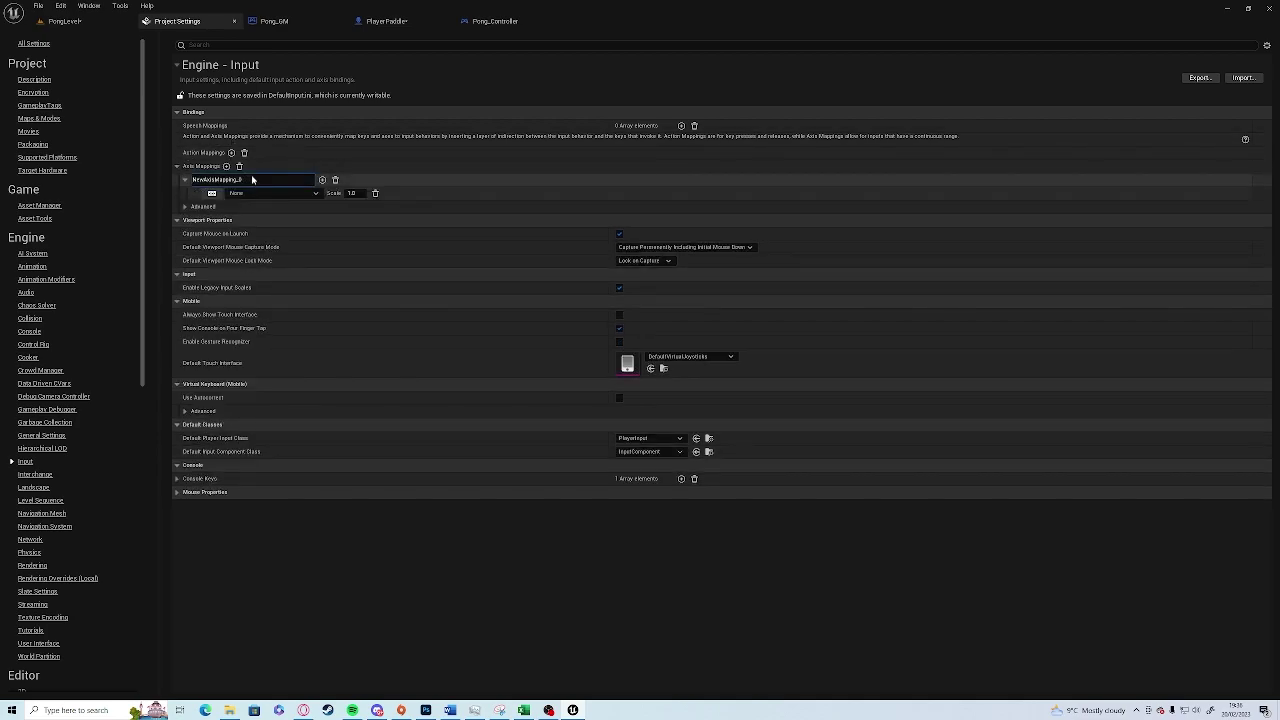
{"action": "type", "text": "MoveUp"}
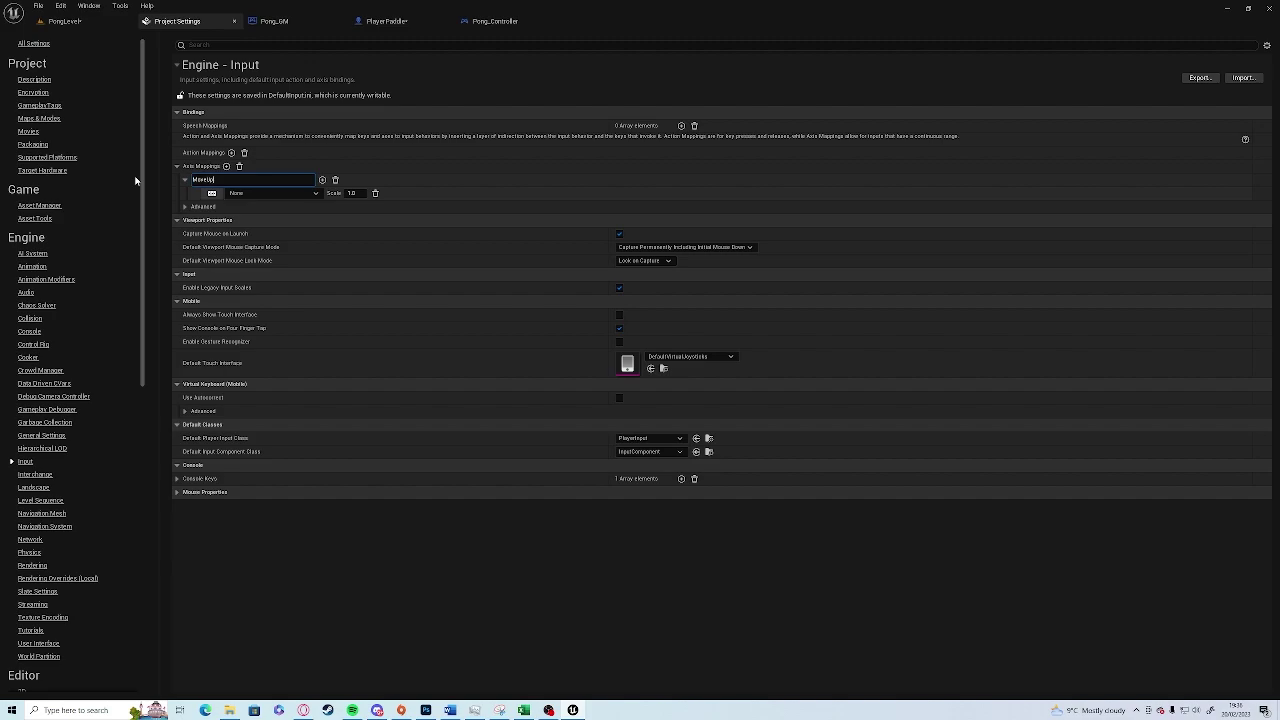
{"action": "key", "text": "Return"}
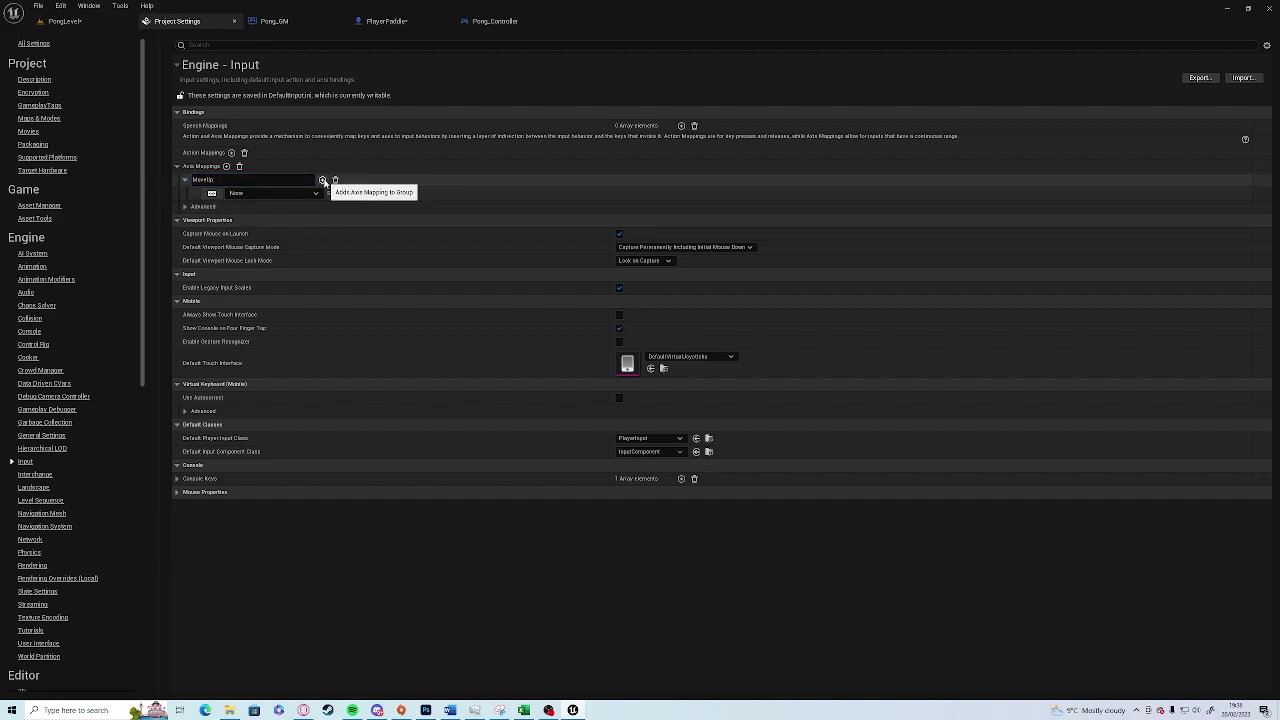
Step: Add a second key slot to MoveUp, bind the slots to W and S, and set the S scale to -1.0
{"action": "left_click", "coordinate": [322, 180]}
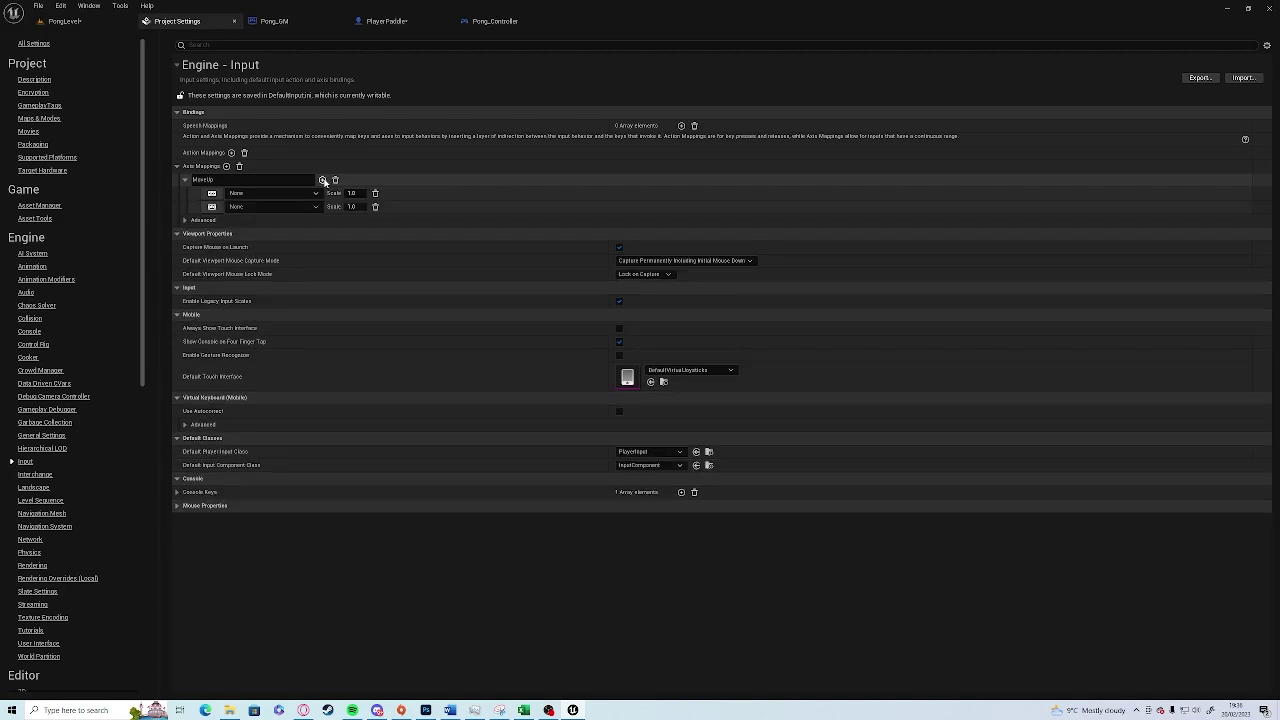
{"action": "left_click", "coordinate": [211, 193]}
{"action": "key", "text": "w"}
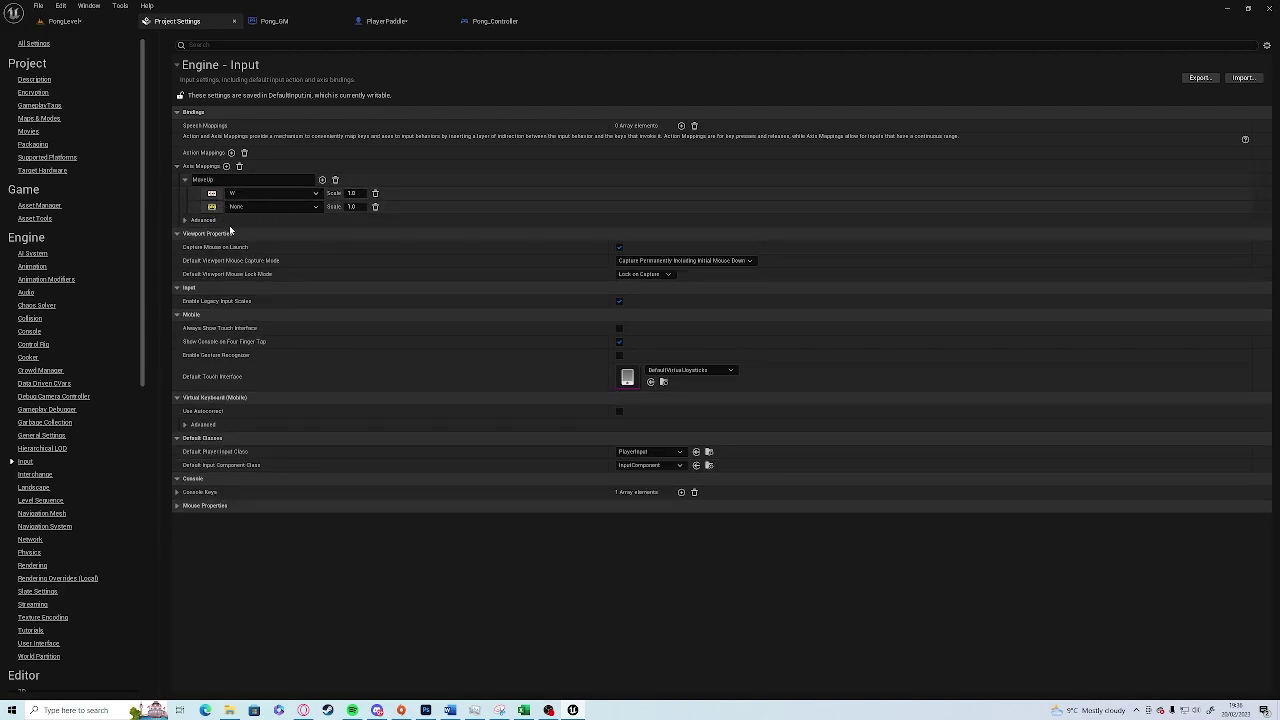
{"action": "left_click", "coordinate": [211, 206]}
{"action": "key", "text": "s"}
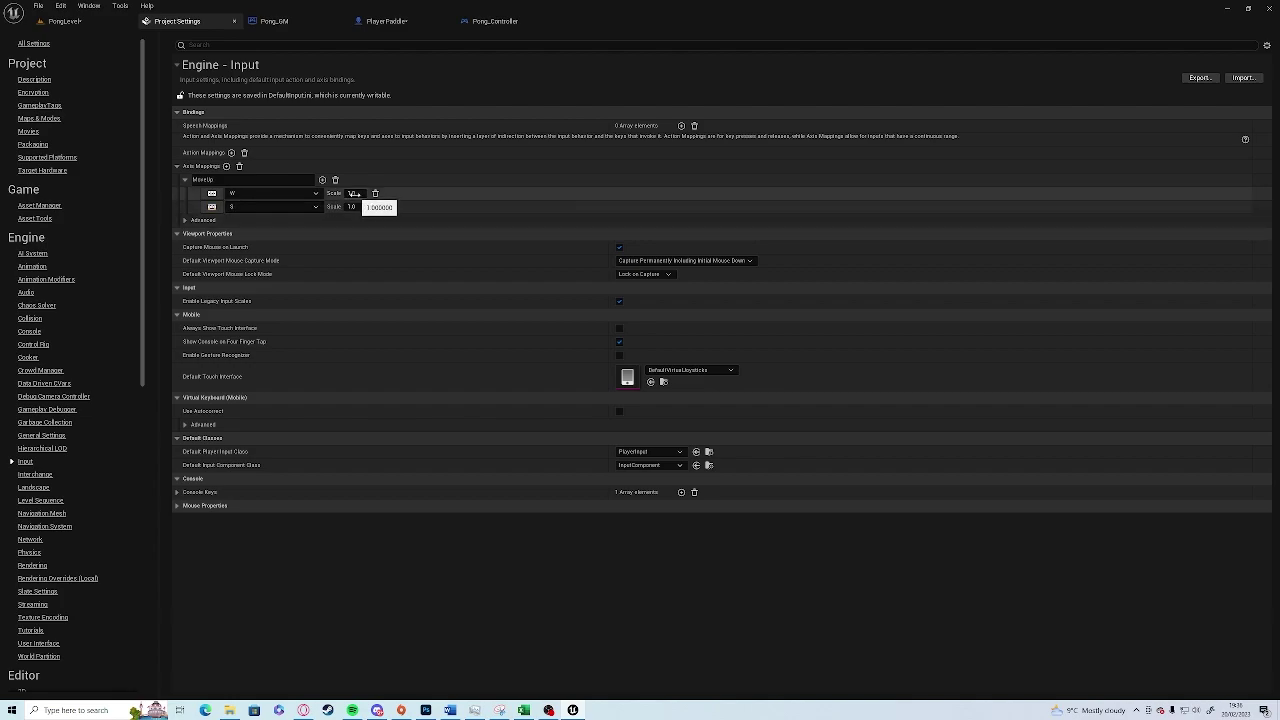
{"action": "left_click", "coordinate": [358, 206]}
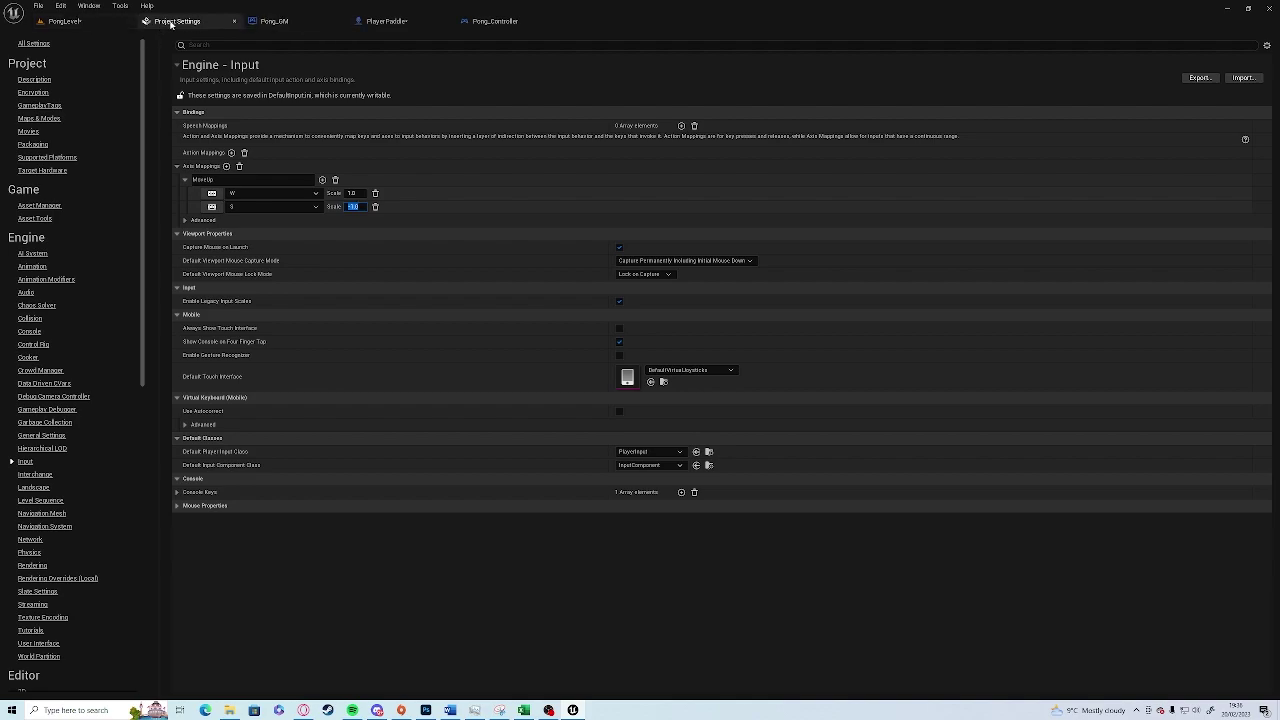
Step: Shift the placed PlayerPaddle slightly along its X axis in PongLevel and clear the details search filter
{"action": "left_click", "coordinate": [62, 21]}
{"action": "left_click", "coordinate": [368, 338]}
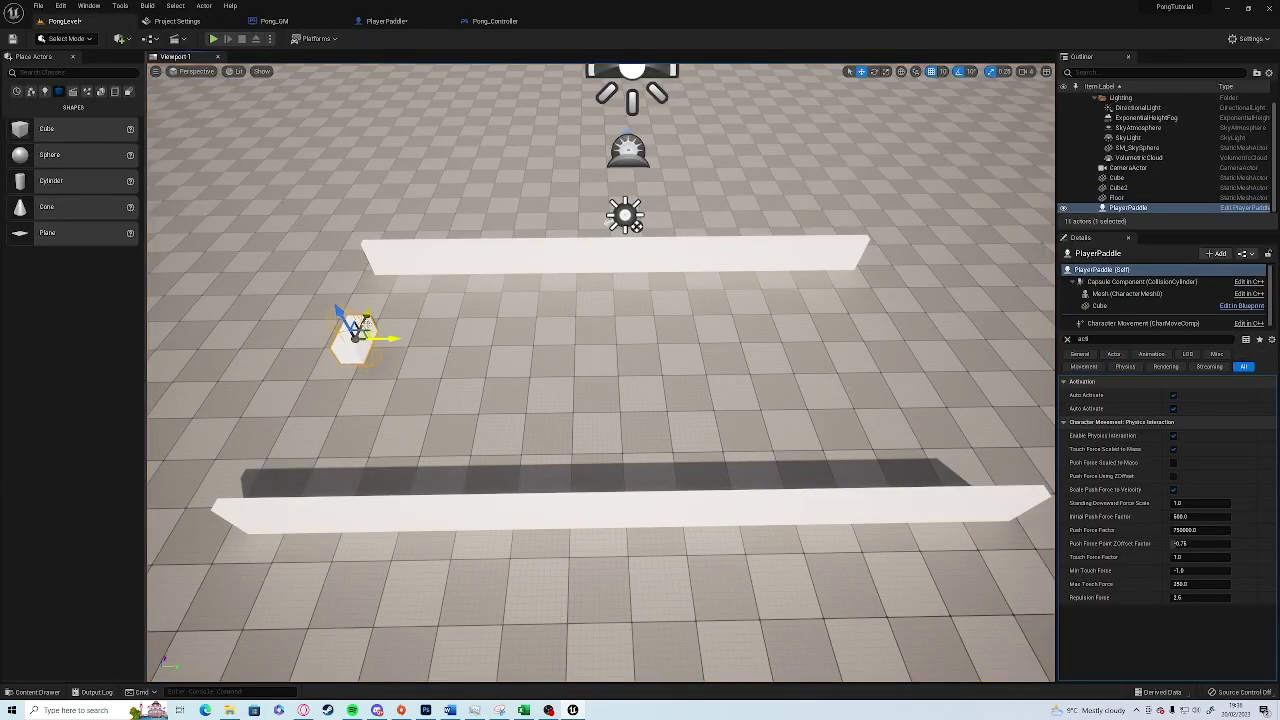
{"action": "left_click_drag", "start_coordinate": [367, 315], "coordinate": [372, 304]}
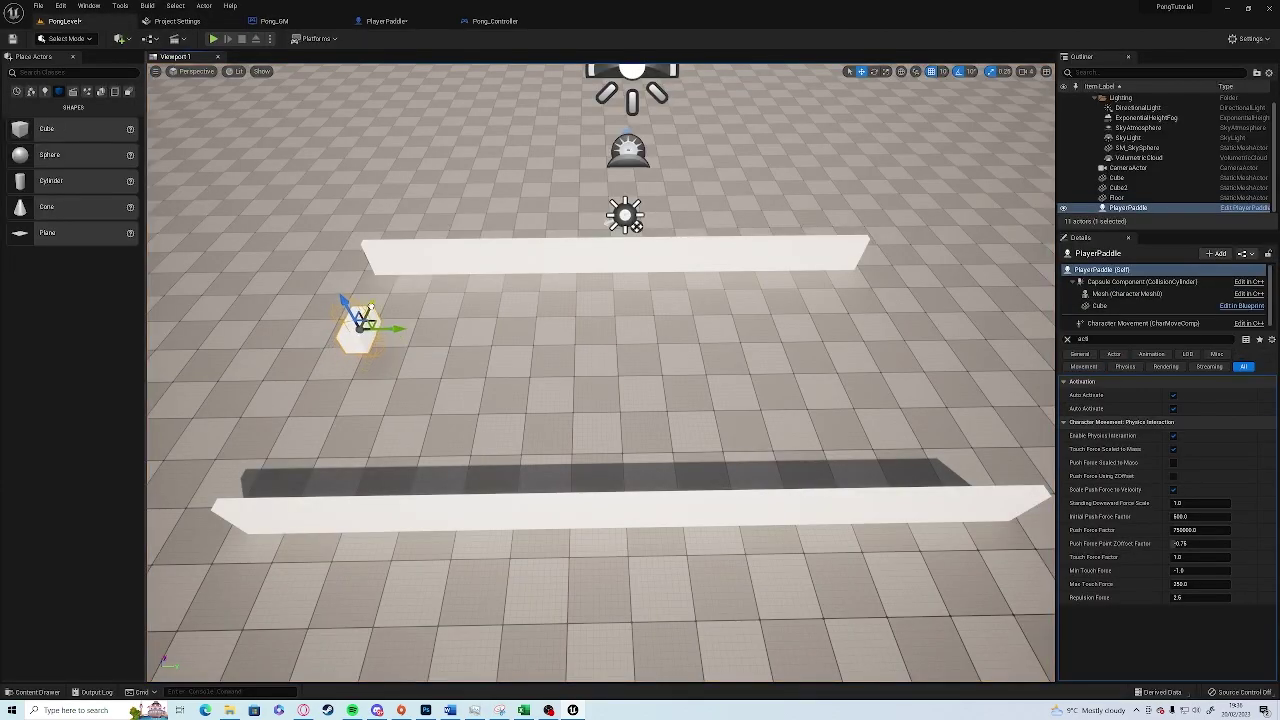
{"action": "left_click", "coordinate": [1066, 340]}
{"action": "left_click_drag", "start_coordinate": [367, 304], "coordinate": [414, 340]}
Step: Select the CameraActor above the walls and check its orientation and preview of the playing field
{"action": "scroll", "coordinate": [384, 272], "scroll_direction": "down", "scroll_amount": 5}
{"action": "right_click_drag", "start_coordinate": [511, 322], "coordinate": [700, 350]}
{"action": "right_click_drag", "start_coordinate": [565, 274], "coordinate": [778, 264]}
{"action": "left_click", "coordinate": [579, 283]}
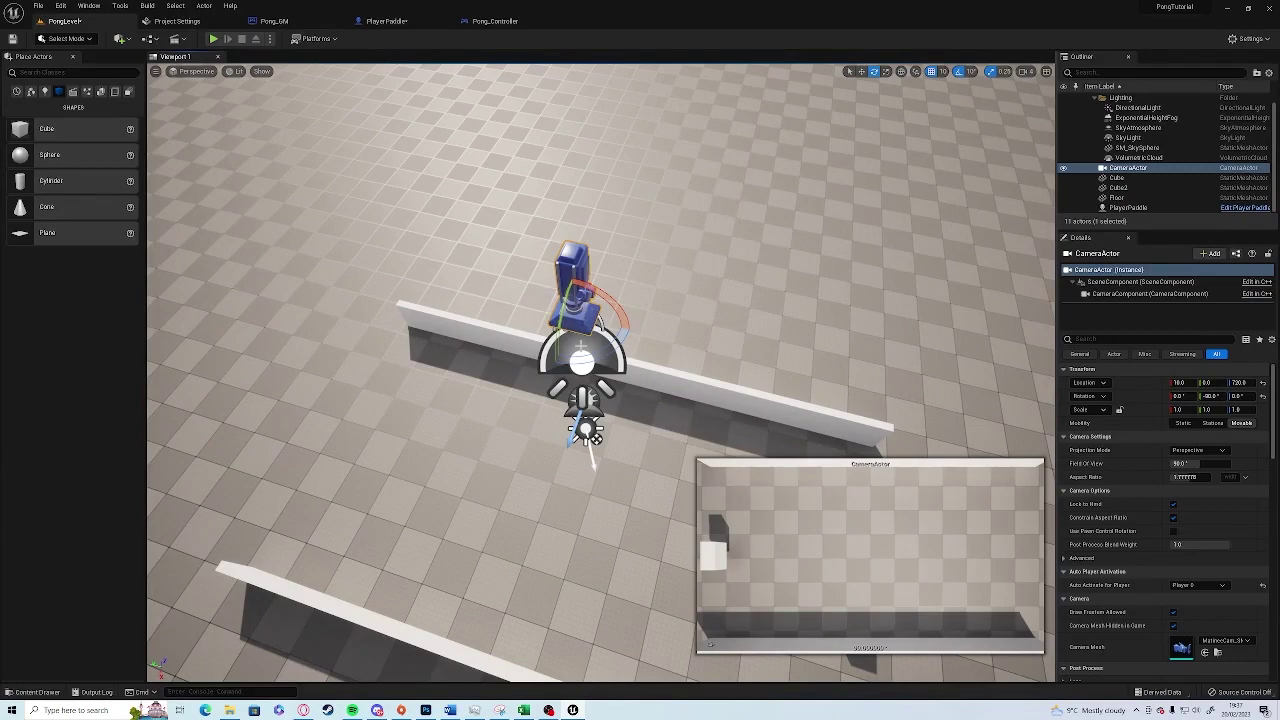
{"action": "right_click_drag", "start_coordinate": [572, 340], "coordinate": [280, 340]}
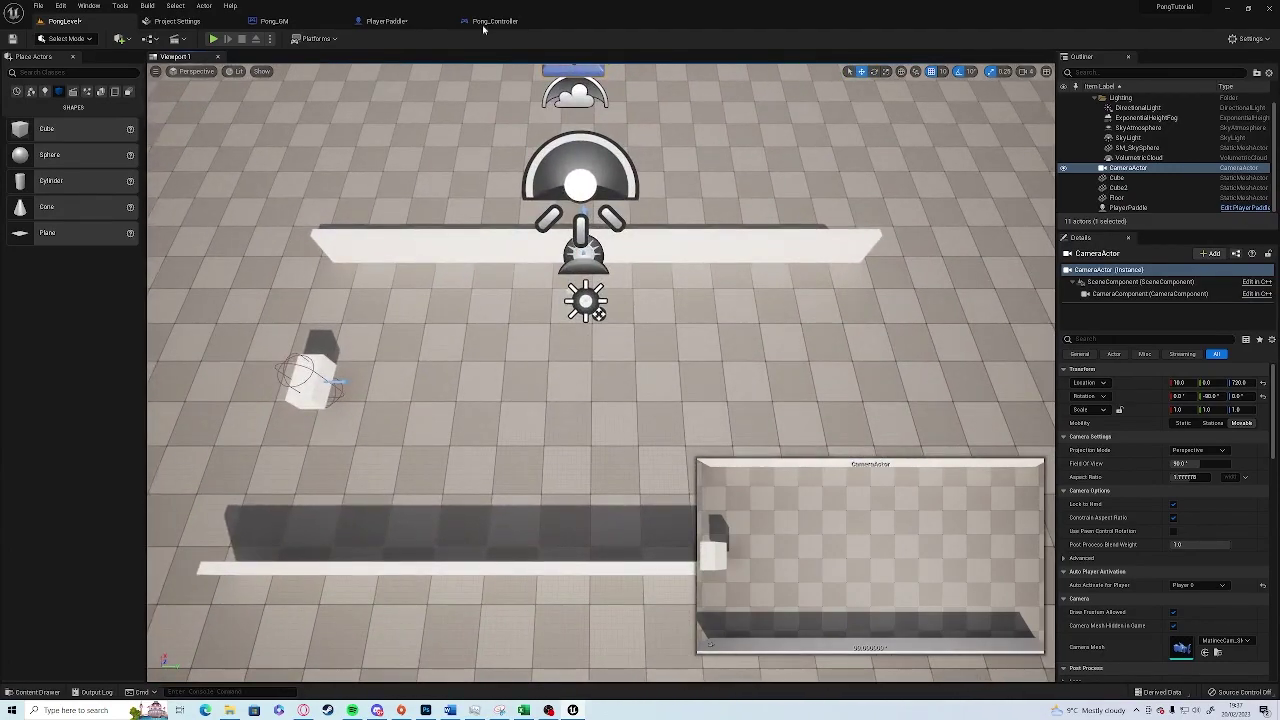
{"action": "right_click_drag", "start_coordinate": [550, 311], "coordinate": [550, 284]}
{"action": "right_click_drag", "start_coordinate": [600, 378], "coordinate": [600, 380]}
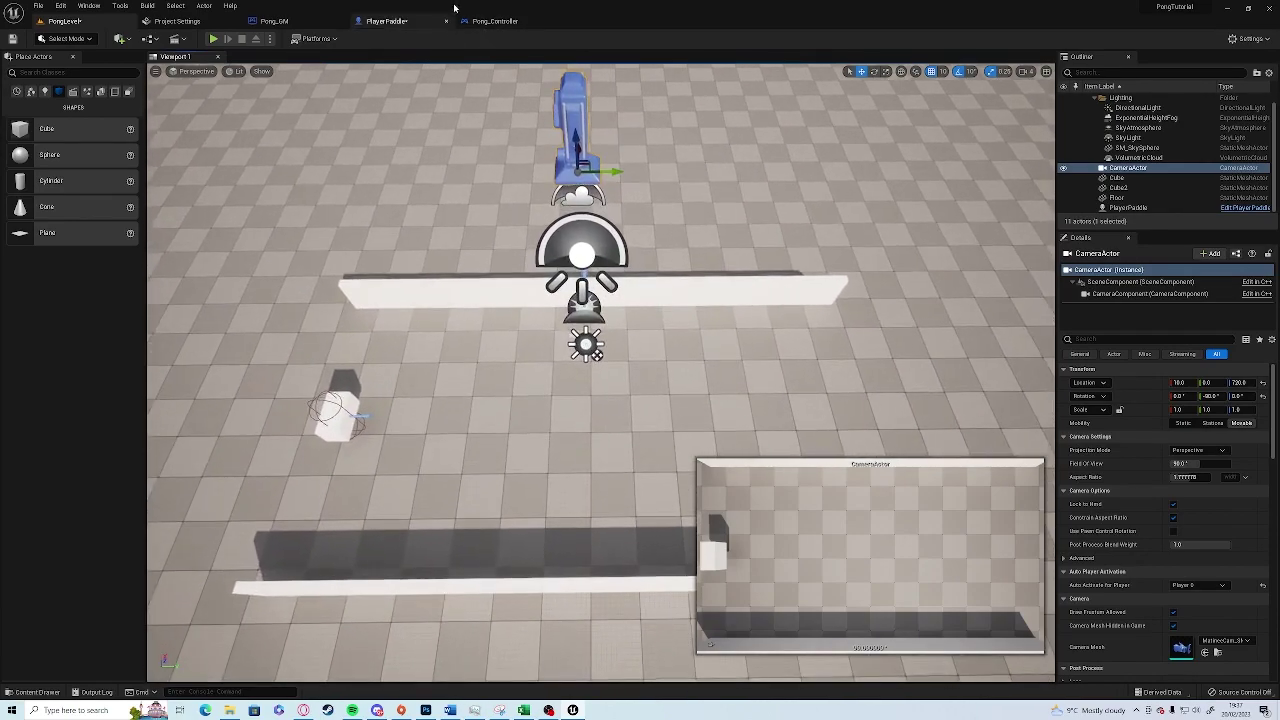
Step: Open the Event Graph of the Pong_Controller Blueprint and delete all its default event nodes
{"action": "left_click", "coordinate": [495, 21]}
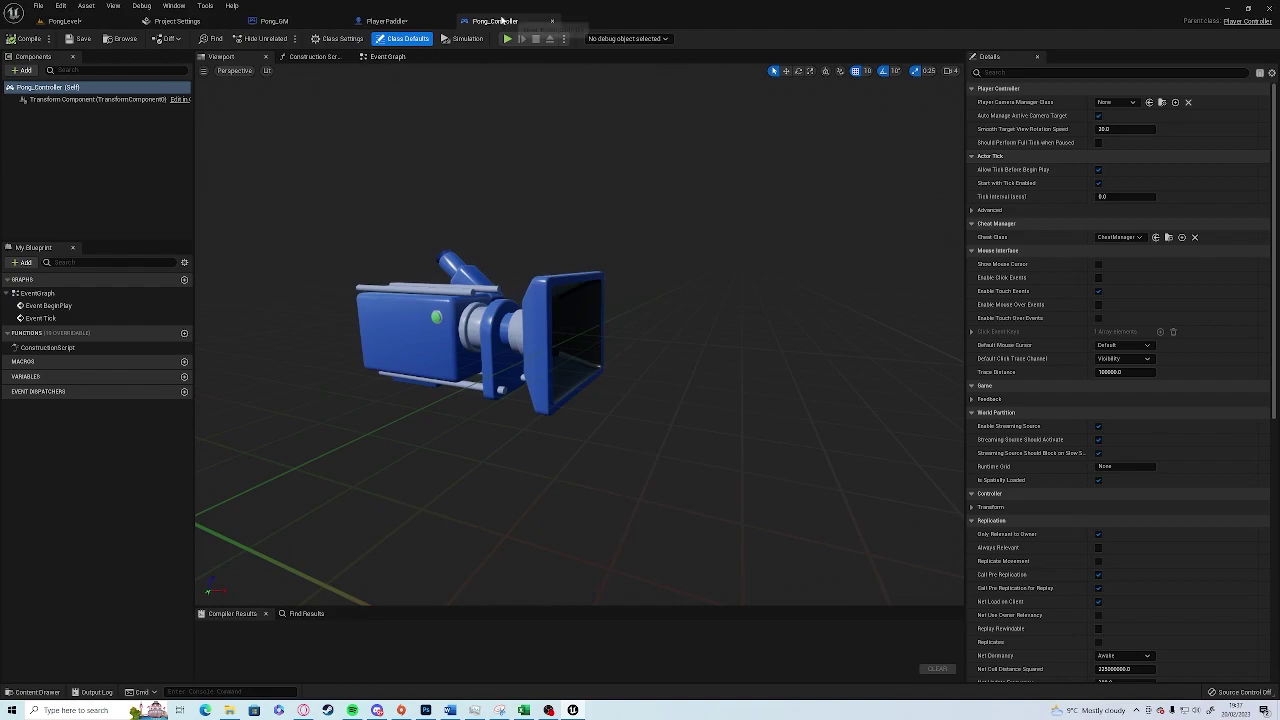
{"action": "left_click", "coordinate": [388, 56]}
{"action": "left_click_drag", "start_coordinate": [486, 206], "coordinate": [720, 514]}
{"action": "key", "text": "Delete"}
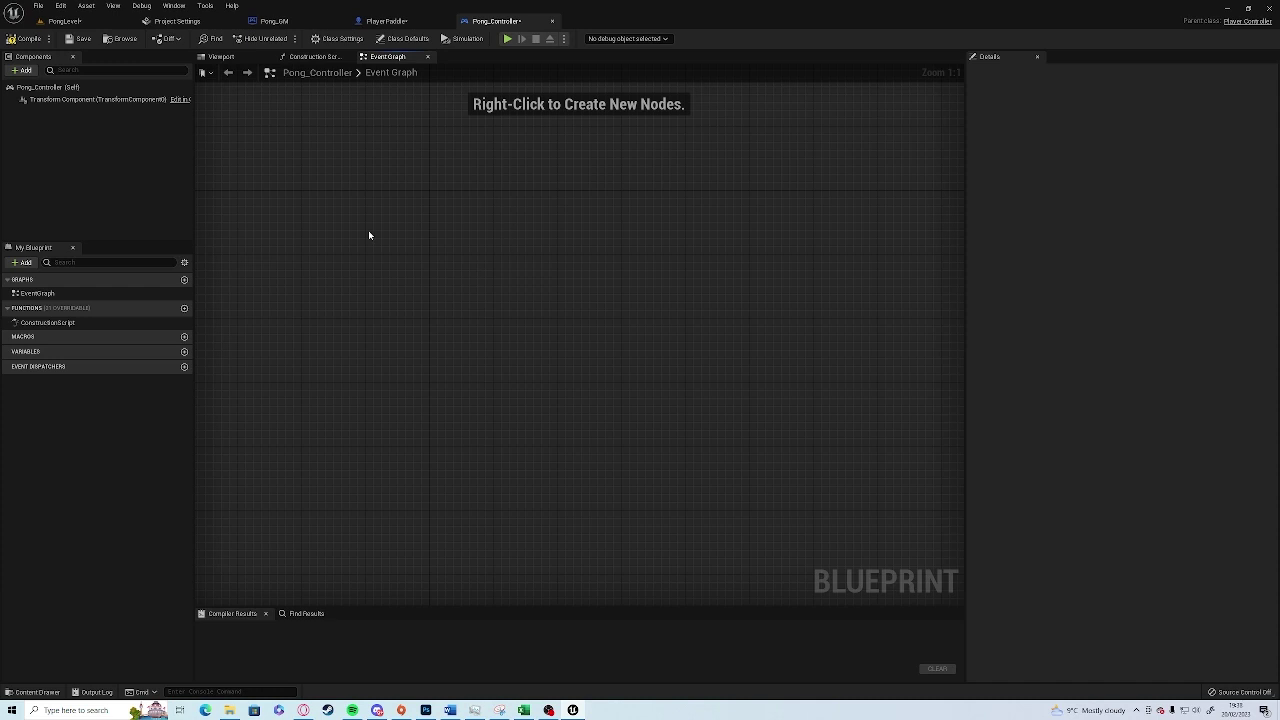
Step: Add the InputAxis MoveUp event node to the Pong_Controller Event Graph
{"action": "right_click", "coordinate": [435, 380]}
{"action": "type", "text": "Motve"}
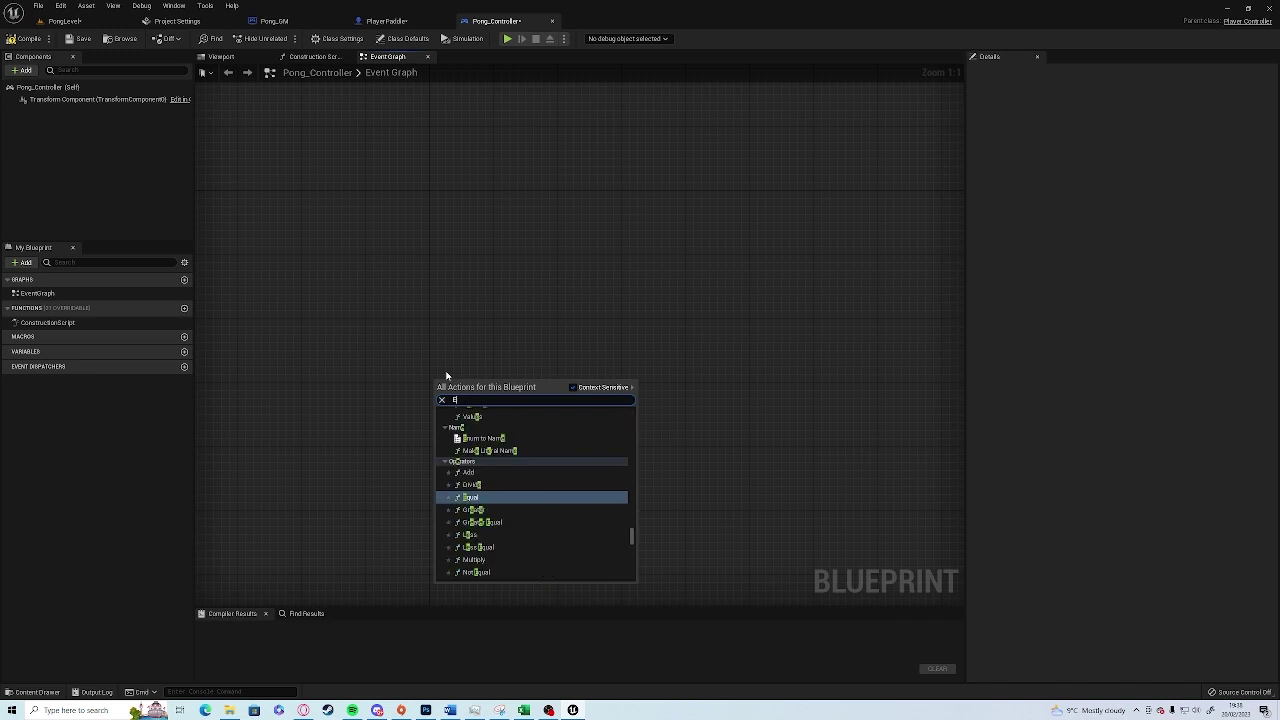
{"action": "type", "text": "veY"}
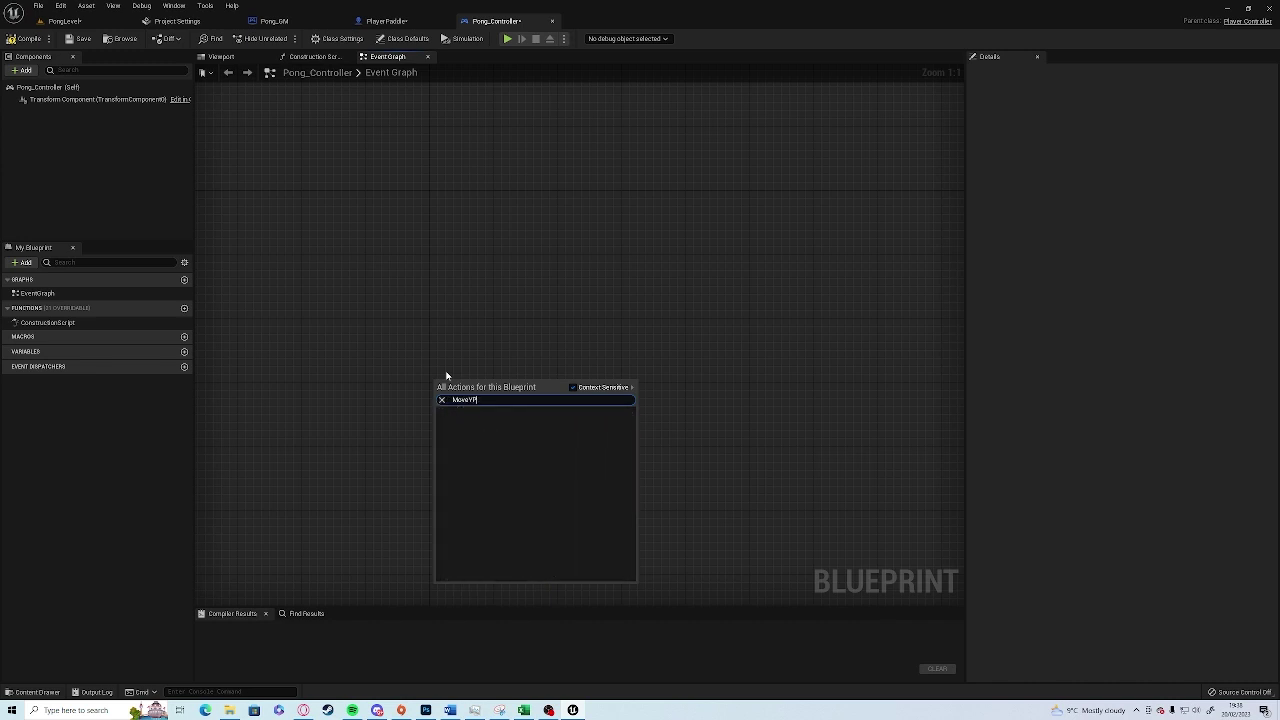
{"action": "key", "text": "BackSpace"}
{"action": "type", "text": "Up"}
{"action": "key", "text": "Up"}
{"action": "key", "text": "Return"}
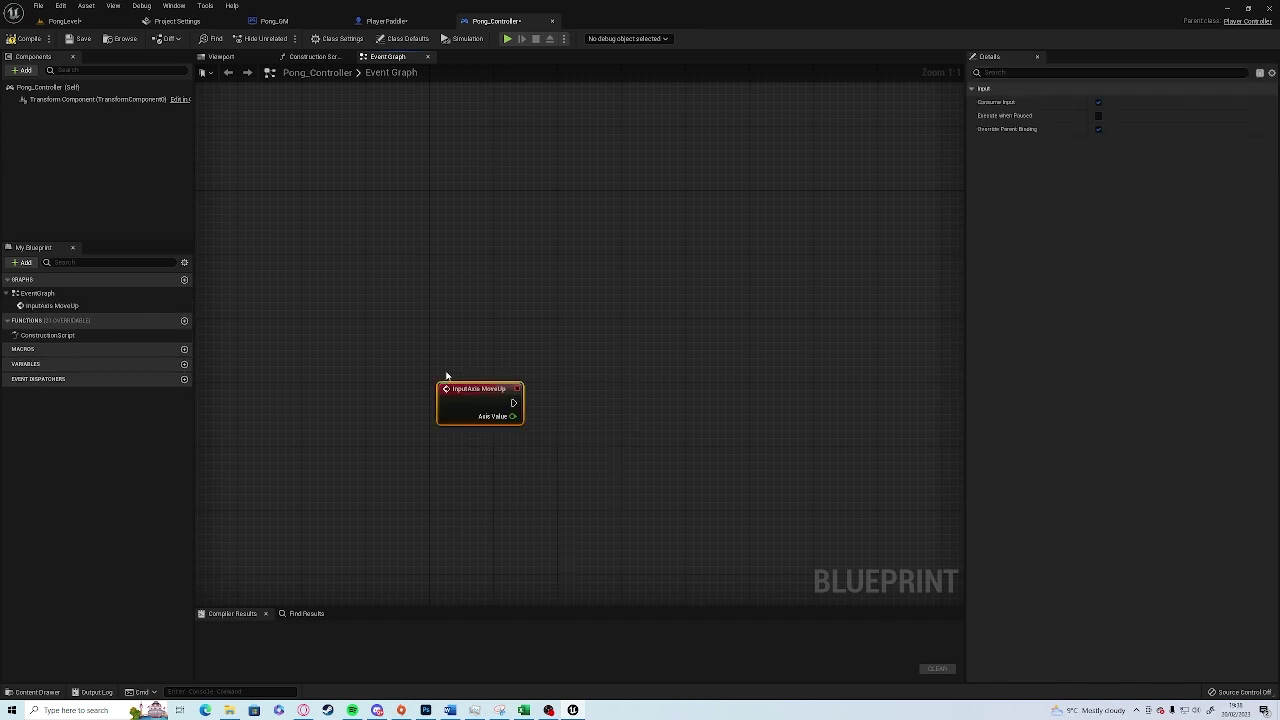
Step: Reposition the InputAxis MoveUp node and add a Get Controlled Pawn node below it in the Pong_Controller Event Graph
{"action": "left_click_drag", "start_coordinate": [449, 388], "coordinate": [410, 284]}
{"action": "left_click", "coordinate": [418, 383]}
{"action": "right_click", "coordinate": [412, 380]}
{"action": "type", "text": "getcontrol"}
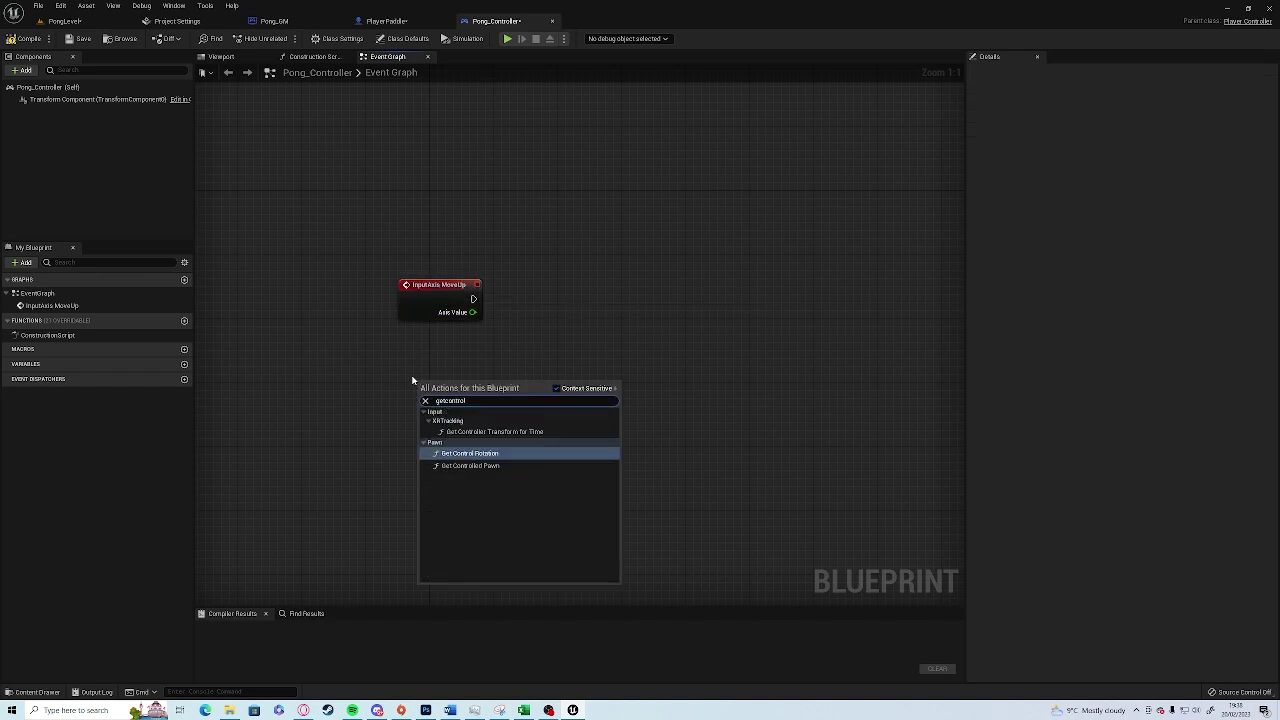
{"action": "key", "text": "Down"}
{"action": "key", "text": "Return"}
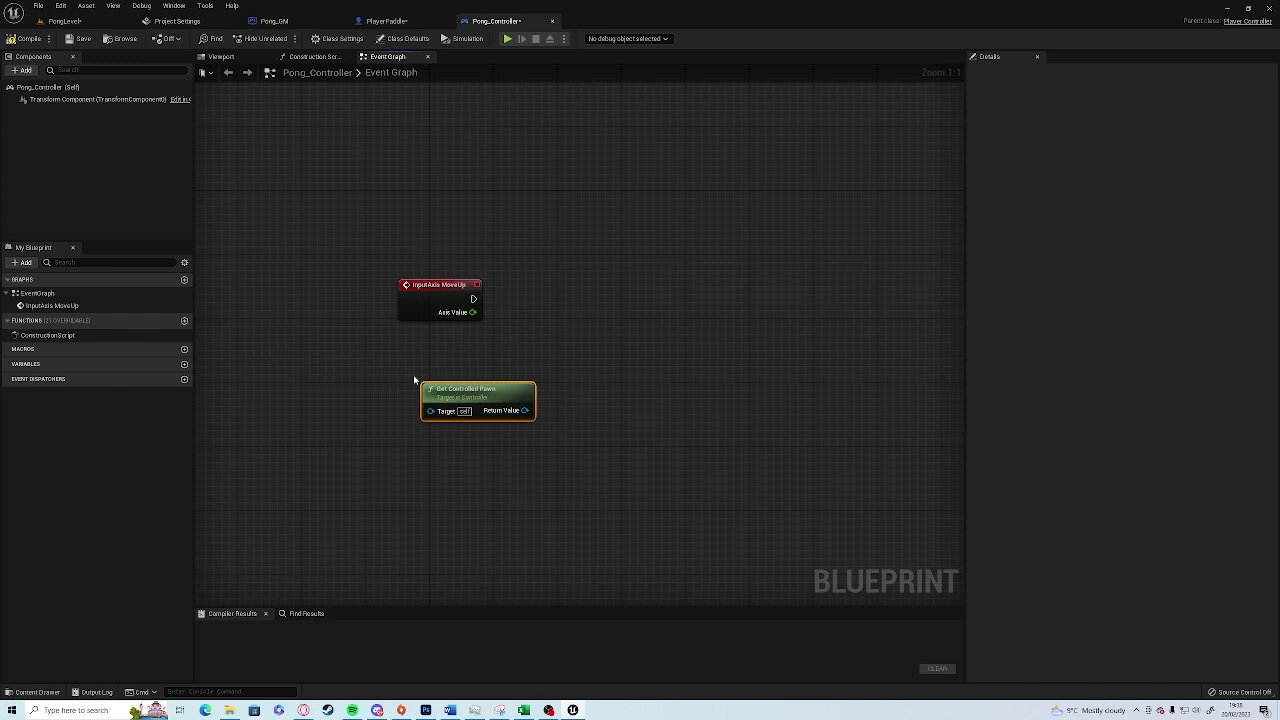
Step: Add an Add Movement Input node targeting the controlled pawn and connect the InputAxis MoveUp execution output to it
{"action": "left_click_drag", "start_coordinate": [460, 378], "coordinate": [567, 372]}
{"action": "type", "text": "addmov"}
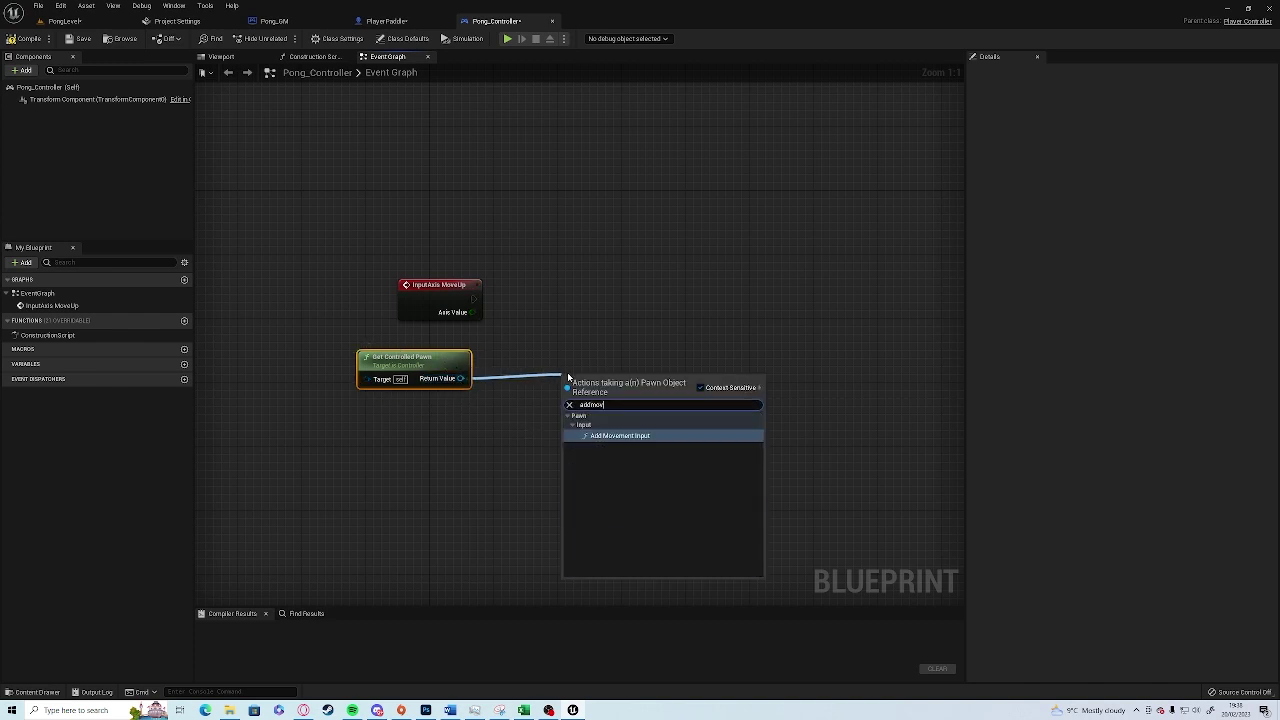
{"action": "key", "text": "Return"}
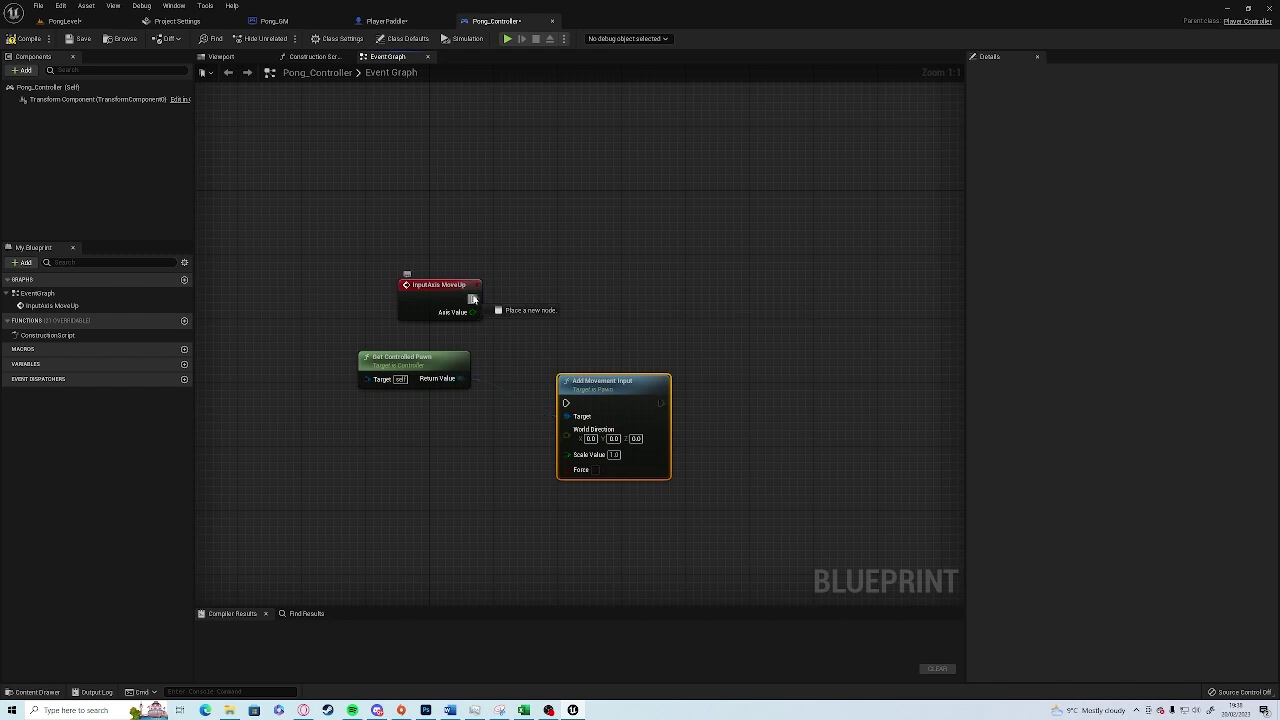
{"action": "left_click_drag", "start_coordinate": [473, 298], "coordinate": [566, 403]}
{"action": "left_click_drag", "start_coordinate": [595, 396], "coordinate": [651, 292]}
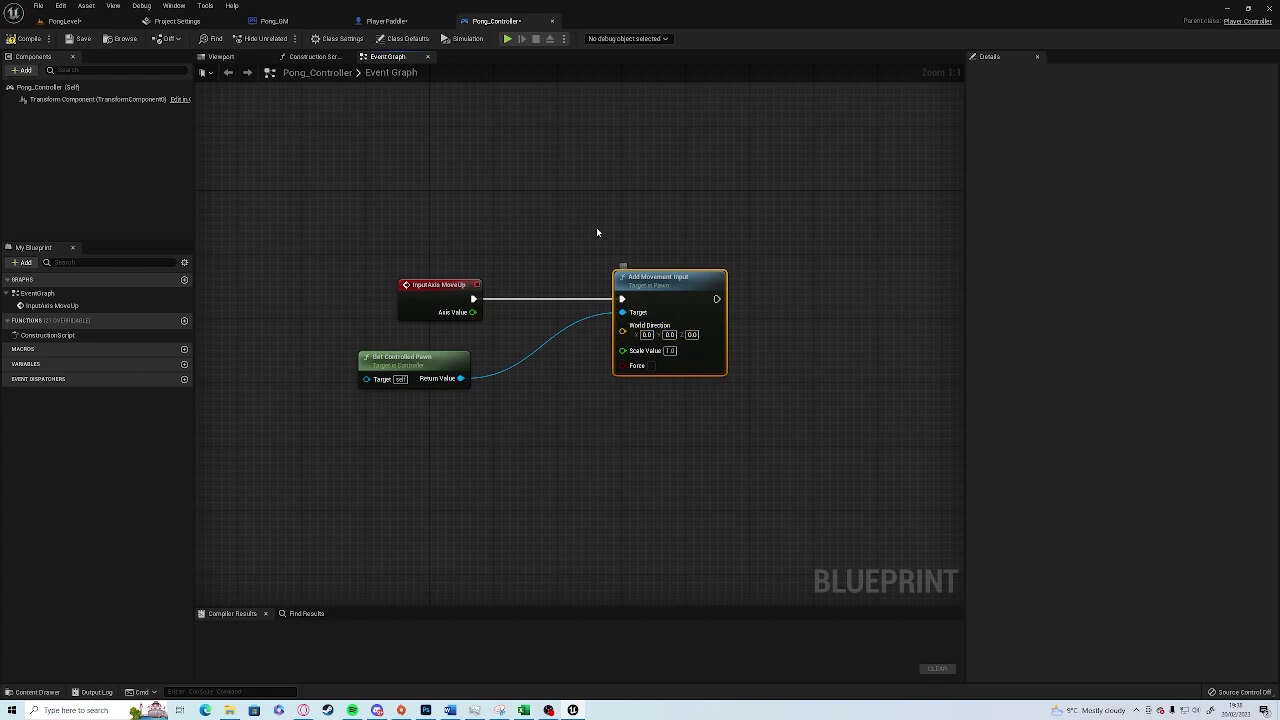
Step: Check the paddle's axes in PongLevel and set the Add Movement Input World Direction X to 1.0 in Pong_Controller
{"action": "left_click", "coordinate": [65, 21]}
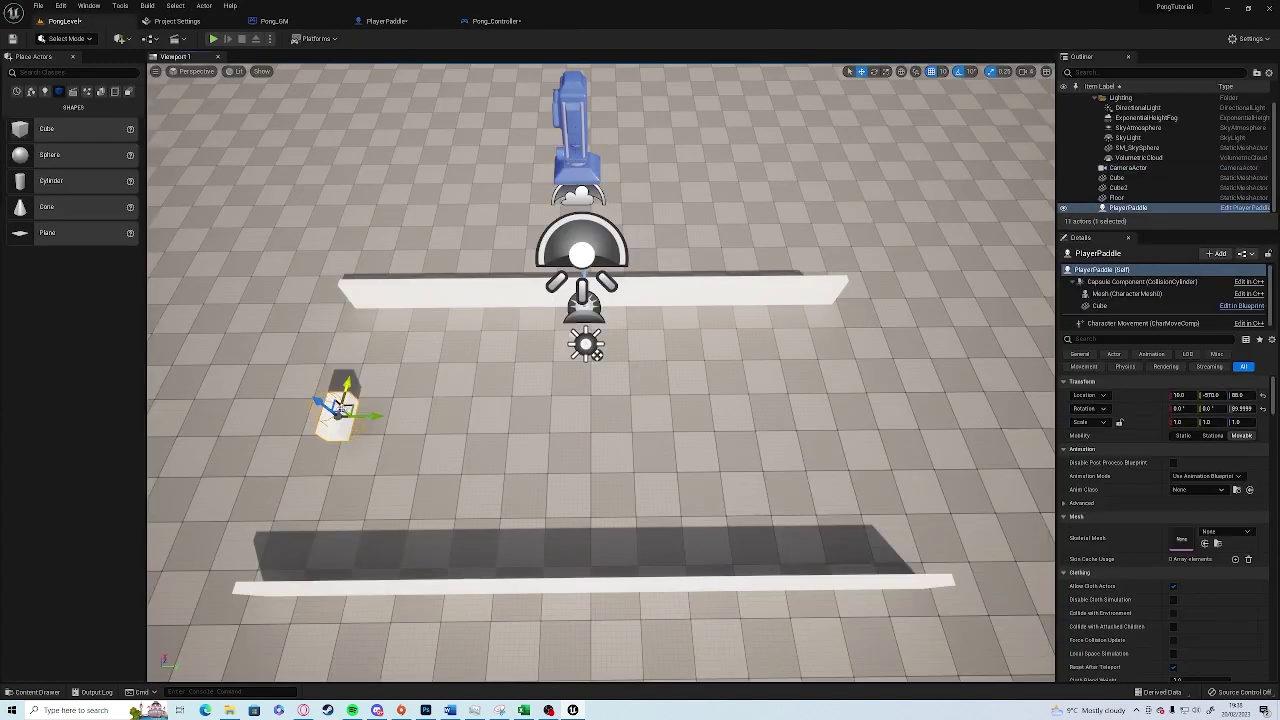
{"action": "left_click", "coordinate": [495, 21]}
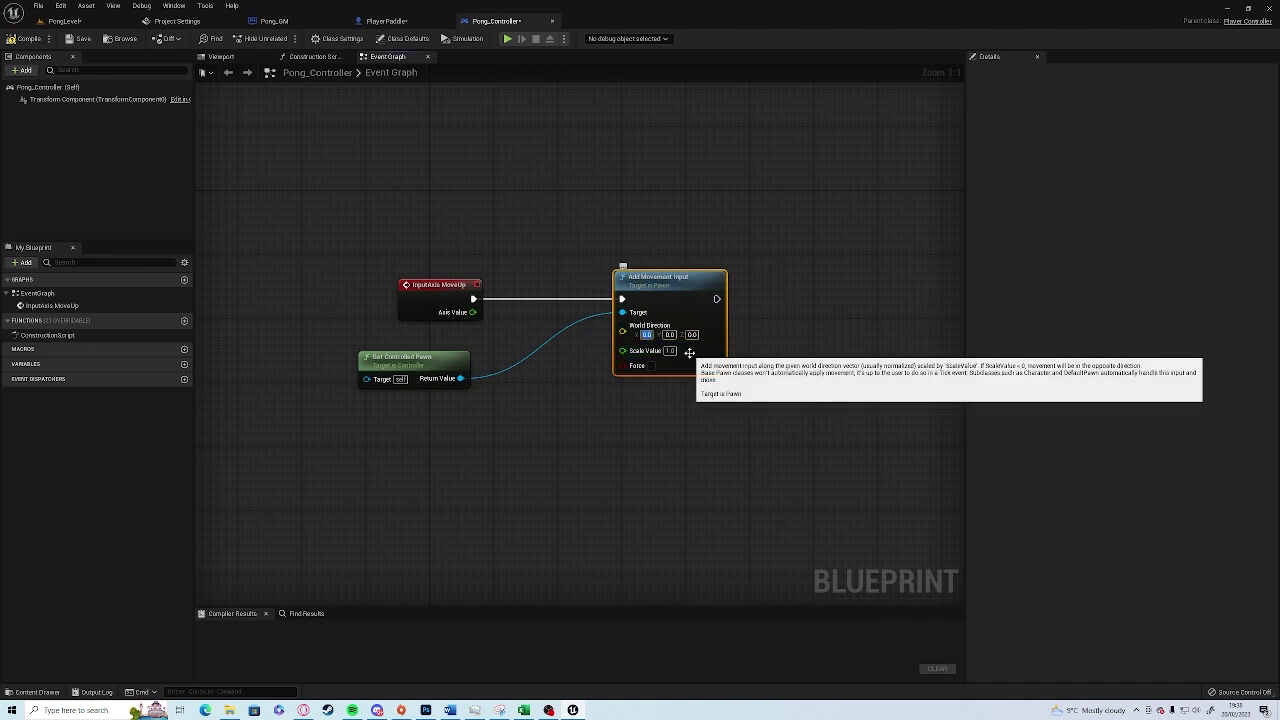
{"action": "type", "text": "1"}
{"action": "key", "text": "Return"}
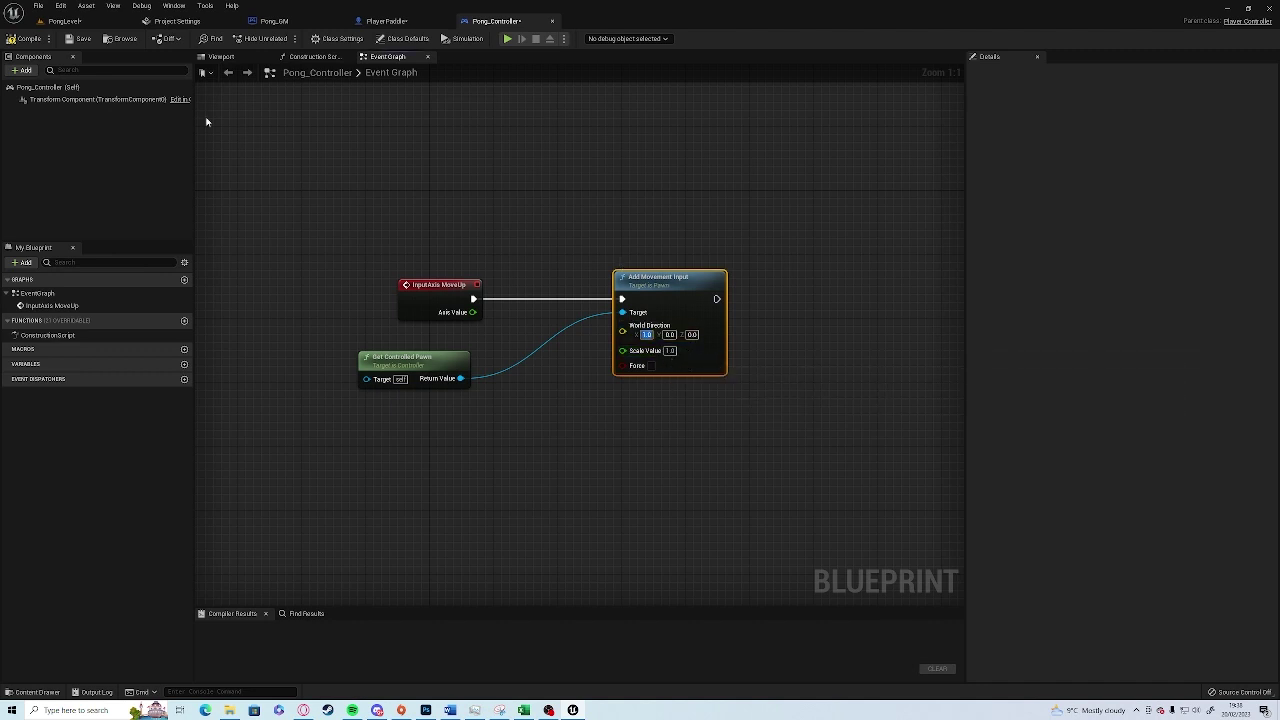
Step: Compile the Pong_Controller Blueprint and run a play session to test the paddle movement
{"action": "left_click", "coordinate": [25, 38]}
{"action": "left_click", "coordinate": [507, 38]}
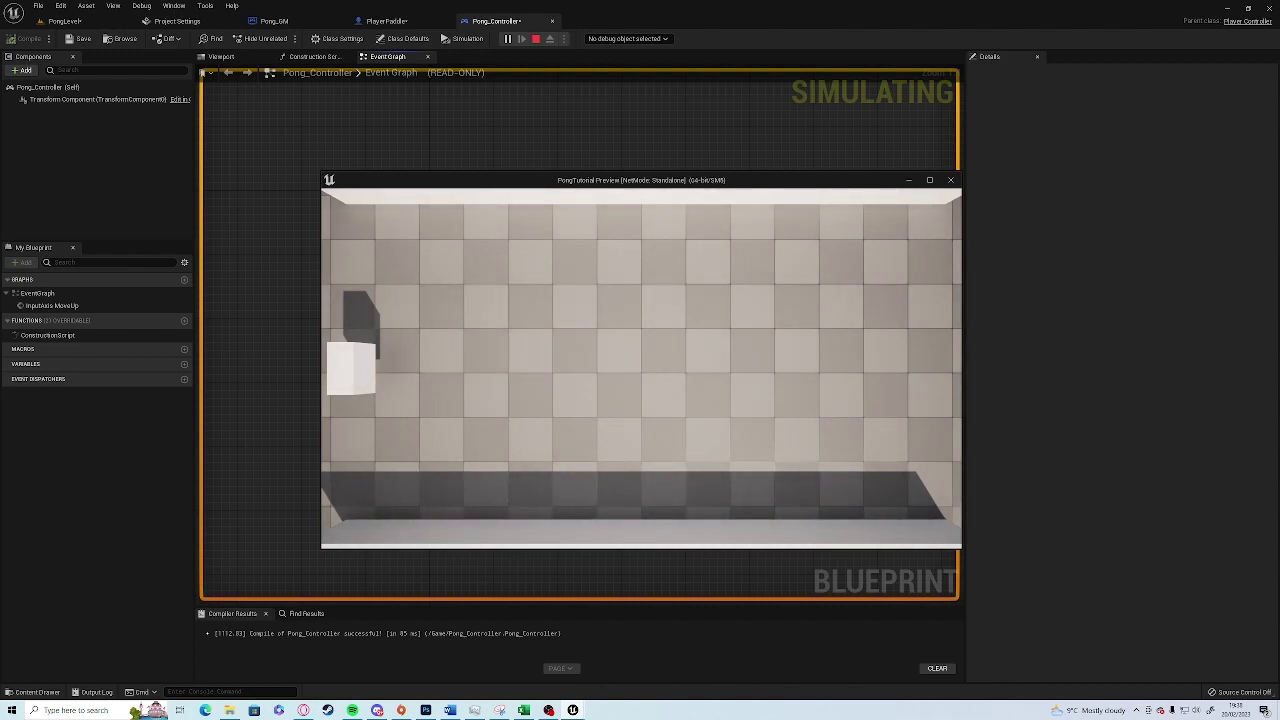
{"action": "key", "text": "Escape"}
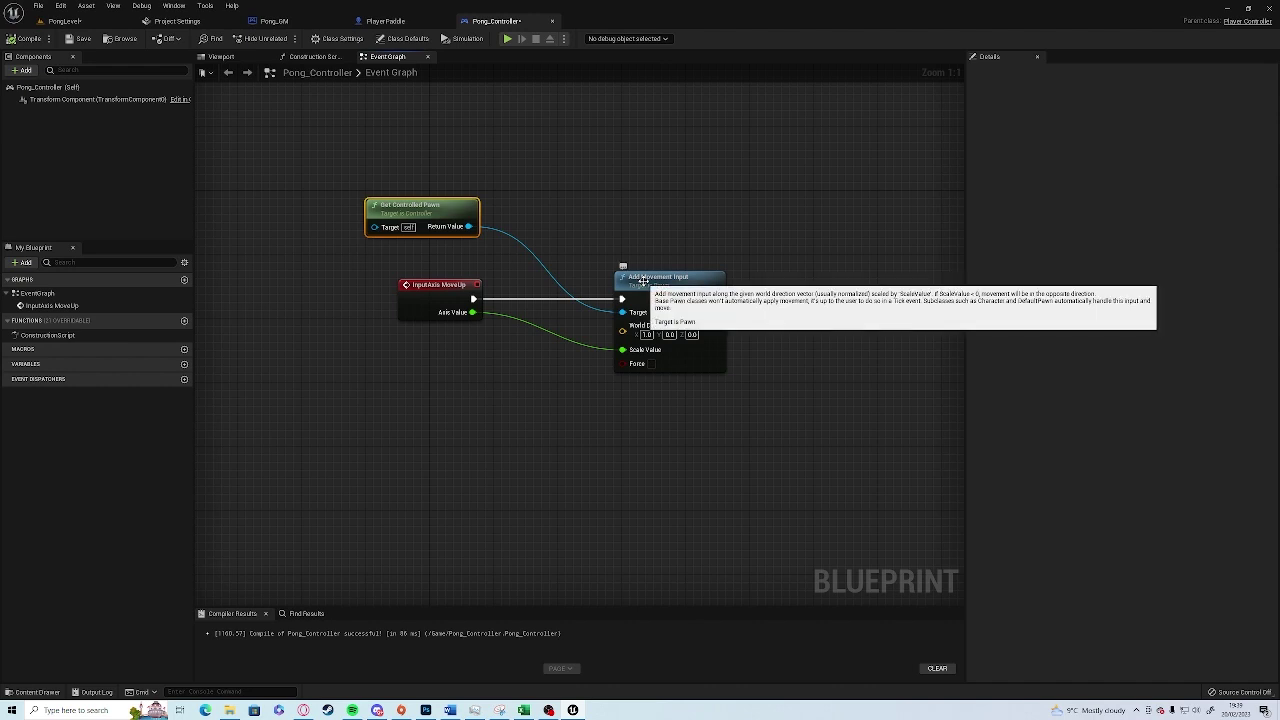
{"action": "left_click", "coordinate": [644, 283]}
{"action": "key", "text": "F9"}
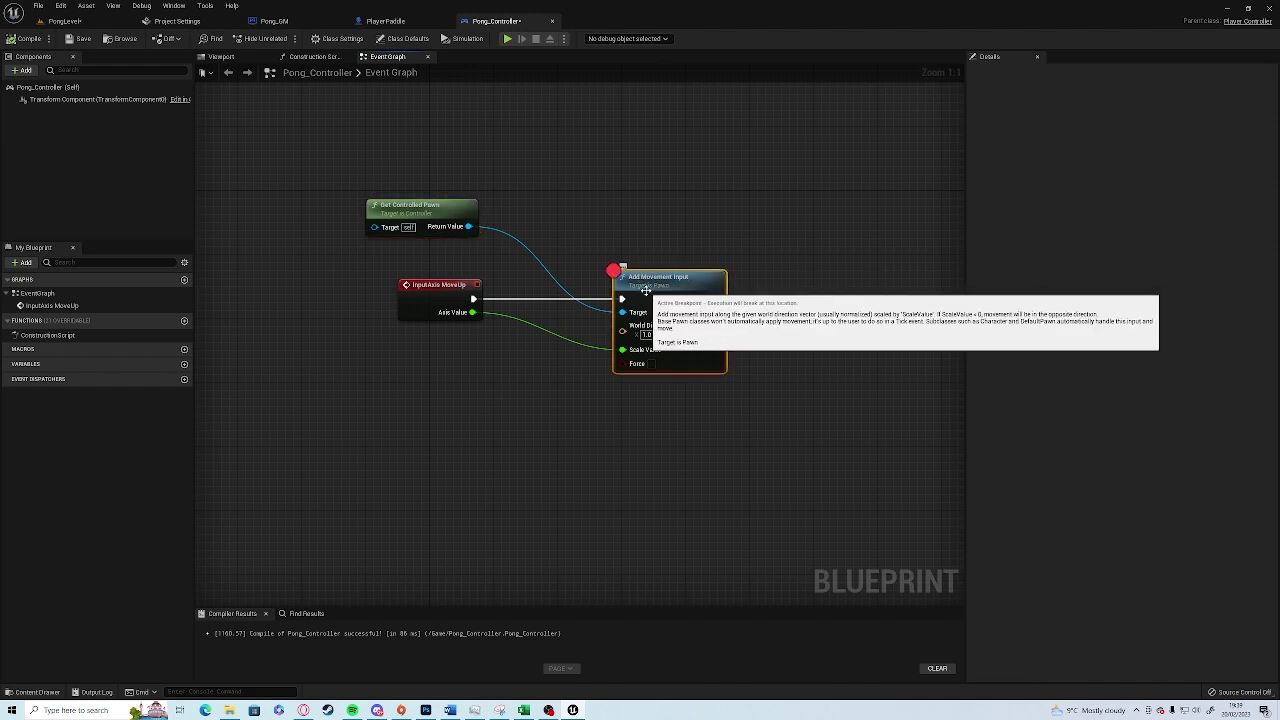
{"action": "key", "text": "F9"}
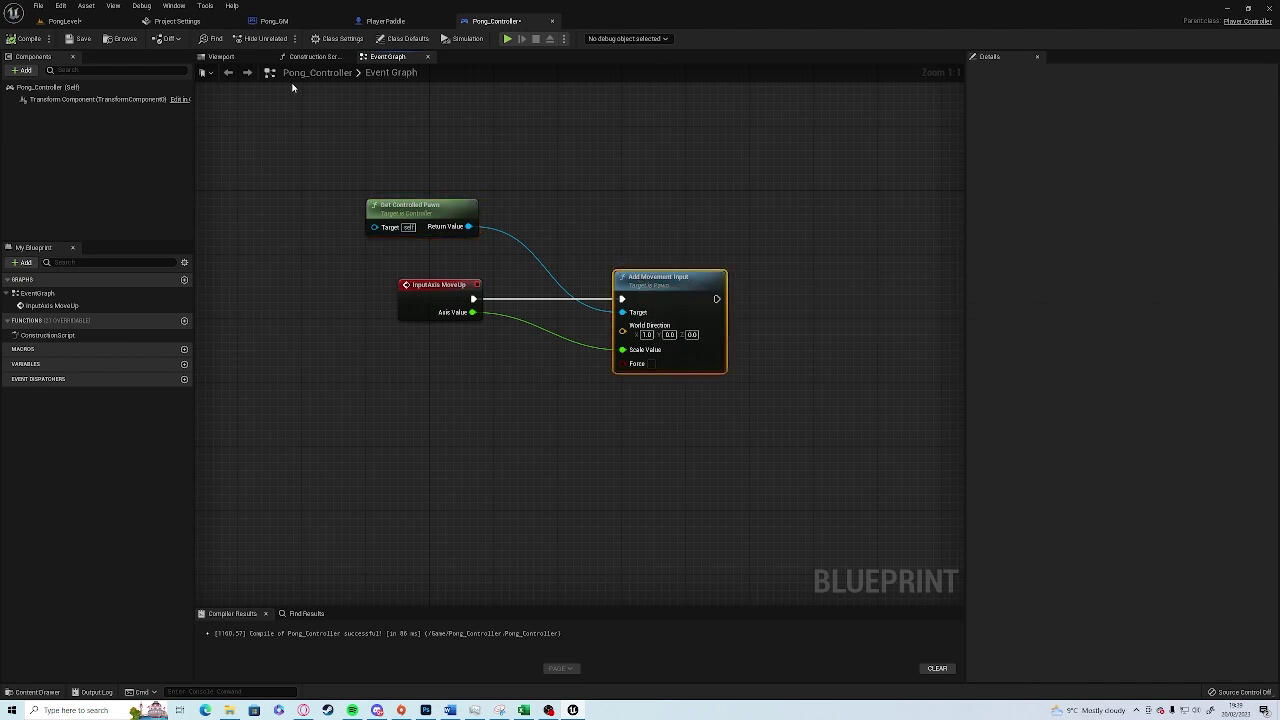
Step: Set the project's GameModeBase class to Pong_GM from the PongLevel editor
{"action": "left_click", "coordinate": [65, 21]}
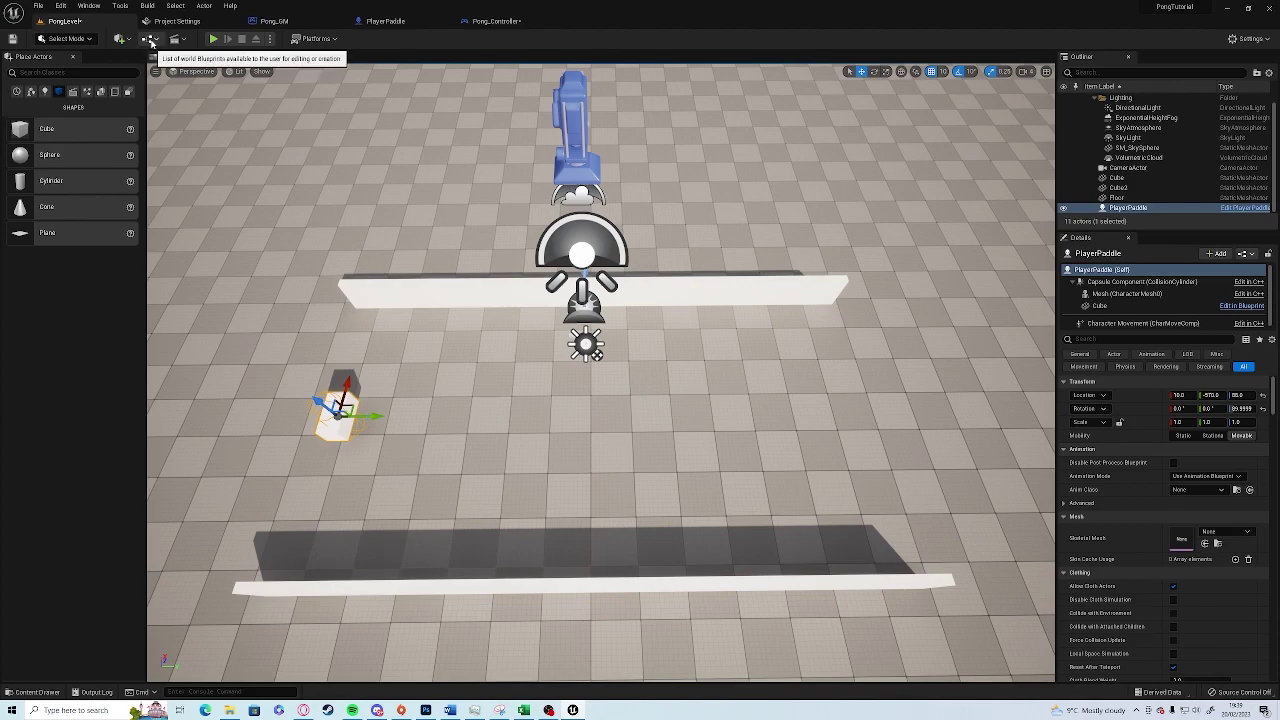
{"action": "left_click", "coordinate": [151, 41]}
{"action": "mouse_move", "coordinate": [242, 137]}
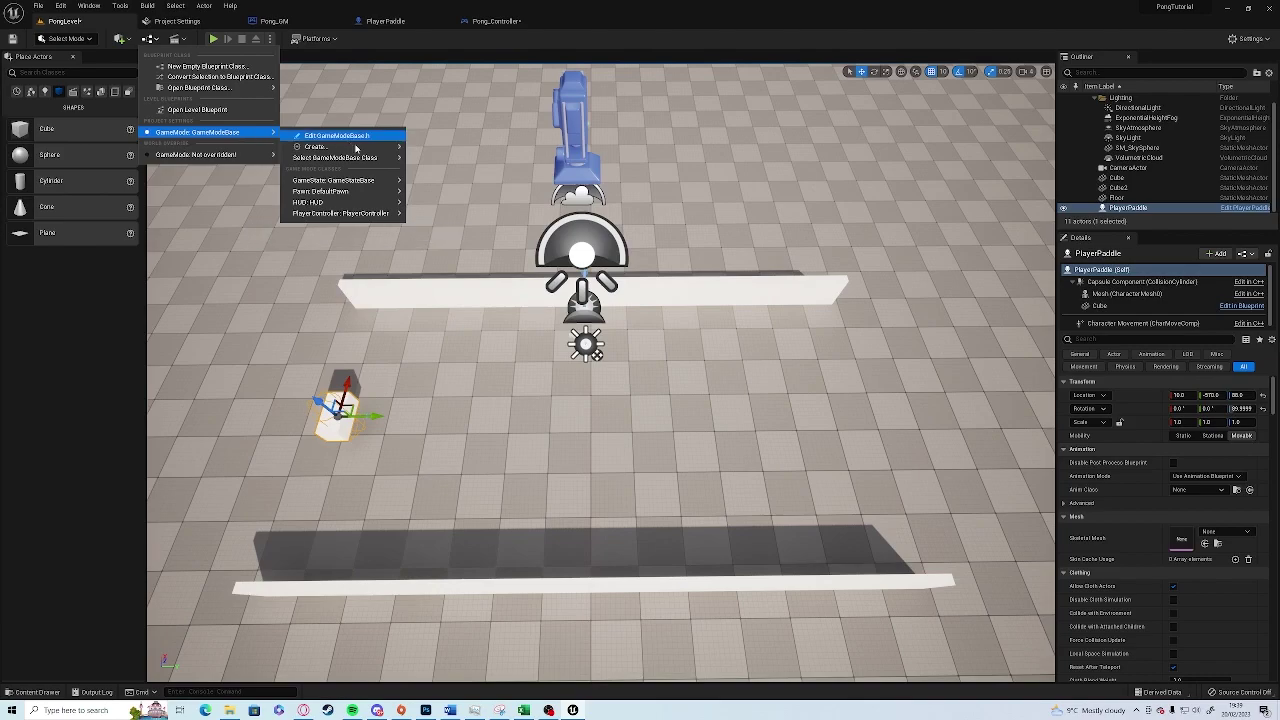
{"action": "mouse_move", "coordinate": [390, 158]}
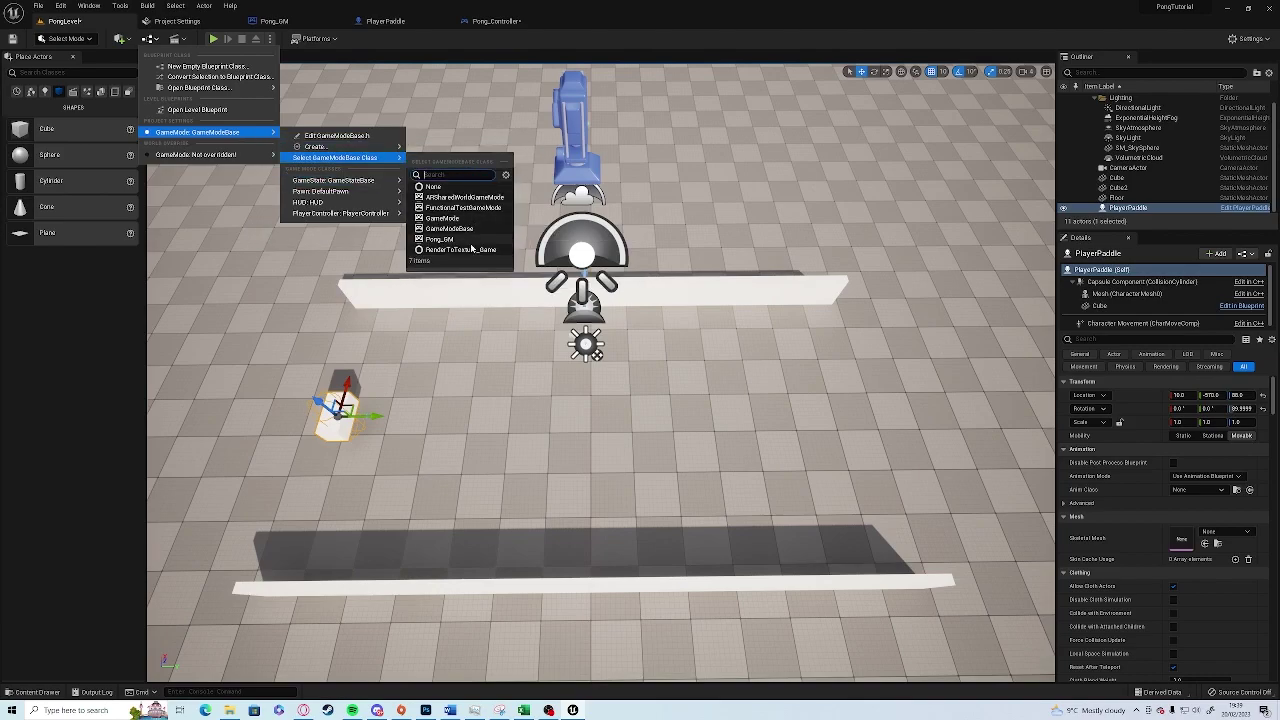
{"action": "left_click", "coordinate": [438, 239]}
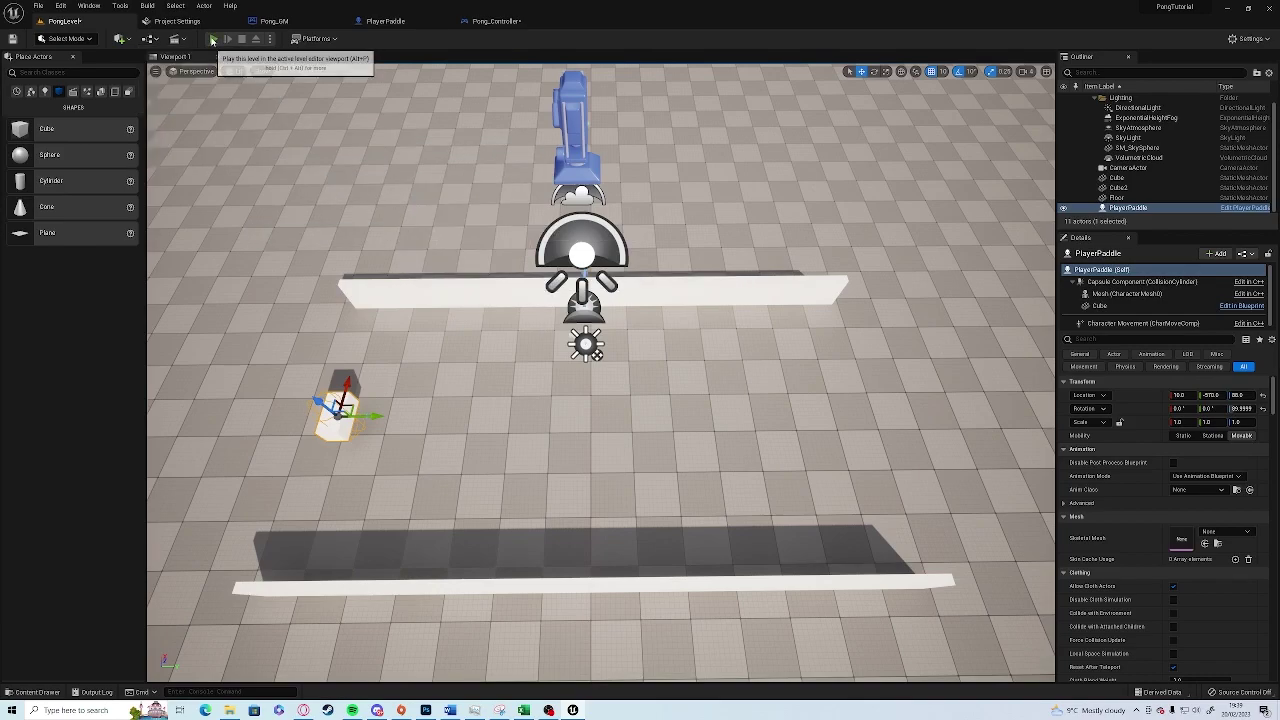
Step: Play PongLevel and test moving the paddle up and down between the two walls, ending the session after the test
{"action": "left_click", "coordinate": [213, 38]}
{"action": "key", "text": "s"}
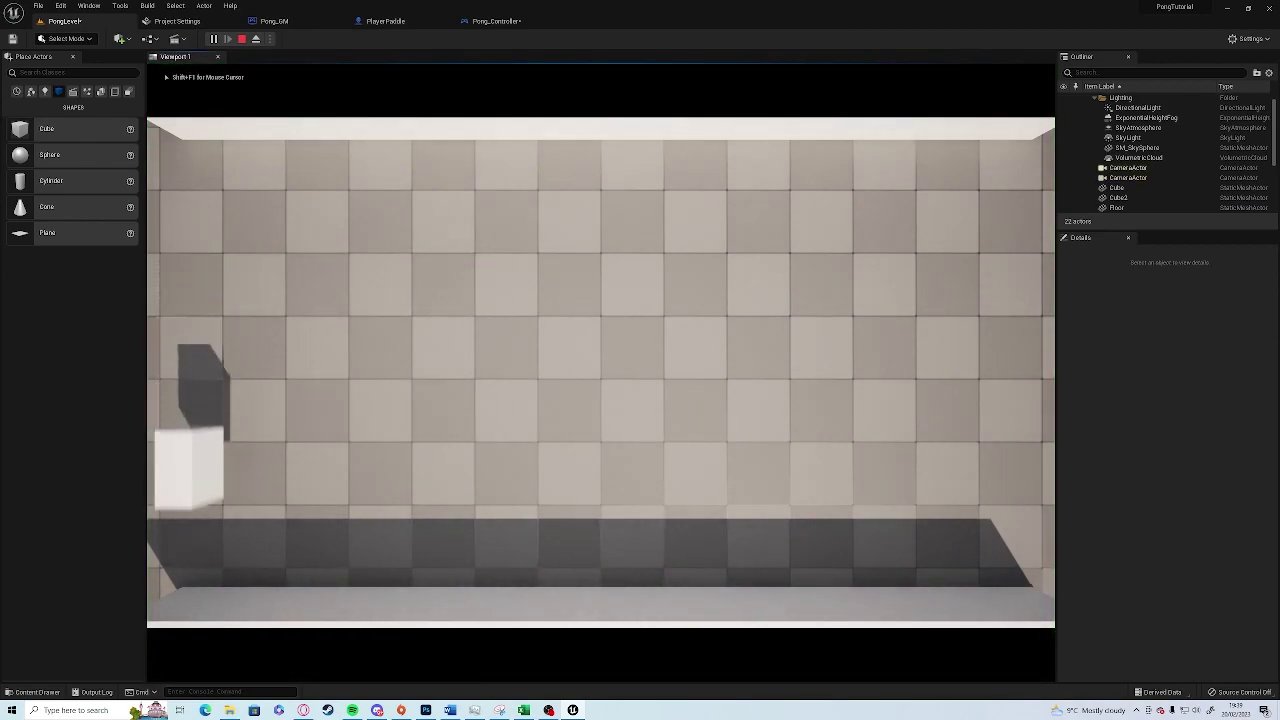
{"action": "key", "text": "w"}
{"action": "key", "text": "s"}
{"action": "key", "text": "s"}
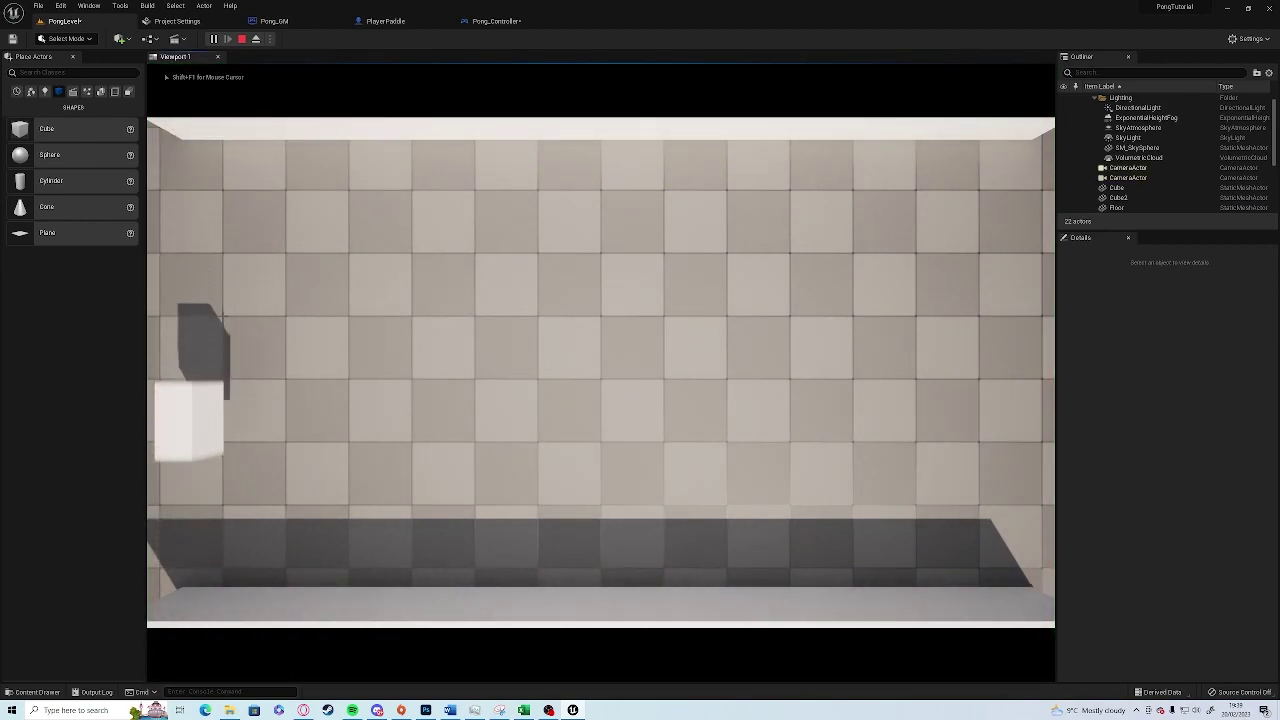
{"action": "key", "text": "w"}
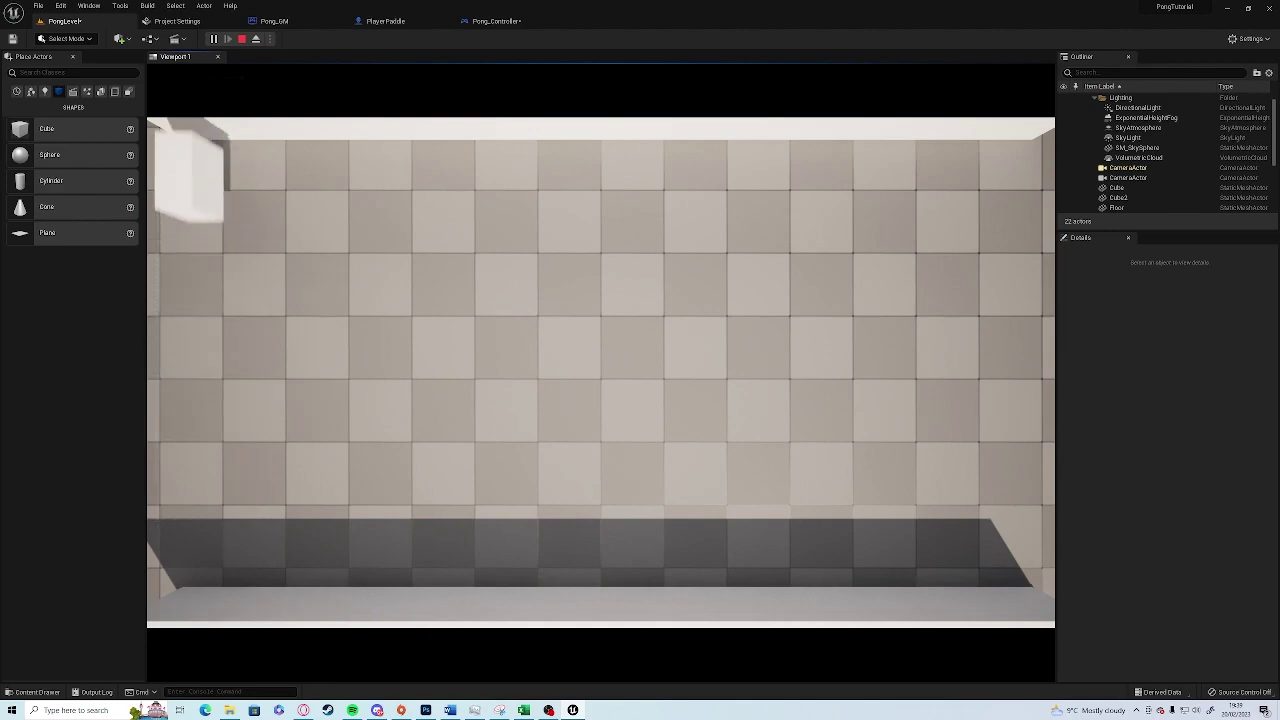
{"action": "key", "text": "s"}
{"action": "key", "text": "w"}
{"action": "key", "text": "s"}
{"action": "key", "text": "s"}
{"action": "key", "text": "w"}
{"action": "key", "text": "Escape"}
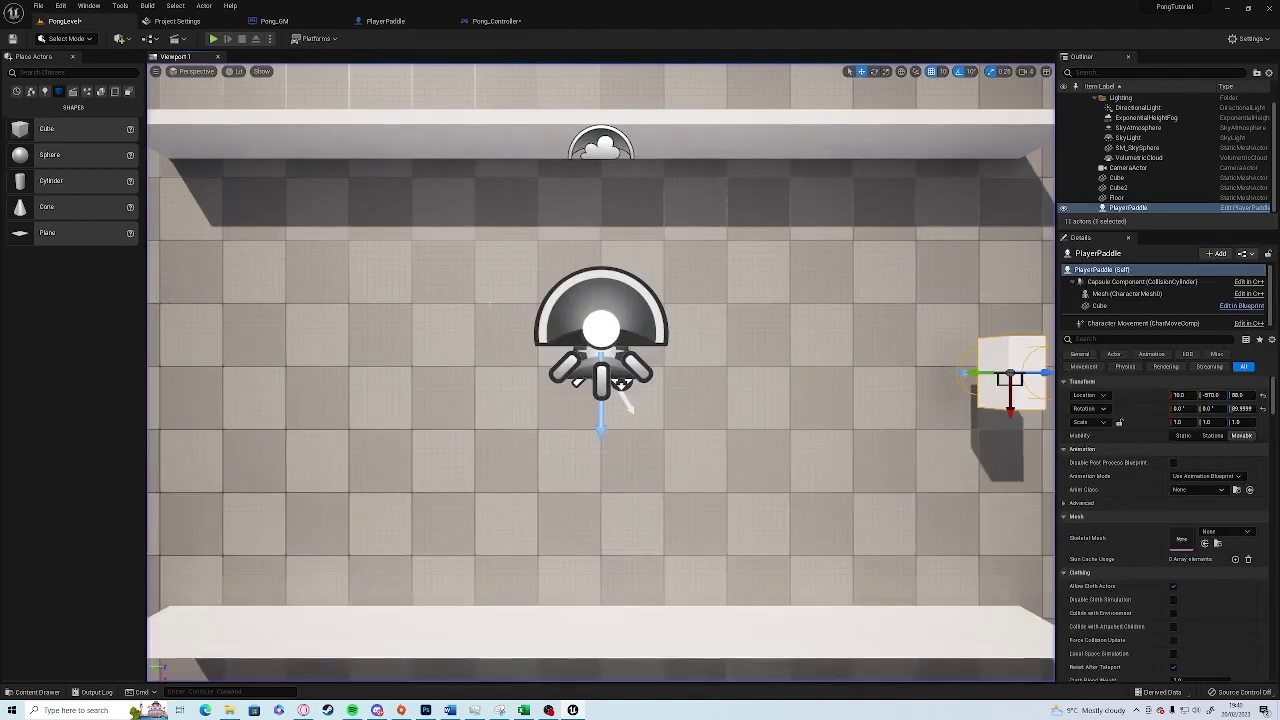
Step: Delete Event BeginPlay and Event ActorBeginOverlap from the PlayerPaddle Event Graph and reposition the Event Tick node
{"action": "left_click", "coordinate": [392, 21]}
{"action": "left_click", "coordinate": [390, 58]}
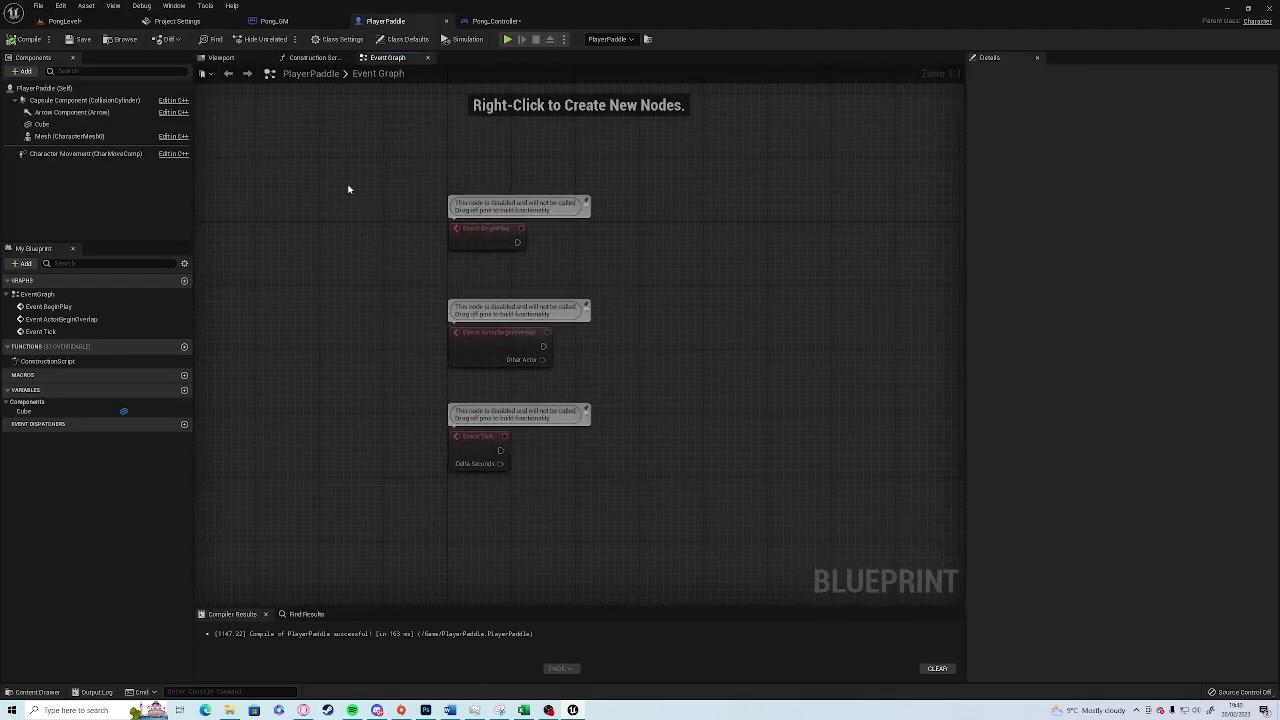
{"action": "left_click_drag", "start_coordinate": [338, 164], "coordinate": [621, 500]}
{"action": "left_click", "coordinate": [566, 453]}
{"action": "left_click_drag", "start_coordinate": [396, 404], "coordinate": [630, 222]}
{"action": "key", "text": "Delete"}
{"action": "left_click_drag", "start_coordinate": [480, 440], "coordinate": [323, 329]}
{"action": "left_click", "coordinate": [503, 332]}
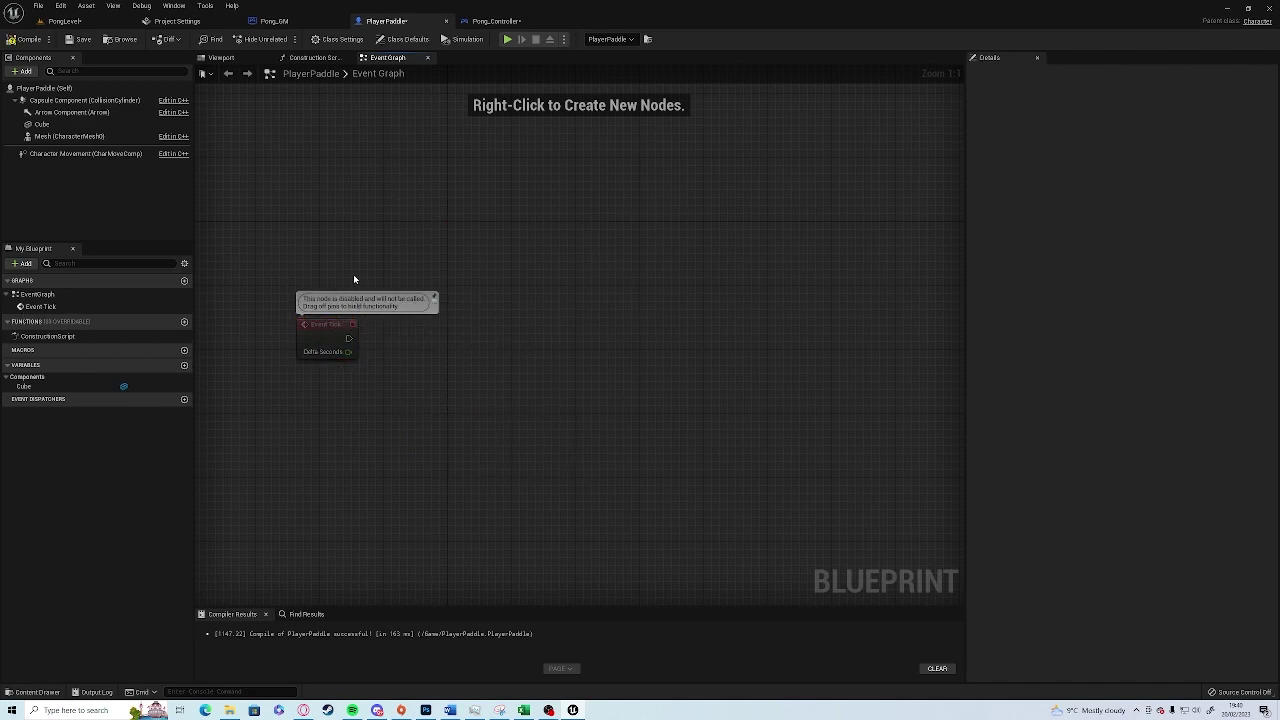
Step: Add a Get Actor Location node below Event Tick and split its return value into X, Y and Z pins
{"action": "right_click", "coordinate": [404, 414]}
{"action": "type", "text": "getactorl"}
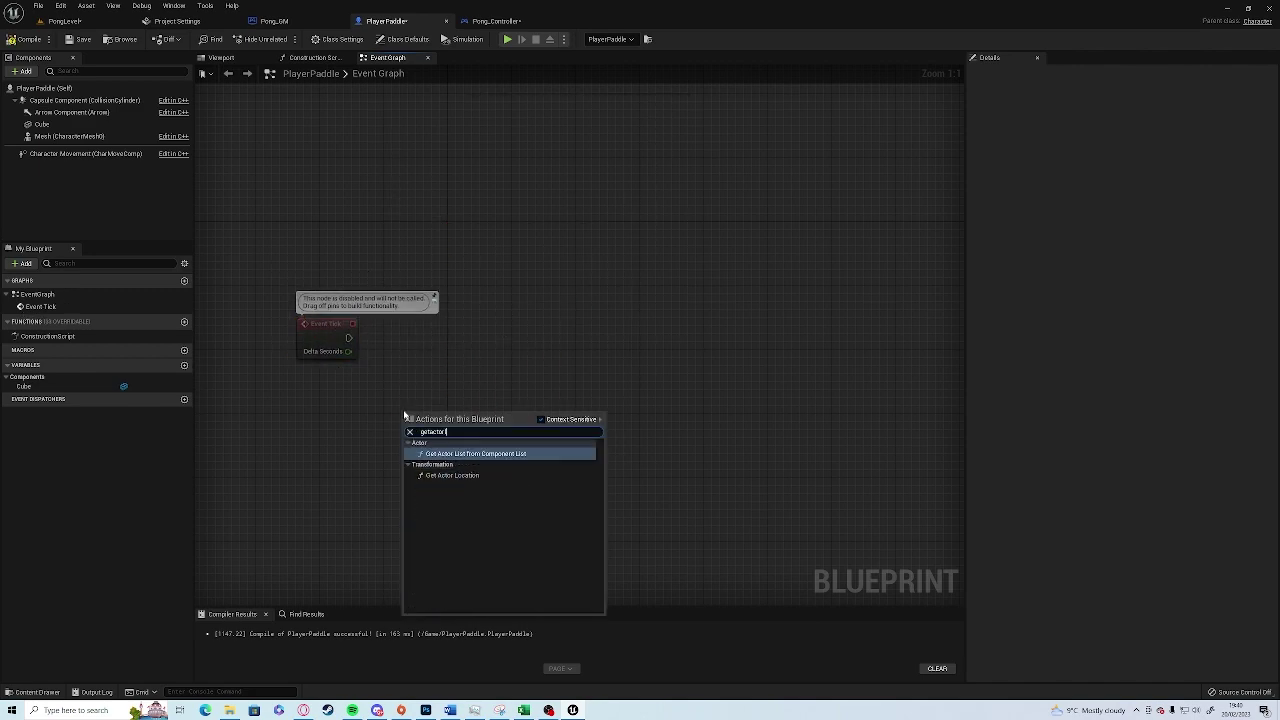
{"action": "key", "text": "Down"}
{"action": "key", "text": "Return"}
{"action": "left_click_drag", "start_coordinate": [458, 424], "coordinate": [305, 408]}
{"action": "right_click", "coordinate": [352, 426]}
{"action": "left_click", "coordinate": [388, 458]}
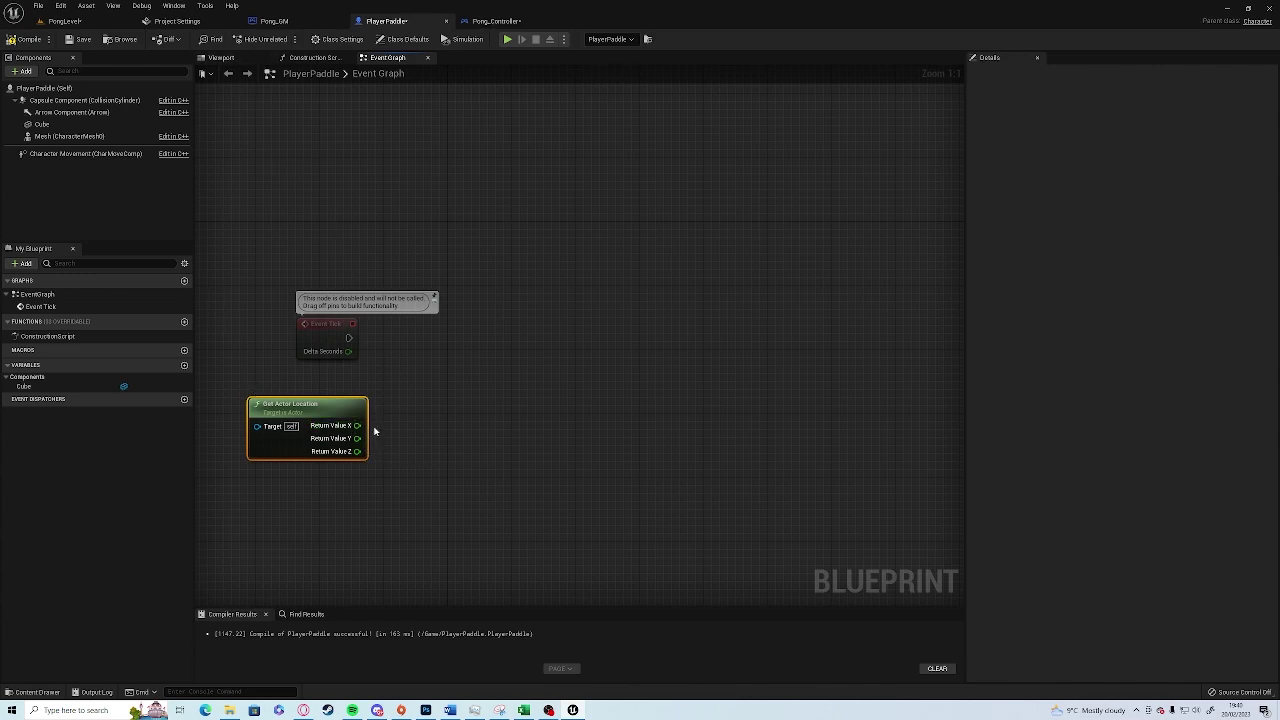
Step: Add a Greater comparison node fed by the actor location's Return Value X
{"action": "left_click_drag", "start_coordinate": [357, 427], "coordinate": [444, 427]}
{"action": "left_click", "coordinate": [381, 209]}
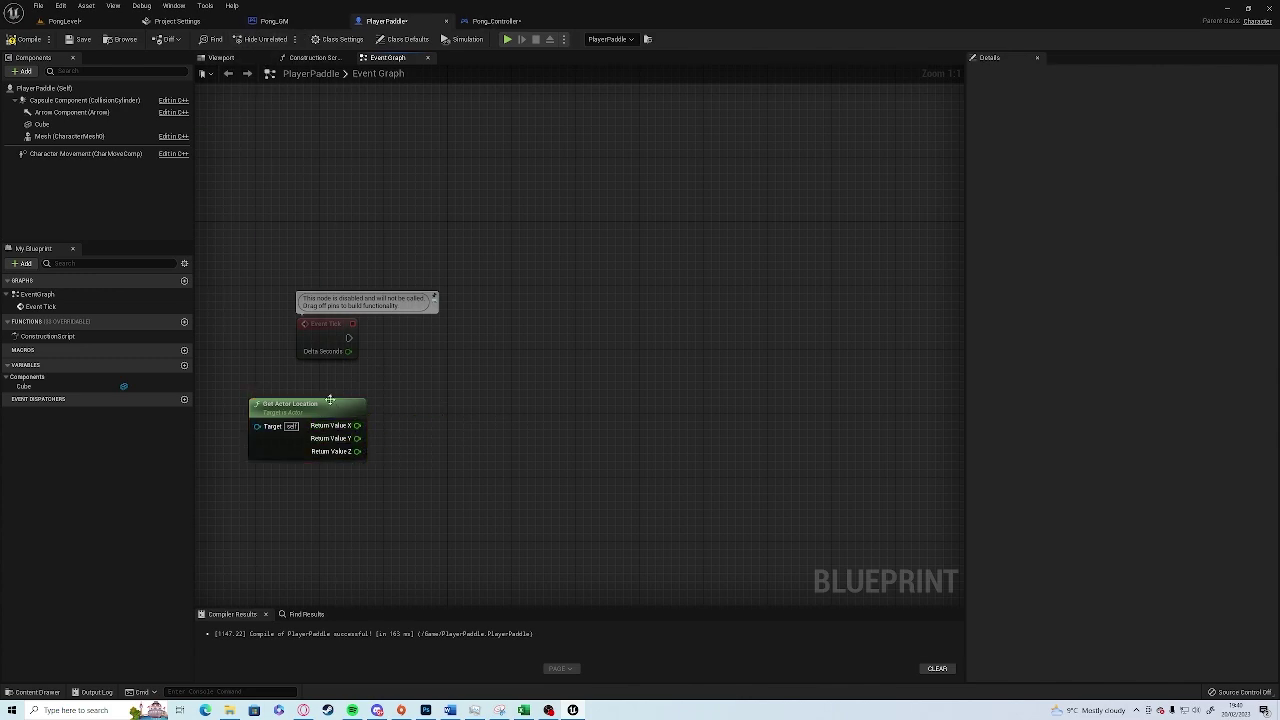
{"action": "left_click_drag", "start_coordinate": [357, 425], "coordinate": [433, 425]}
{"action": "type", "text": ">"}
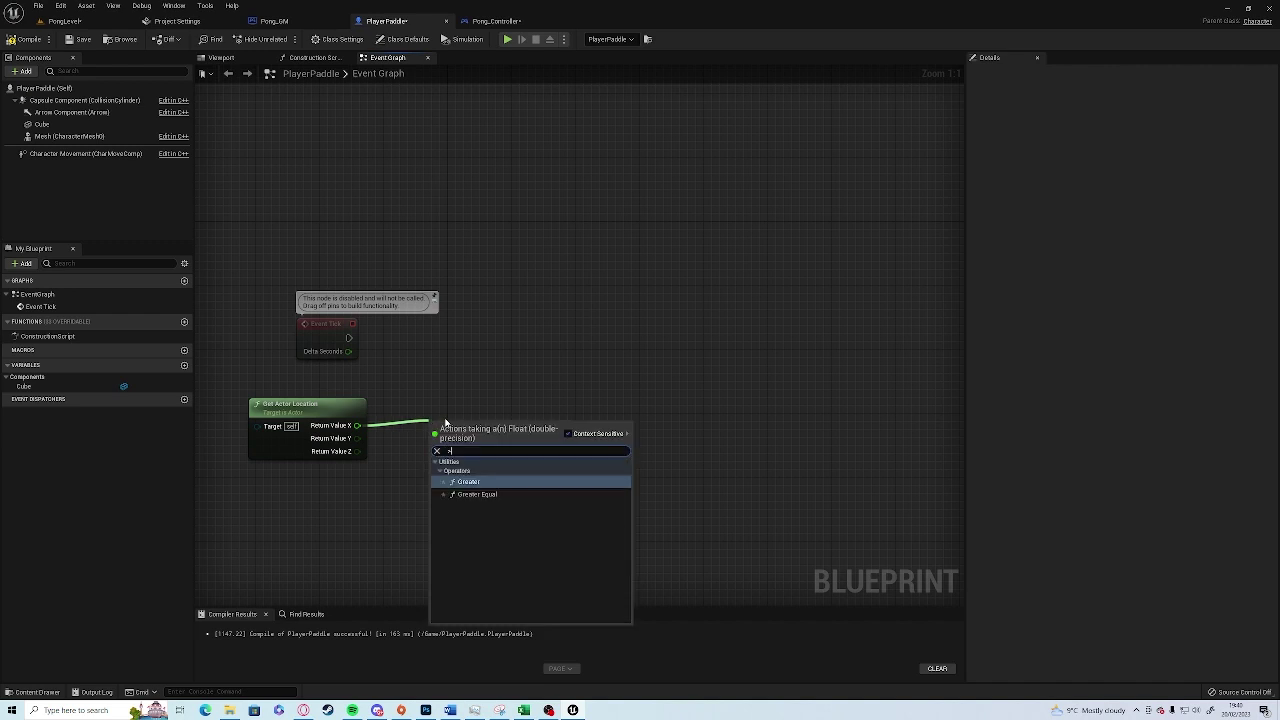
{"action": "key", "text": "Return"}
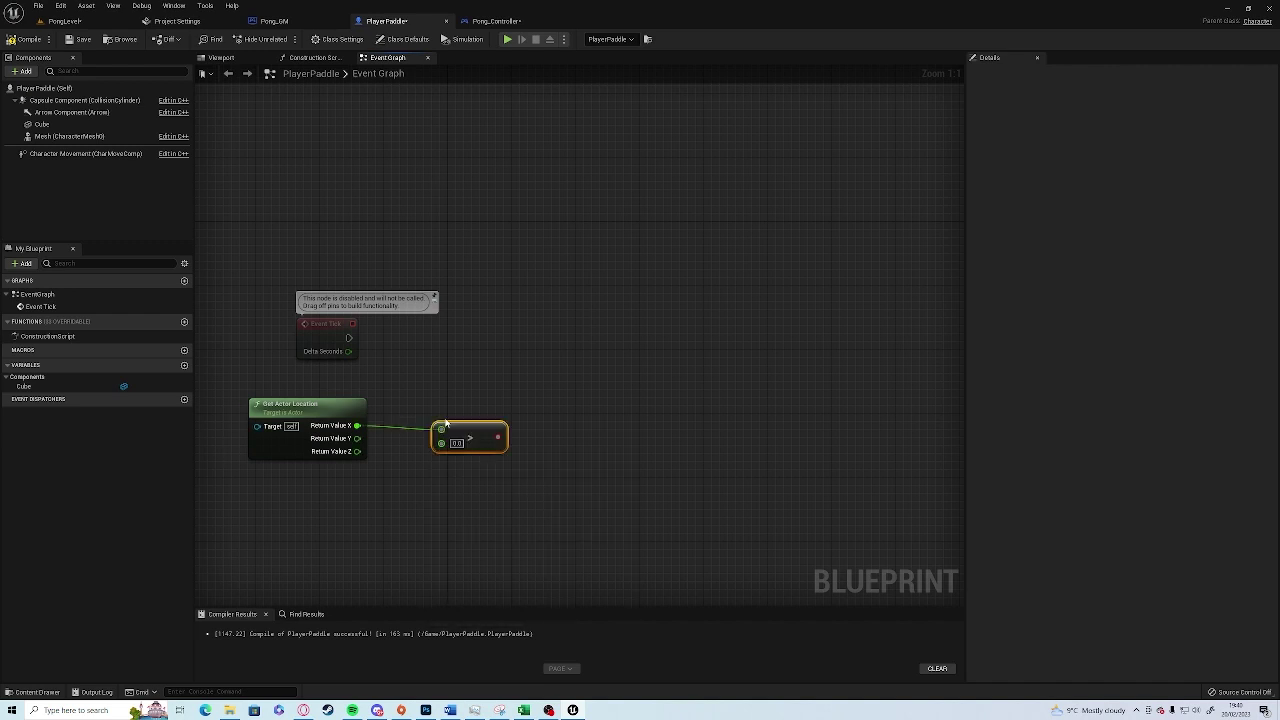
Step: Add a Branch node run by Event Tick, with the Greater comparison as its condition
{"action": "key", "text": "b"}
{"action": "left_click", "coordinate": [542, 346]}
{"action": "left_click_drag", "start_coordinate": [348, 338], "coordinate": [586, 338]}
{"action": "left_click_drag", "start_coordinate": [497, 437], "coordinate": [477, 385]}
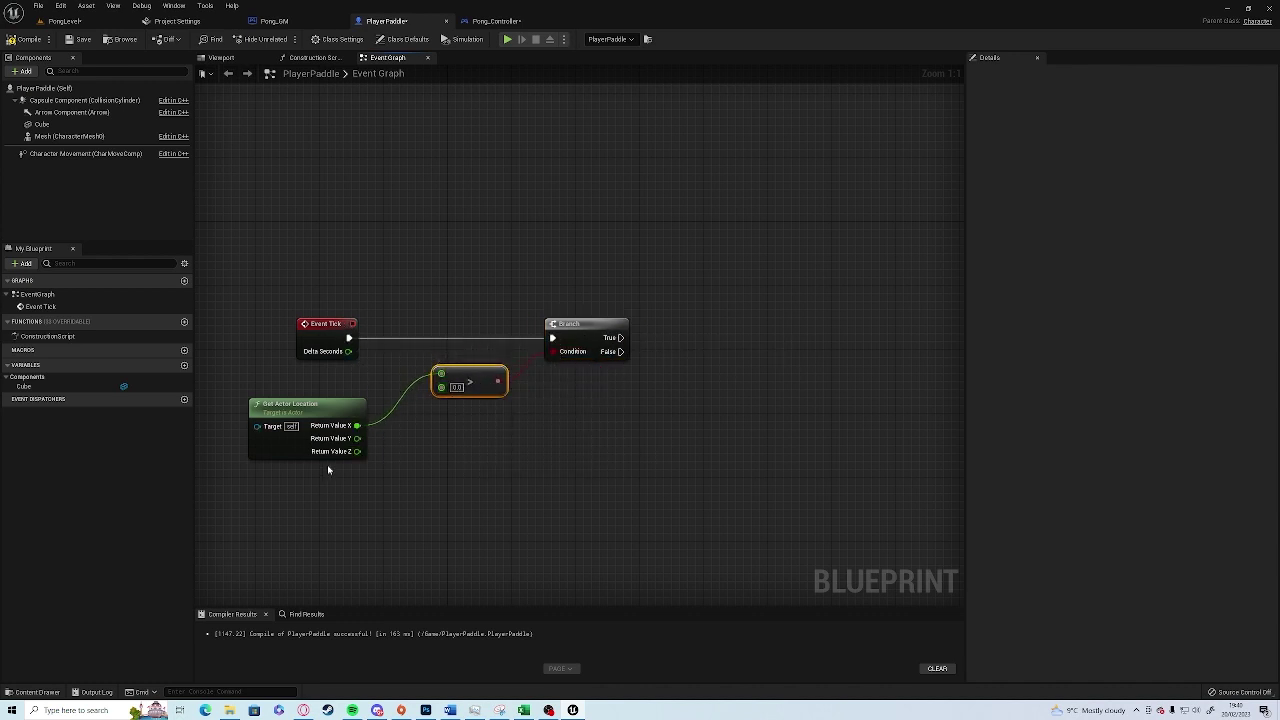
Step: Add a Less comparison node fed by the actor location's Return Value X
{"action": "left_click_drag", "start_coordinate": [359, 426], "coordinate": [439, 460]}
{"action": "type", "text": "<"}
{"action": "key", "text": "Return"}
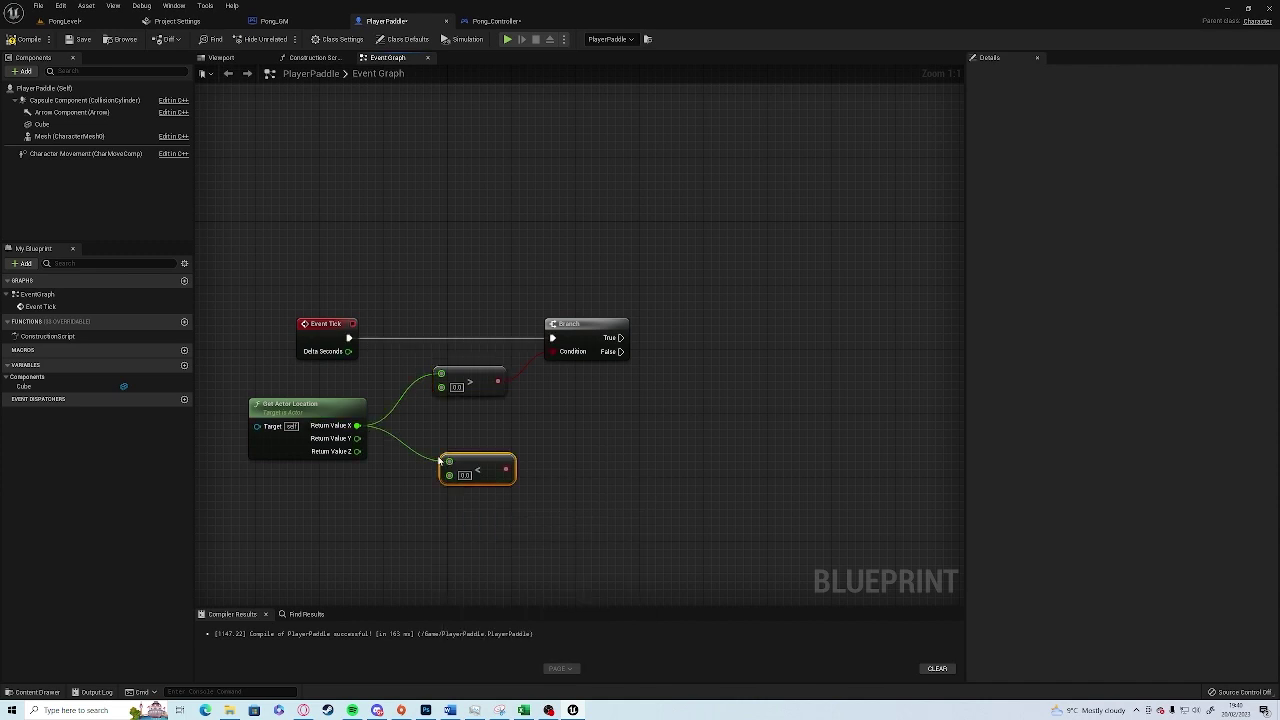
Step: Add a second Branch run from the first Branch's False output, using the Less comparison as its condition, and align the nodes
{"action": "key", "text": "b"}
{"action": "left_click", "coordinate": [595, 410]}
{"action": "left_click_drag", "start_coordinate": [506, 469], "coordinate": [614, 439]}
{"action": "left_click_drag", "start_coordinate": [614, 434], "coordinate": [562, 417]}
{"action": "left_click_drag", "start_coordinate": [624, 354], "coordinate": [553, 410]}
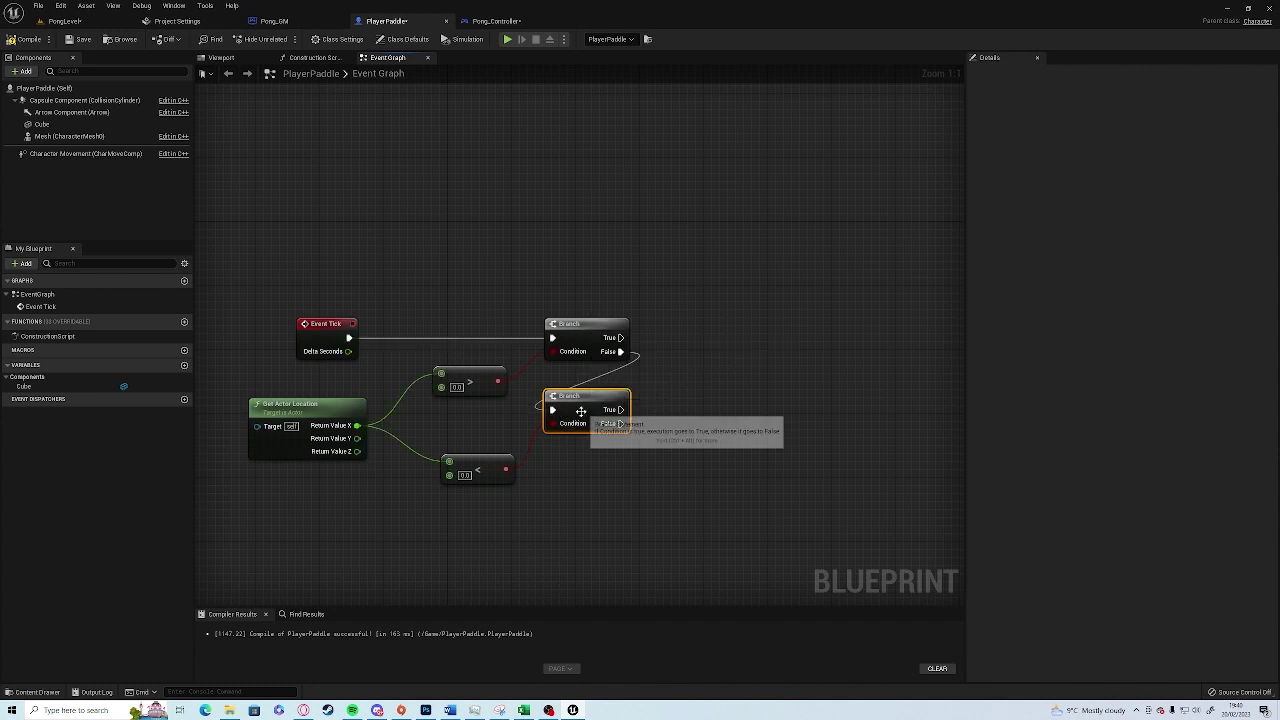
{"action": "left_click_drag", "start_coordinate": [482, 470], "coordinate": [473, 443]}
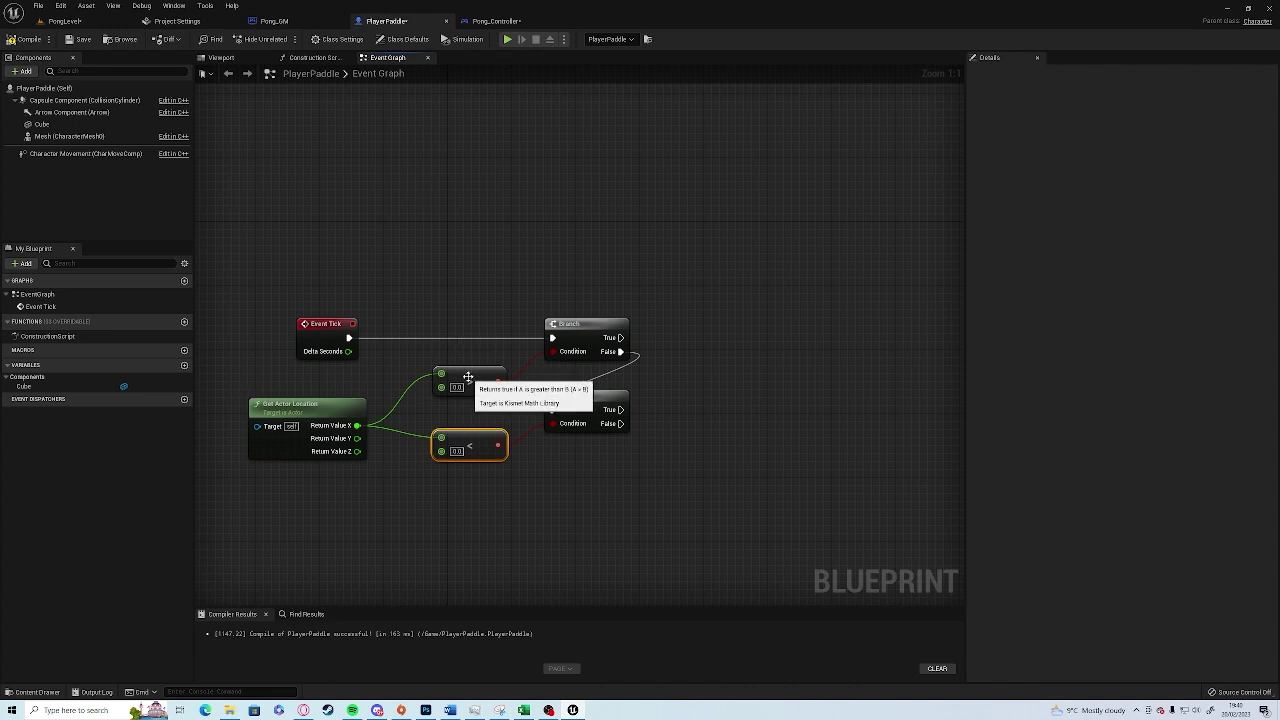
{"action": "left_click", "coordinate": [451, 498]}
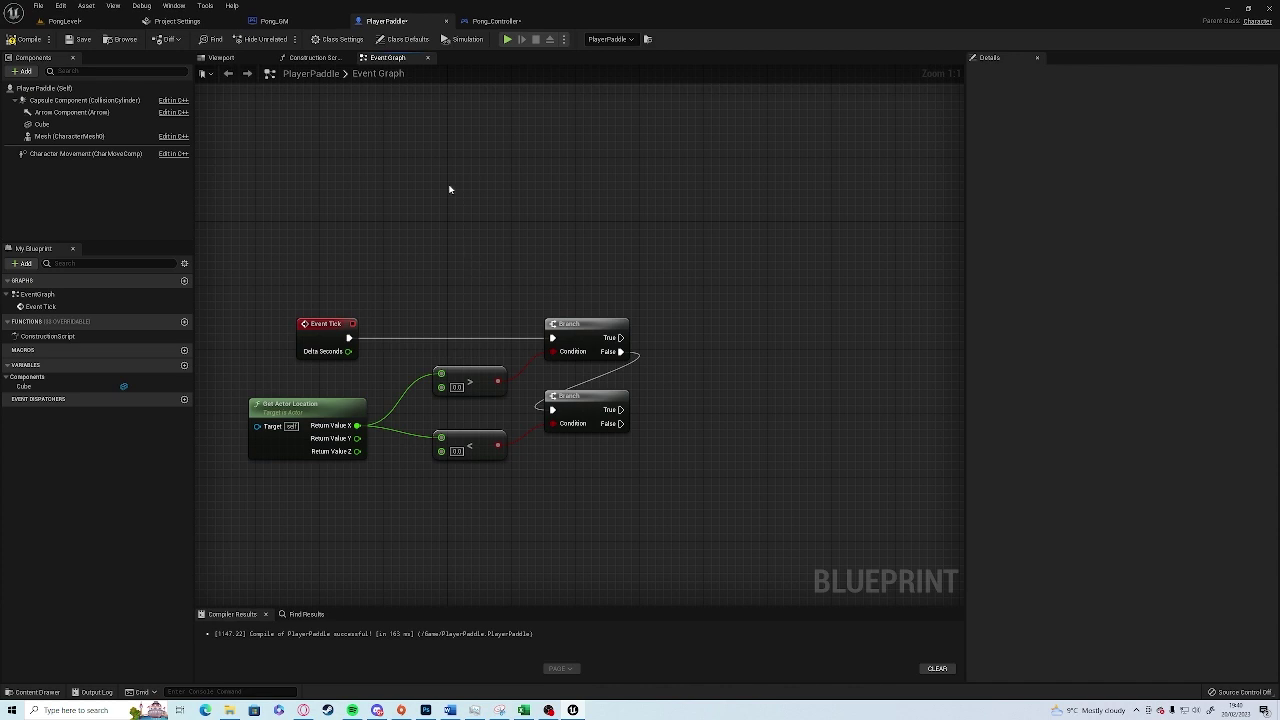
Step: Move the PlayerPaddle along its X axis in PongLevel until it sits close to the far wall
{"action": "left_click", "coordinate": [77, 24]}
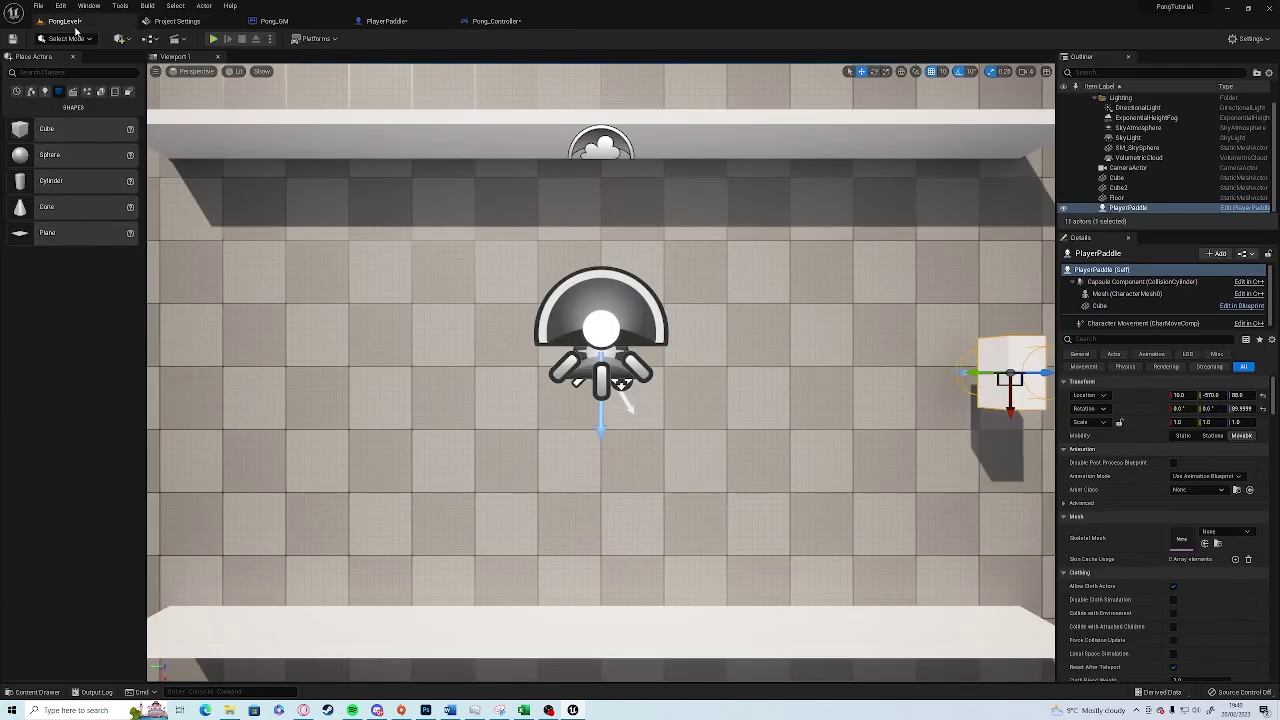
{"action": "right_click_drag", "start_coordinate": [675, 421], "coordinate": [985, 405]}
{"action": "key", "text": "a"}
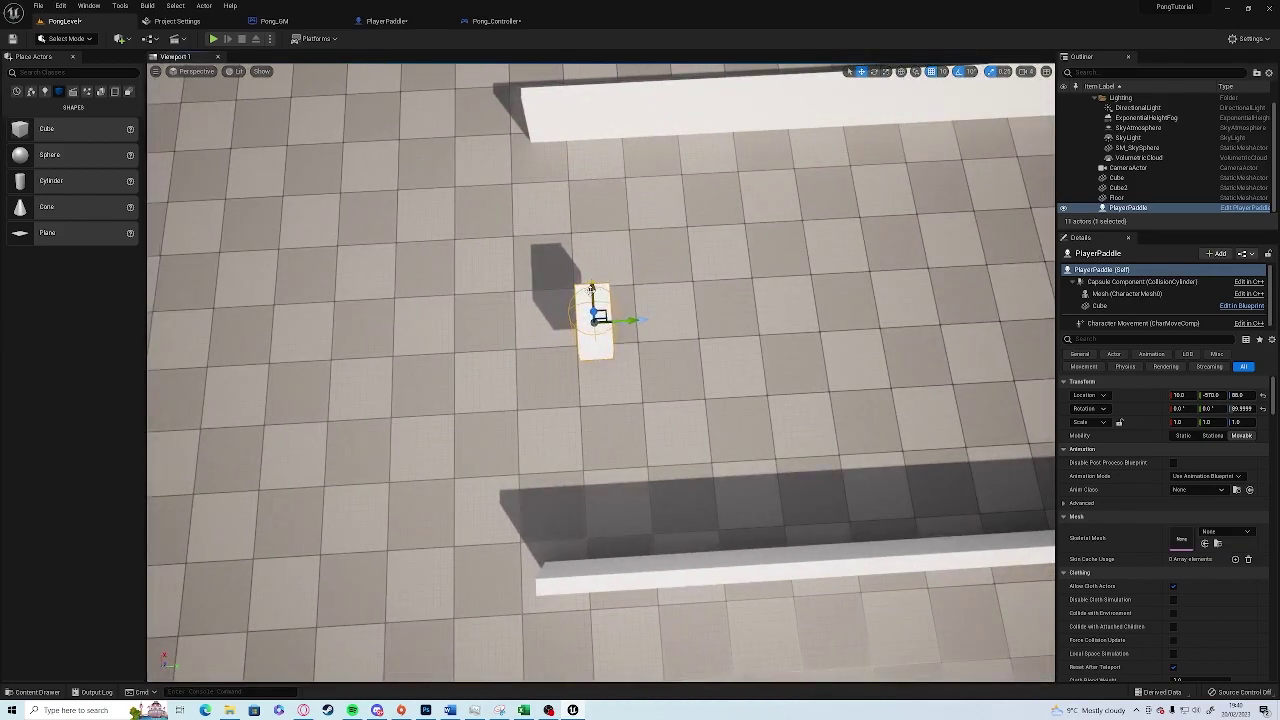
{"action": "left_click_drag", "start_coordinate": [591, 287], "coordinate": [594, 163]}
{"action": "right_click_drag", "start_coordinate": [594, 163], "coordinate": [574, 128]}
{"action": "key", "text": "w"}
{"action": "key", "text": "s"}
{"action": "left_click", "coordinate": [933, 135]}
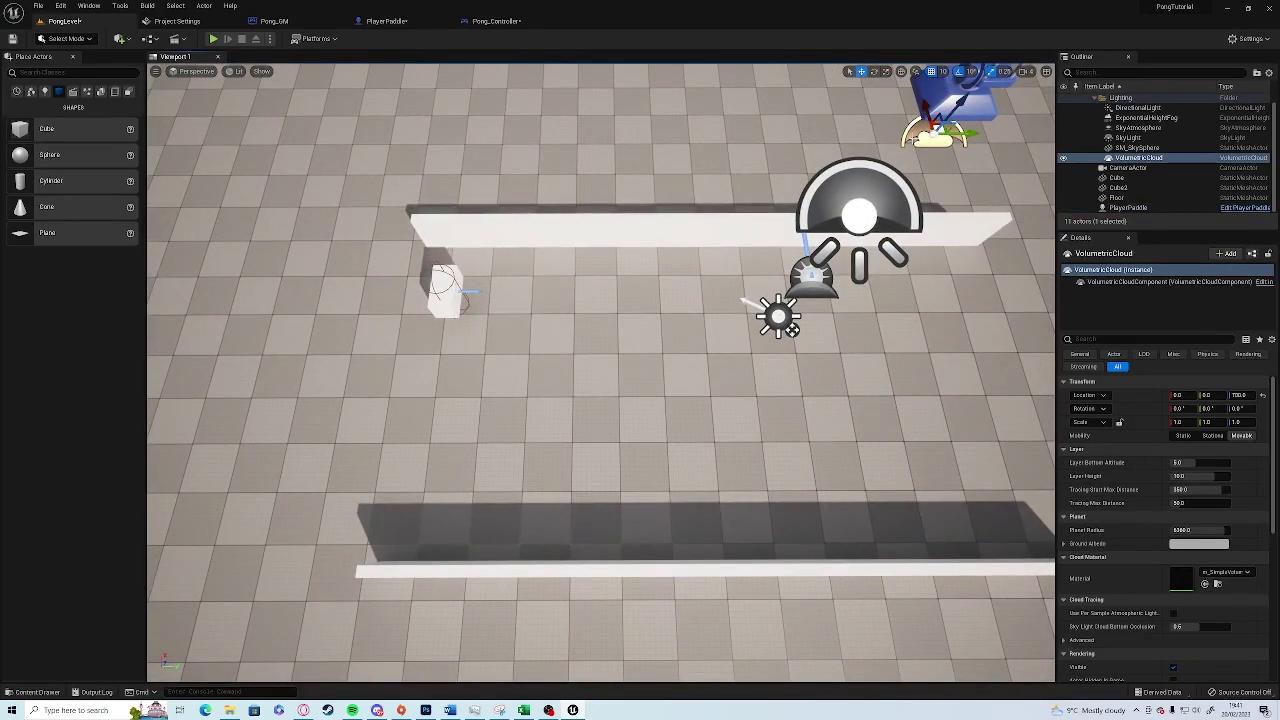
Step: With the CameraActor preview shown, move the PlayerPaddle along X to the far wall at 300, then to the near wall at -270
{"action": "left_click", "coordinate": [971, 108]}
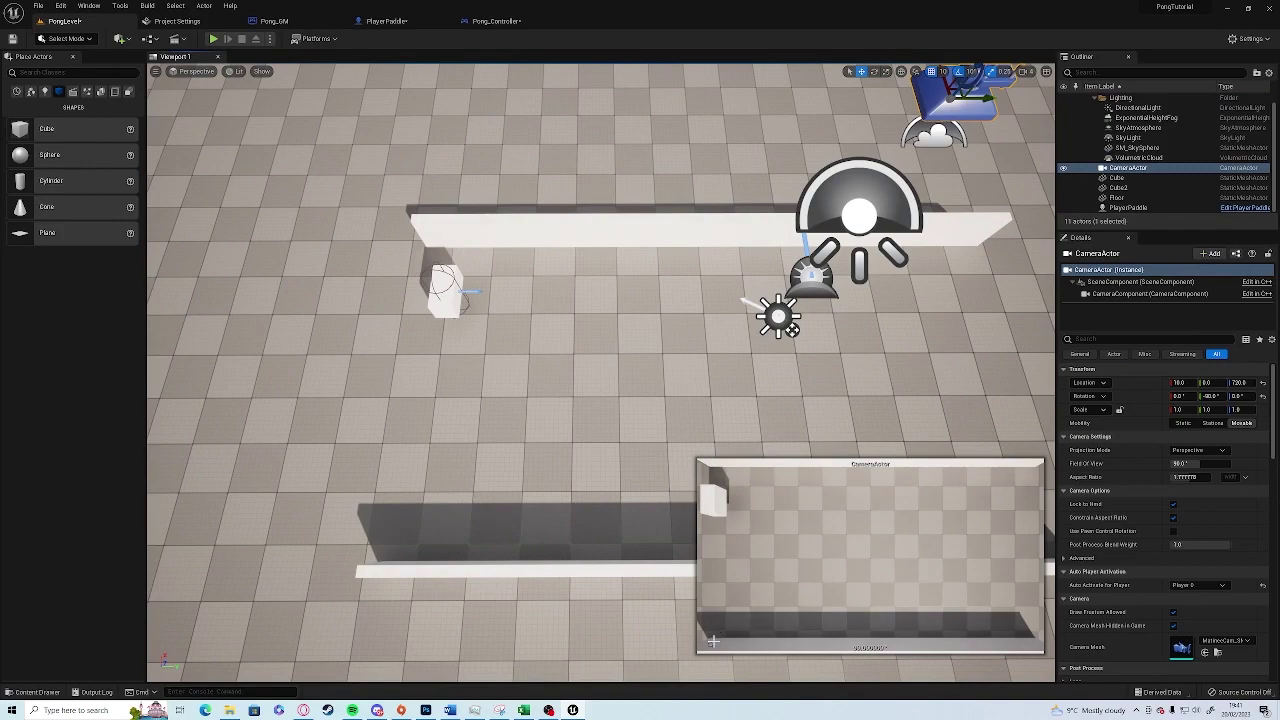
{"action": "left_click", "coordinate": [444, 276]}
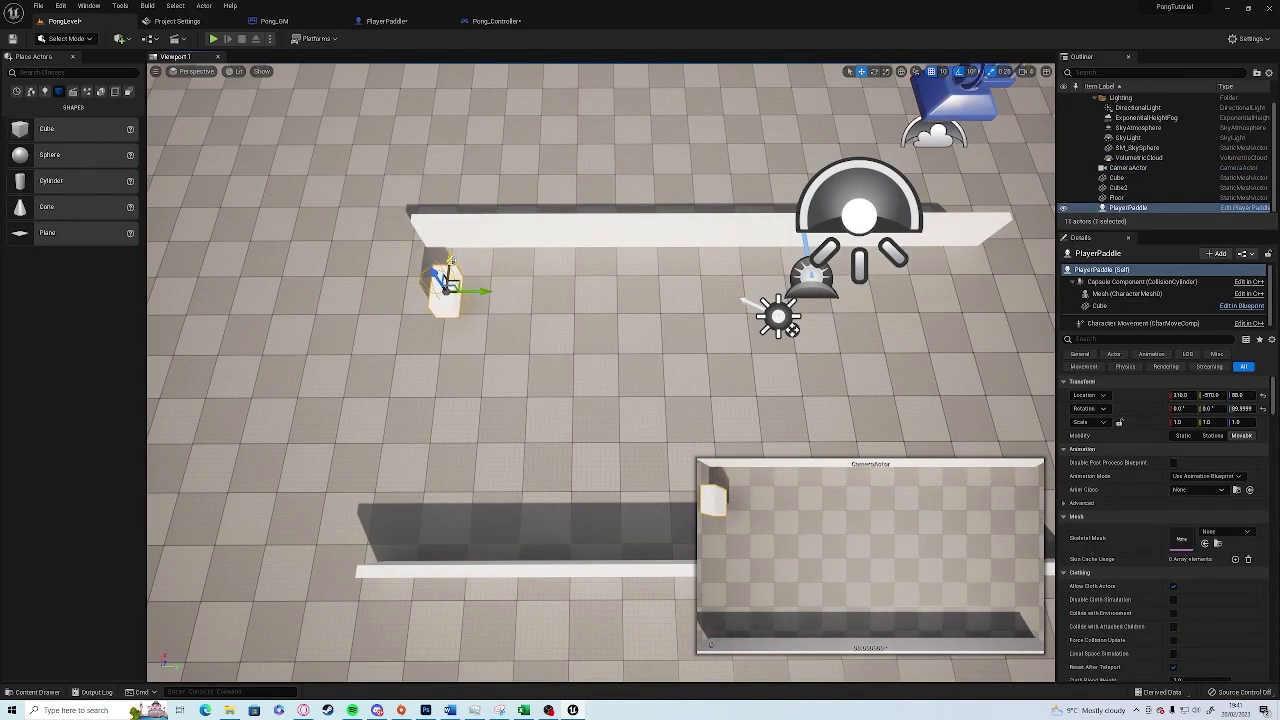
{"action": "left_click_drag", "start_coordinate": [451, 262], "coordinate": [454, 224]}
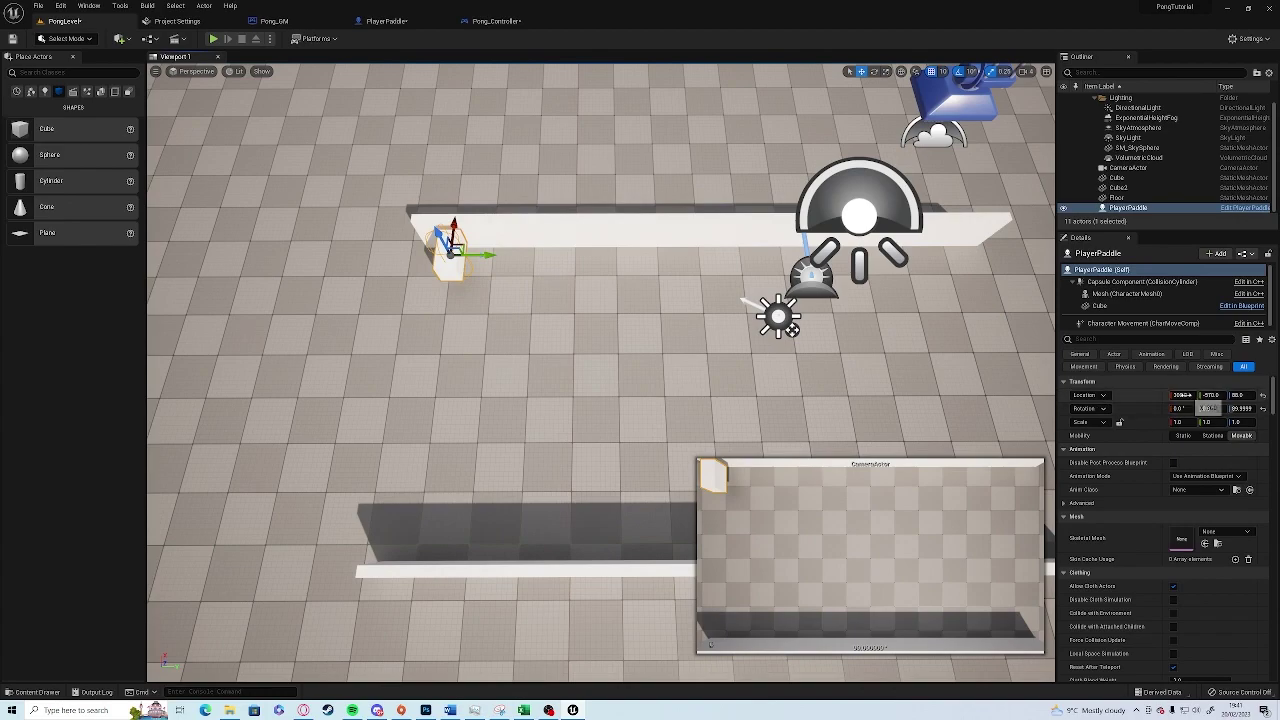
{"action": "key", "text": "Return"}
{"action": "left_click_drag", "start_coordinate": [454, 221], "coordinate": [412, 473]}
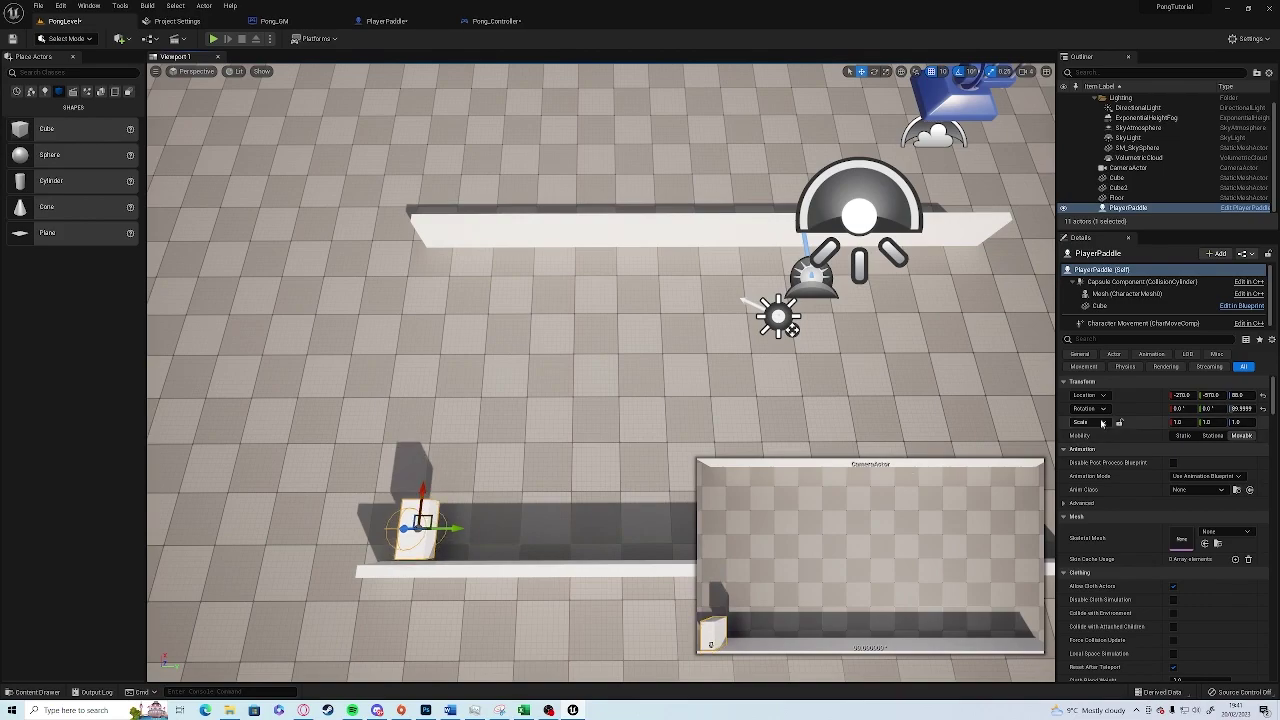
Step: In the PlayerPaddle event graph, set the Greater comparison's value to 300 and the Less comparison's value to -270
{"action": "left_click", "coordinate": [386, 21]}
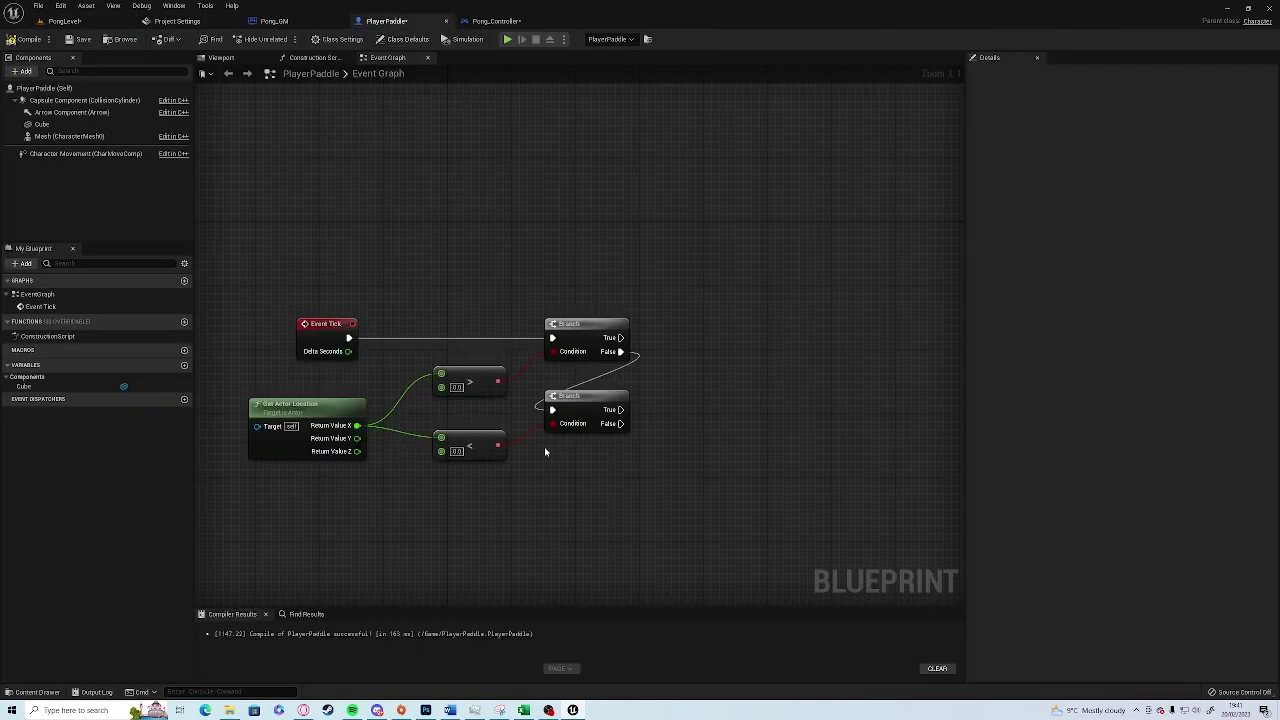
{"action": "left_click", "coordinate": [456, 388]}
{"action": "type", "text": "-270"}
{"action": "key", "text": "Return"}
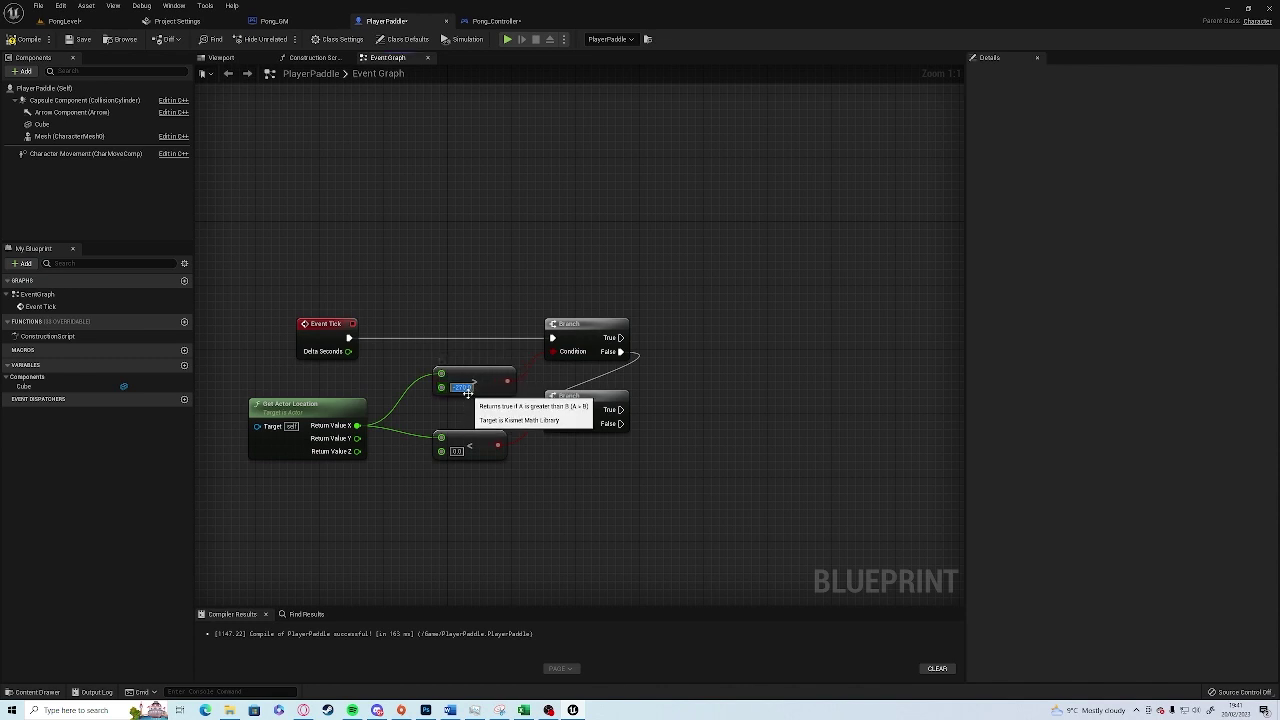
{"action": "type", "text": "300"}
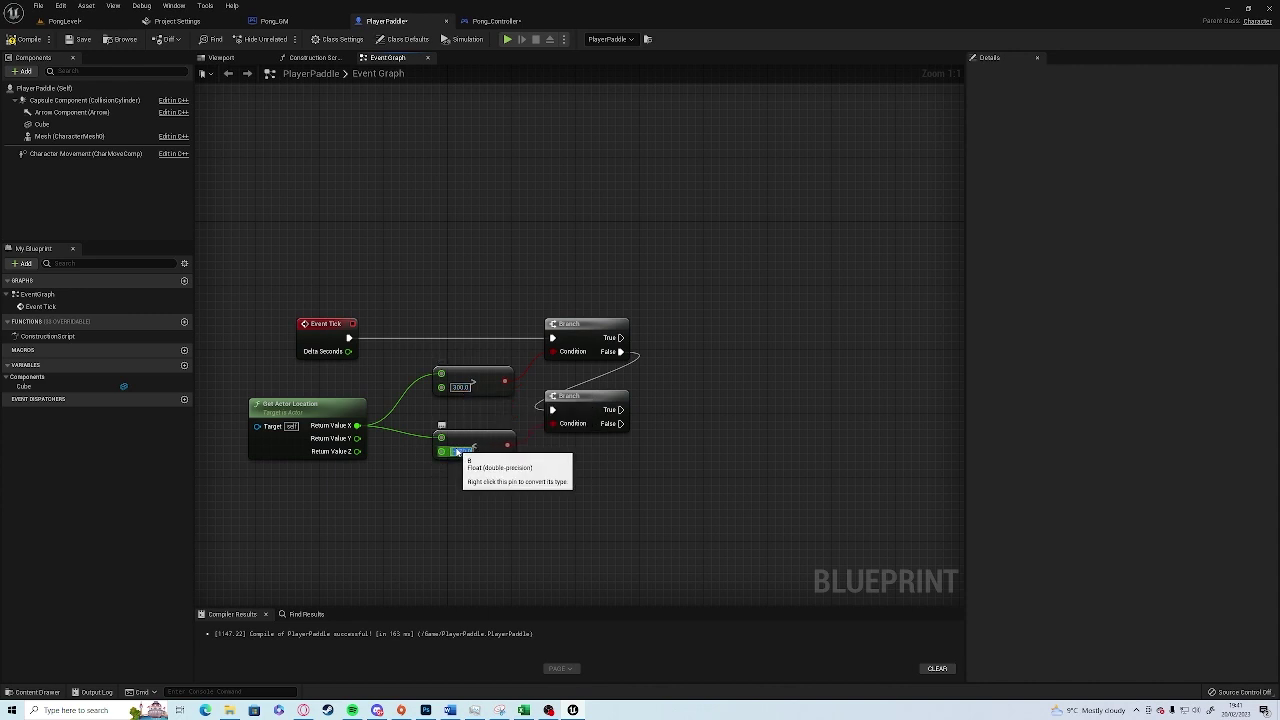
Step: Add a Set Actor Location node run from the first Branch's True output, and split its New Location pin into X, Y and Z
{"action": "left_click", "coordinate": [623, 340]}
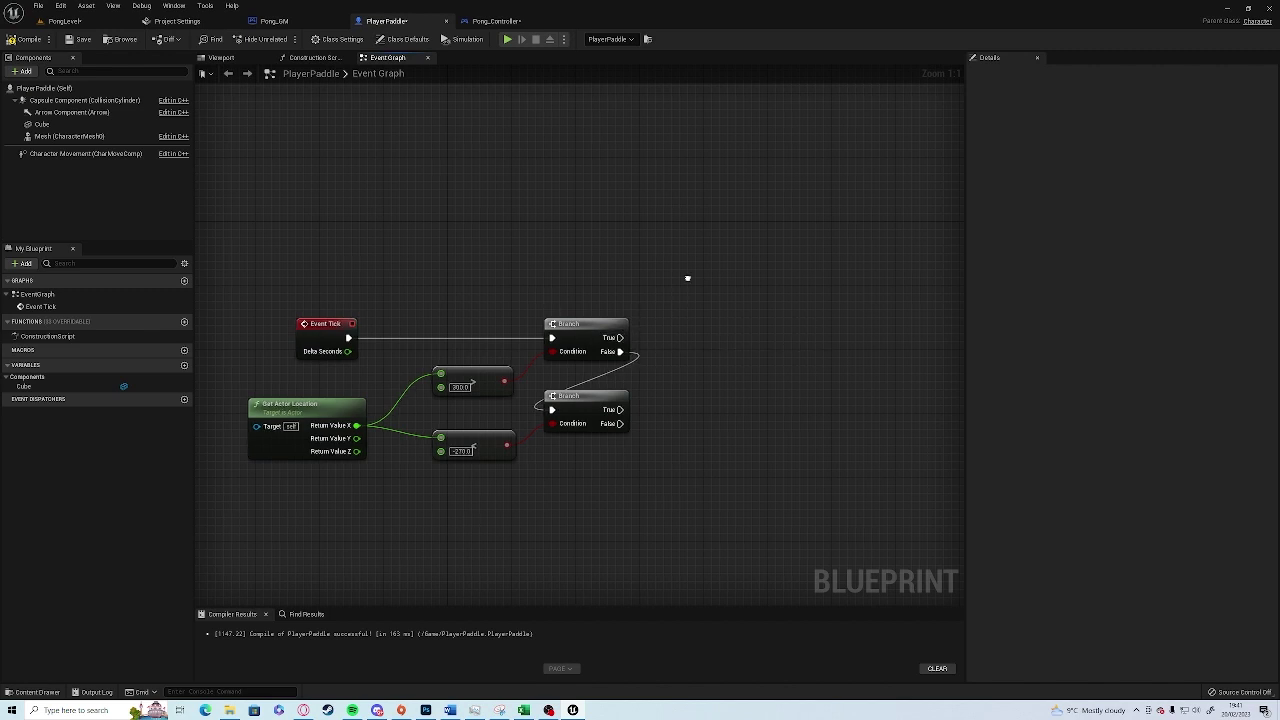
{"action": "right_click", "coordinate": [686, 280]}
{"action": "type", "text": "setactorloca"}
{"action": "key", "text": "Return"}
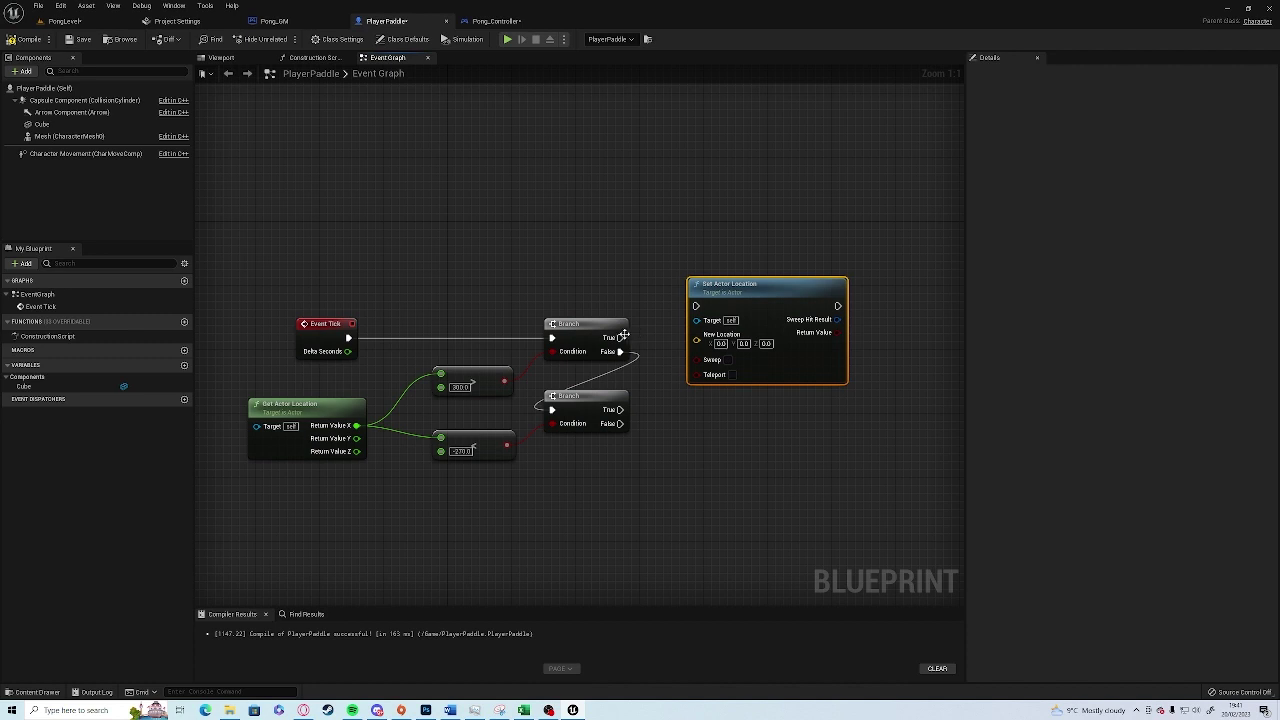
{"action": "left_click_drag", "start_coordinate": [620, 338], "coordinate": [767, 220]}
{"action": "right_click", "coordinate": [736, 280]}
{"action": "left_click", "coordinate": [770, 307]}
Step: Duplicate the Set Actor Location node and run the copy from the second Branch's True output
{"action": "key", "text": "ctrl+c"}
{"action": "key", "text": "ctrl+v"}
{"action": "left_click_drag", "start_coordinate": [835, 420], "coordinate": [620, 409]}
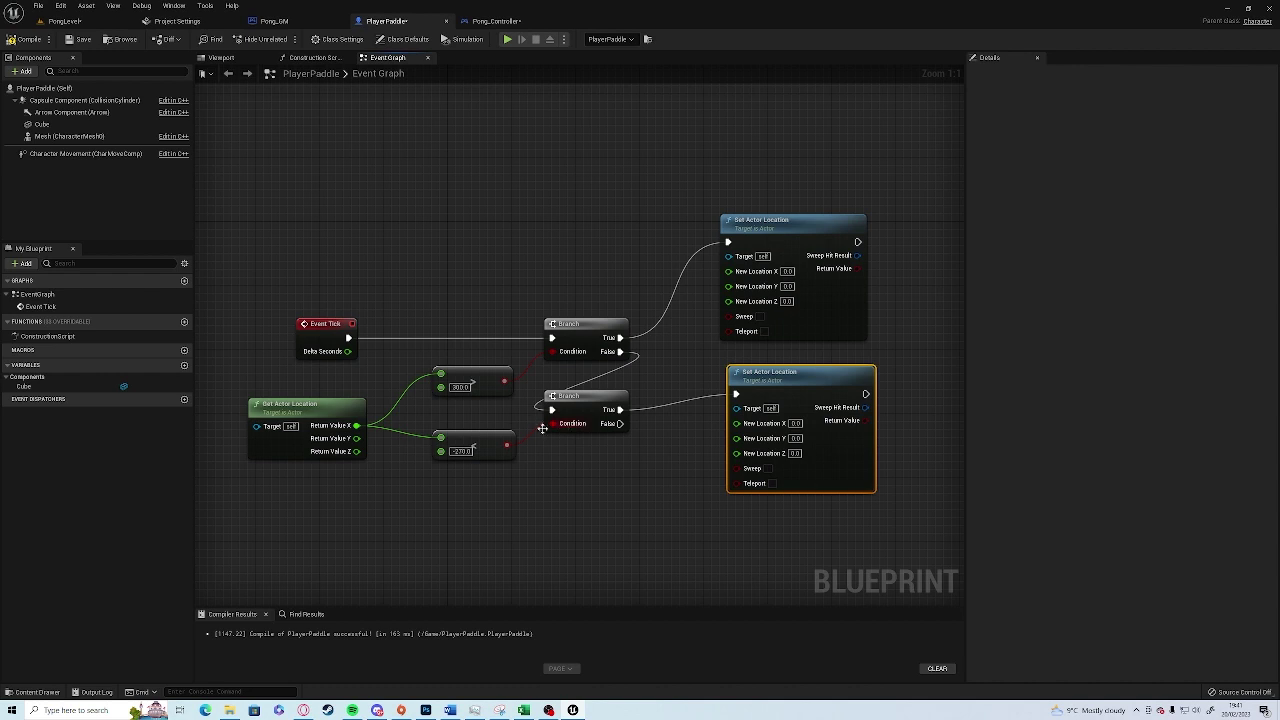
Step: Feed the actor location's Y and Z into both Set Actor Location nodes, with New Location X at 300 on the first and -270 on the second
{"action": "mouse_move", "coordinate": [356, 438]}
{"action": "left_mouse_down"}
{"action": "mouse_move", "coordinate": [775, 467]}
{"action": "mouse_move", "coordinate": [741, 439]}
{"action": "mouse_move", "coordinate": [356, 451]}
{"action": "mouse_move", "coordinate": [730, 280]}
{"action": "mouse_move", "coordinate": [356, 451]}
{"action": "left_mouse_up"}
{"action": "left_click", "coordinate": [787, 272]}
{"action": "type", "text": "300.0"}
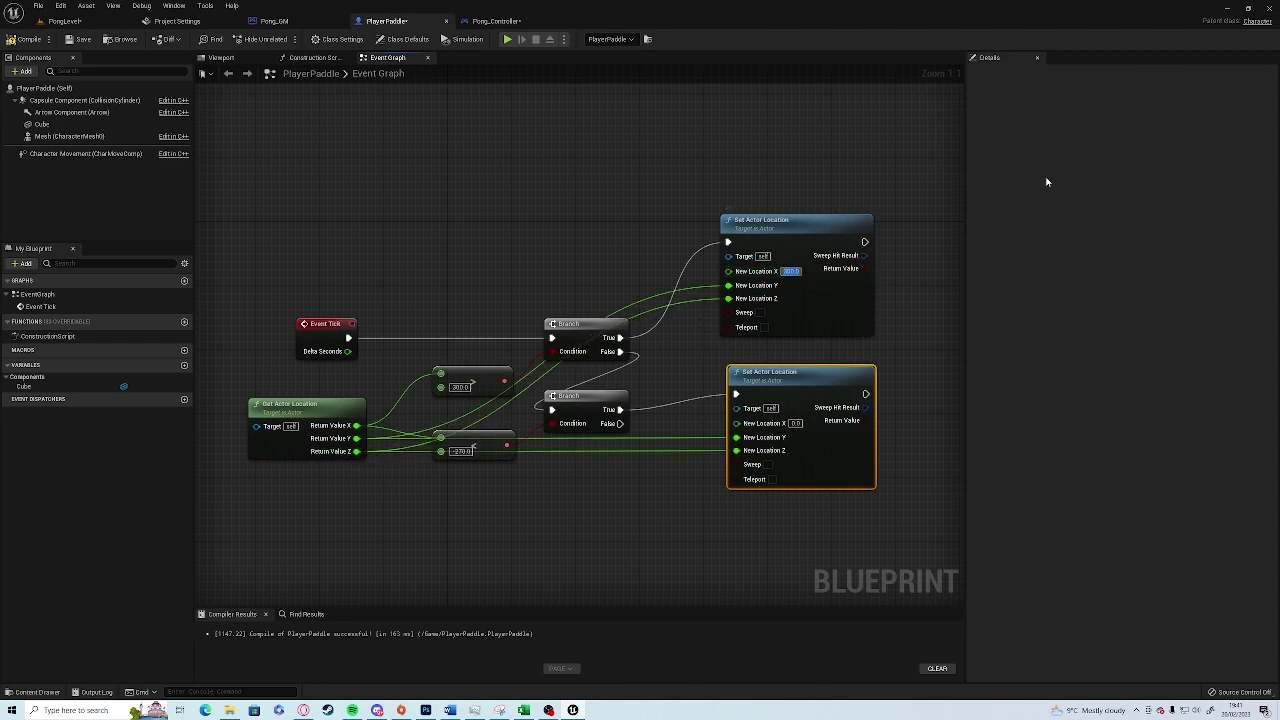
{"action": "left_click", "coordinate": [798, 425]}
{"action": "type", "text": "-27"}
{"action": "left_click", "coordinate": [501, 298]}
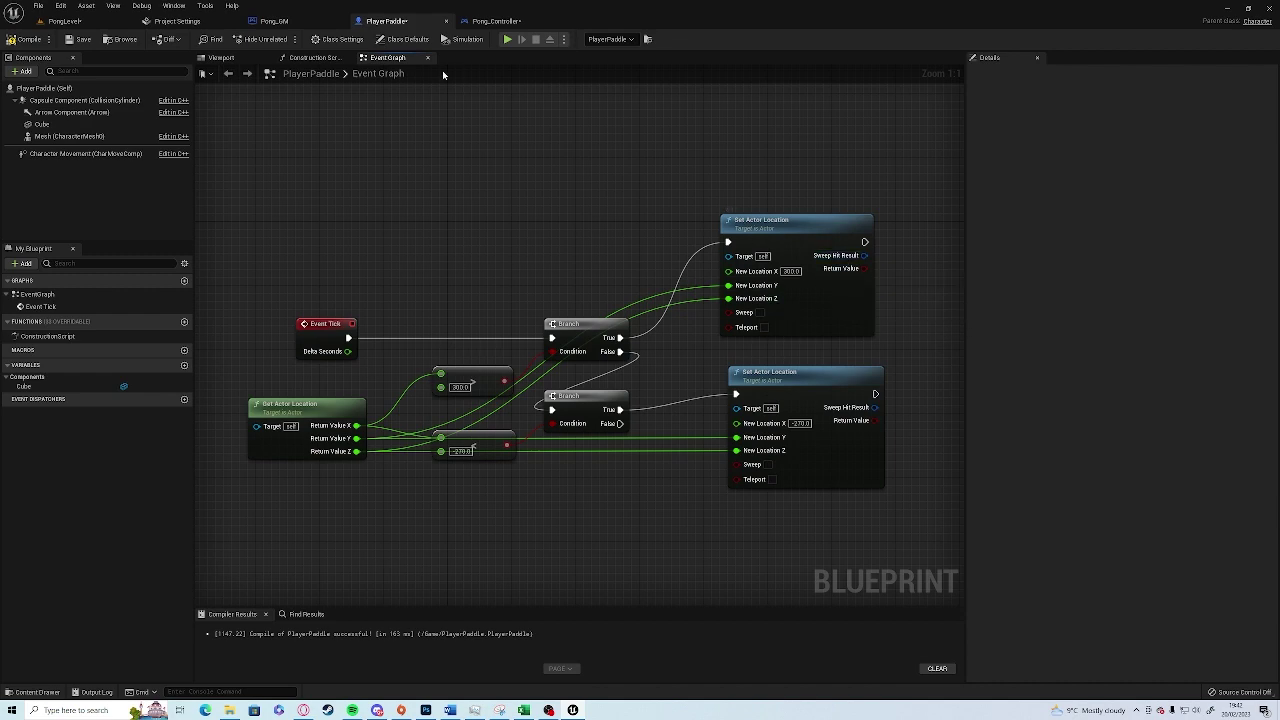
Step: Play the game and move the paddle repeatedly up and down against both walls to test its movement limits, then stop playing
{"action": "left_click", "coordinate": [507, 39]}
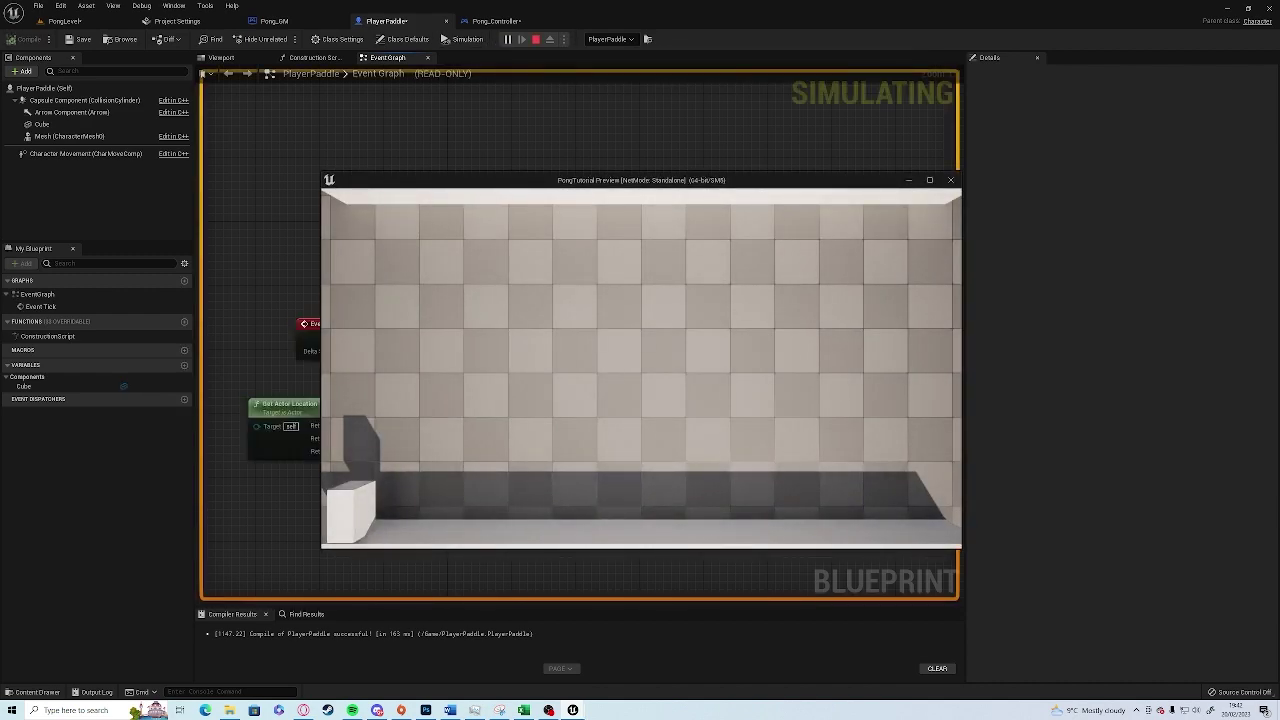
{"action": "key", "text": "w"}
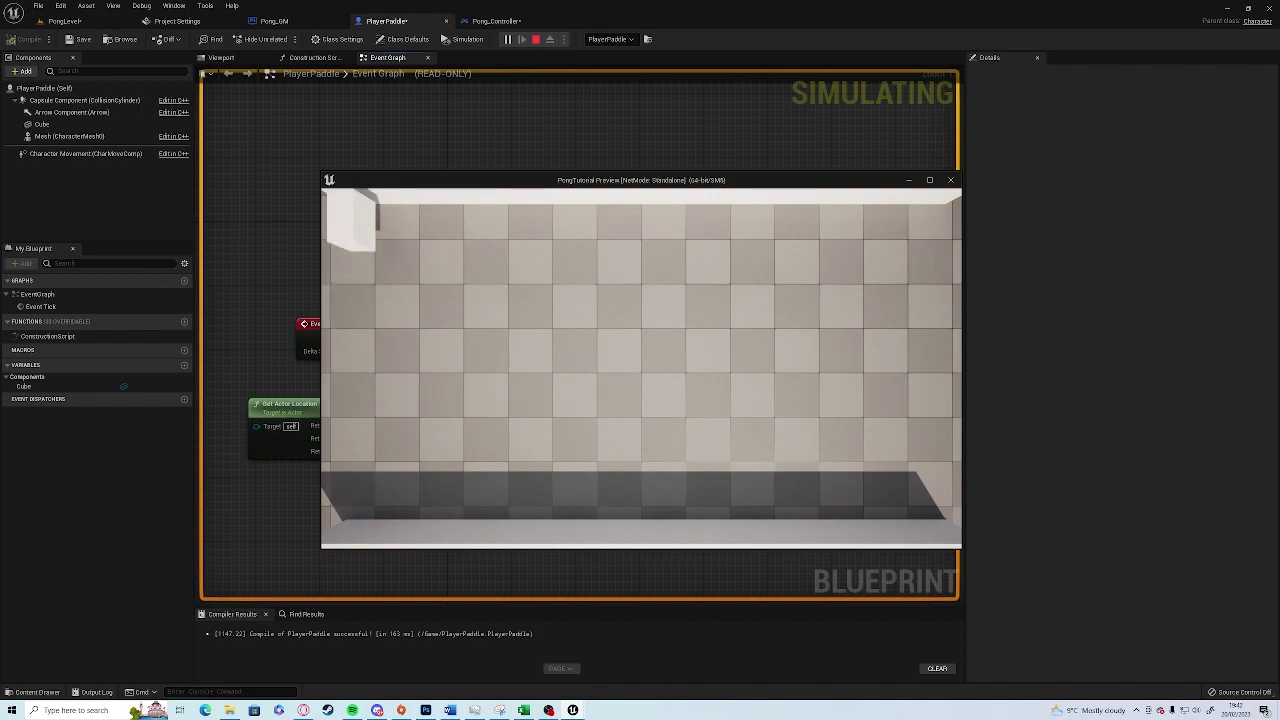
{"action": "key", "text": "s"}
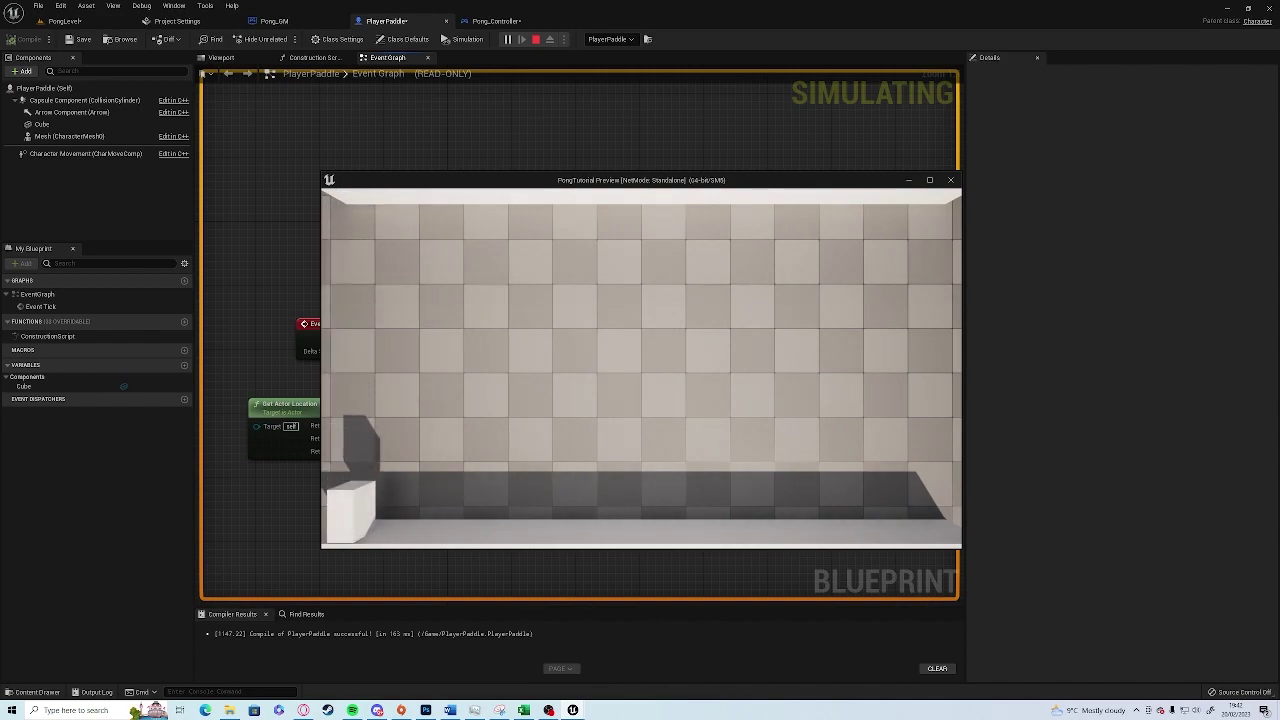
{"action": "key", "text": "w"}
{"action": "key", "text": "s"}
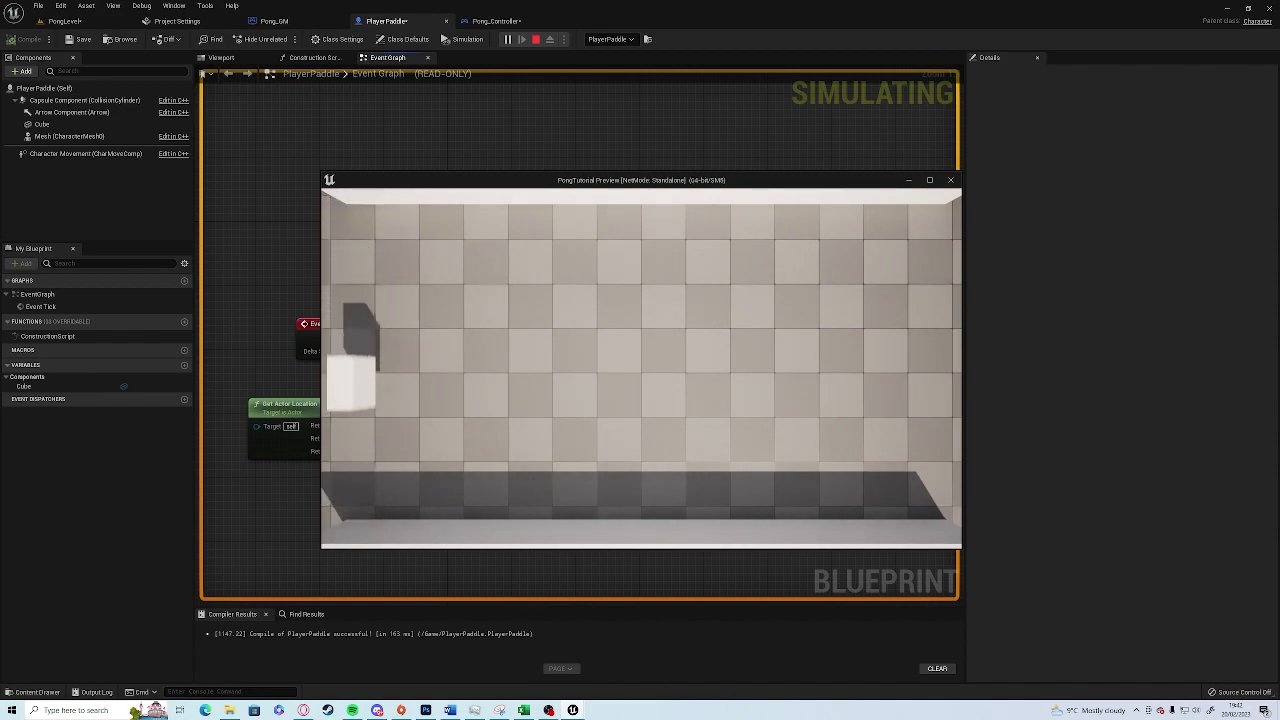
{"action": "key", "text": "w"}
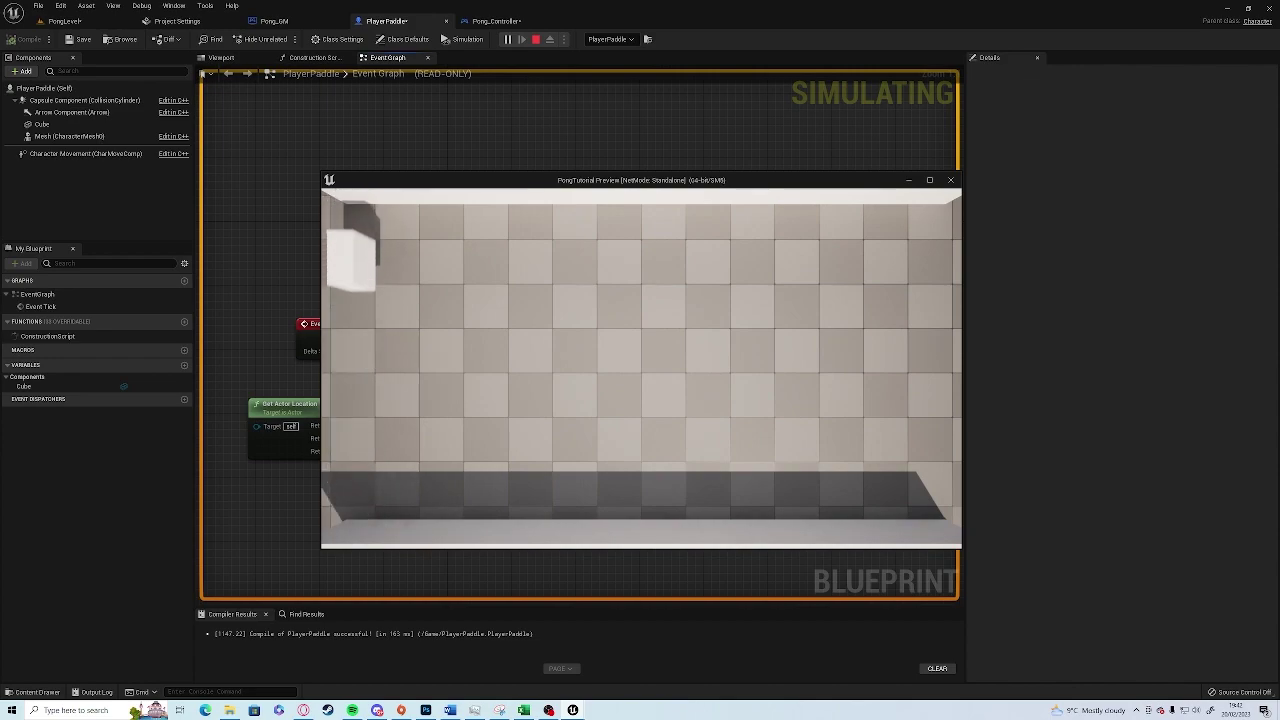
{"action": "key", "text": "s"}
{"action": "key", "text": "w"}
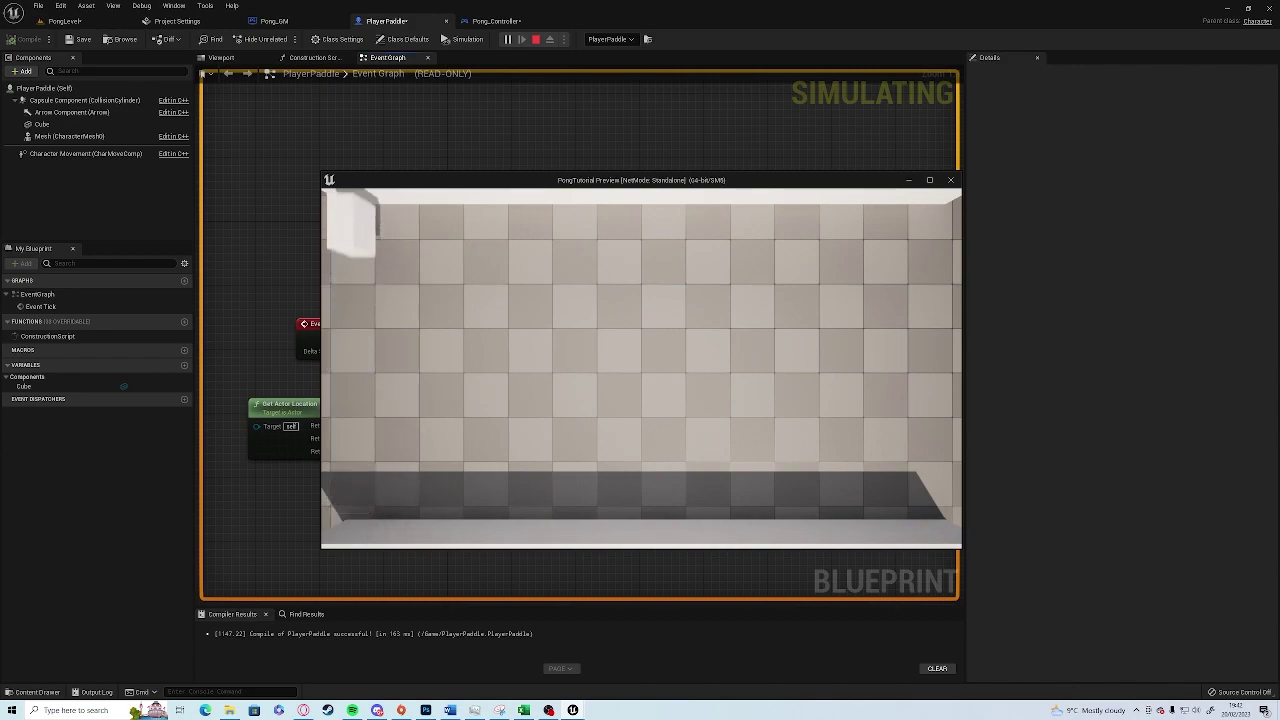
{"action": "key", "text": "s"}
{"action": "key", "text": "w"}
{"action": "key", "text": "s"}
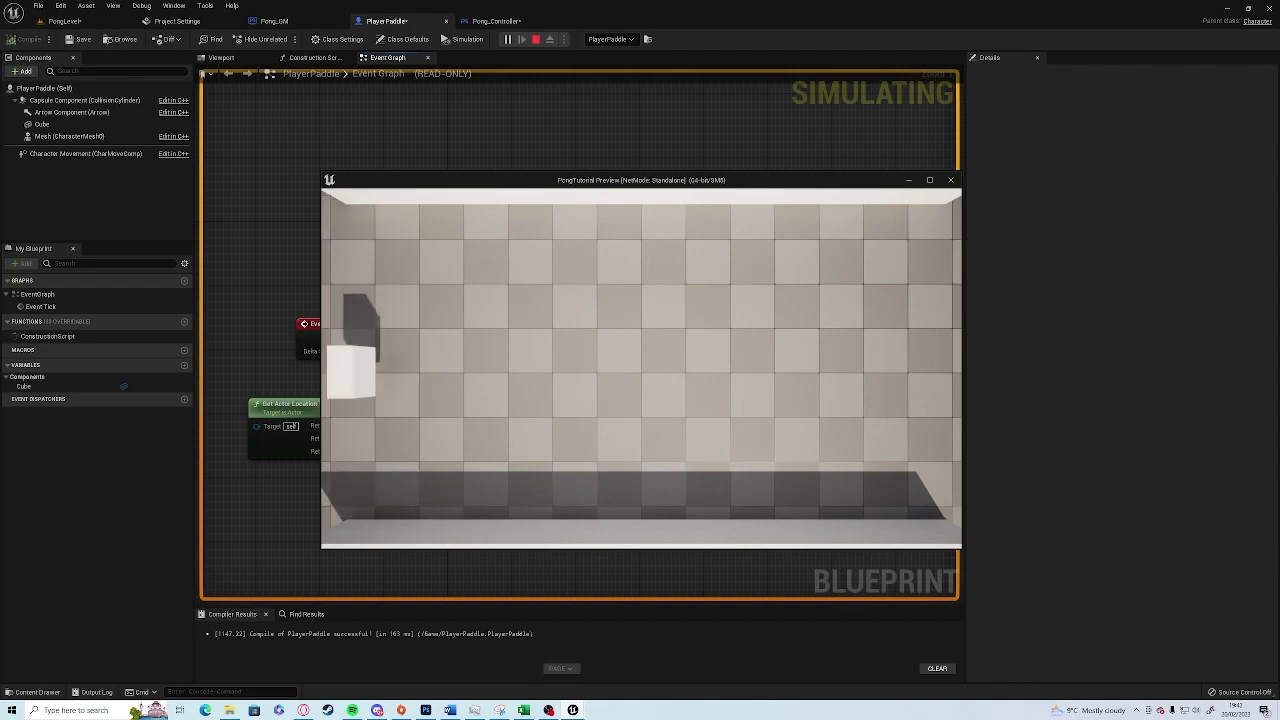
{"action": "key", "text": "Escape"}
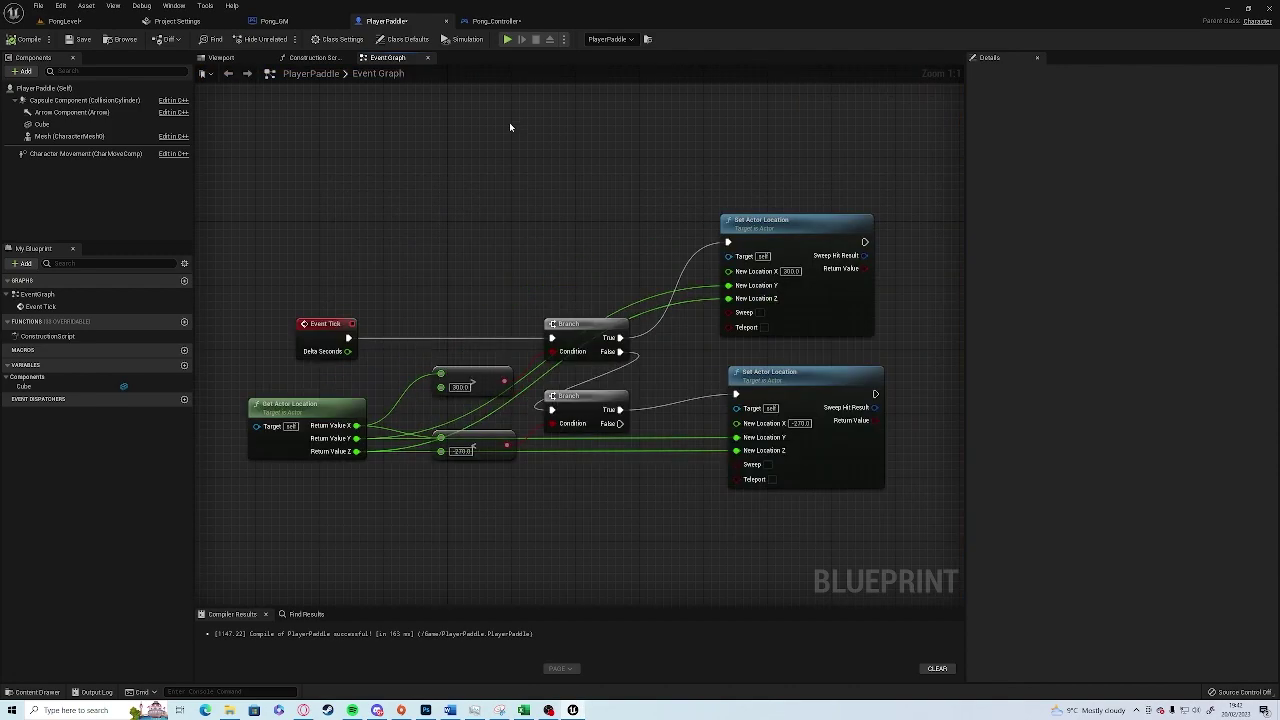